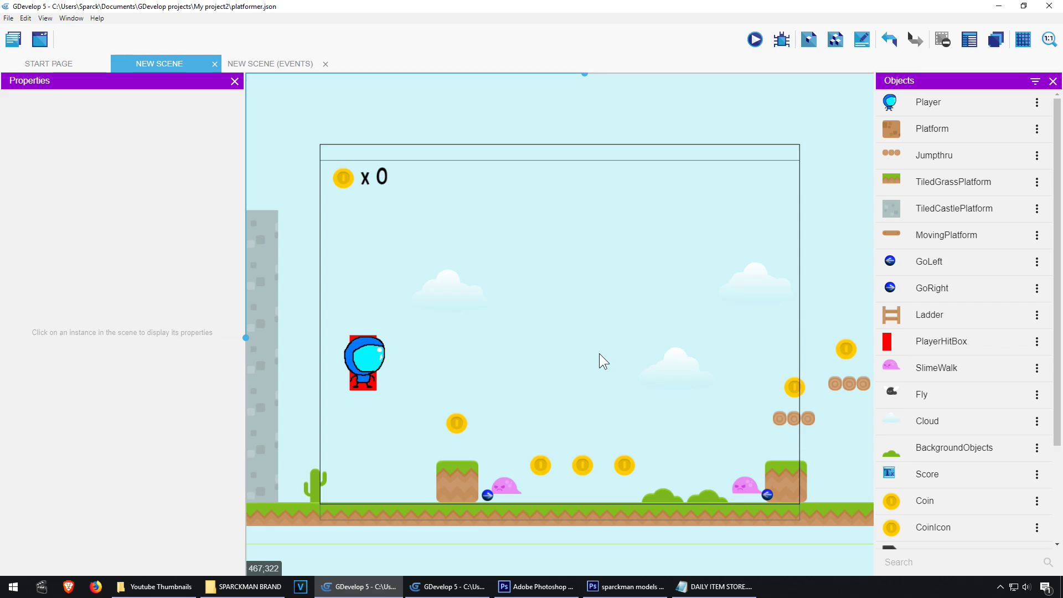
Playtest the platformer level, running and jumping right and left, then close the preview.
click(756, 41)
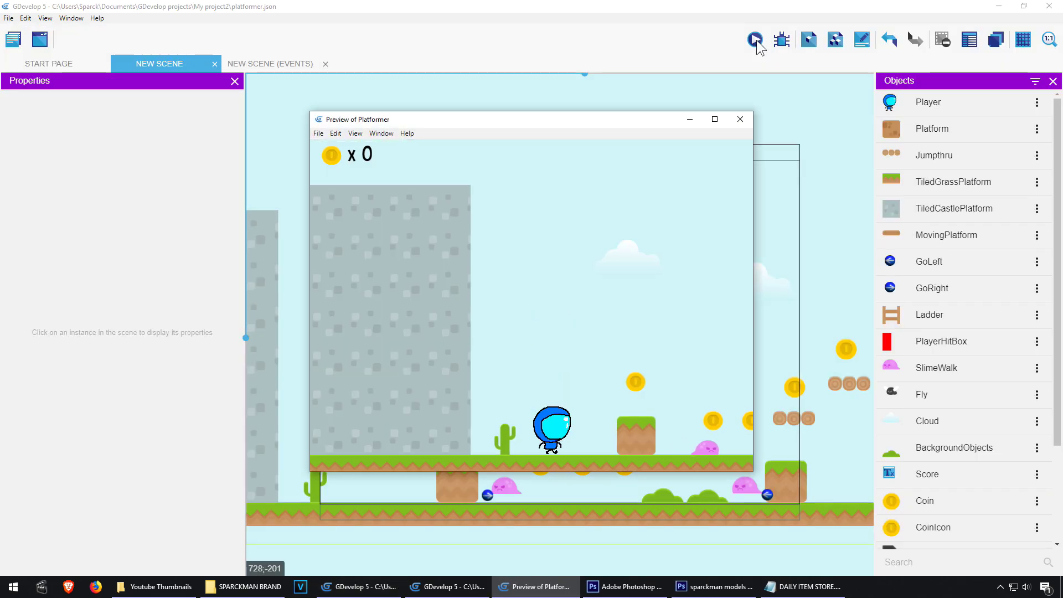
key(Right)
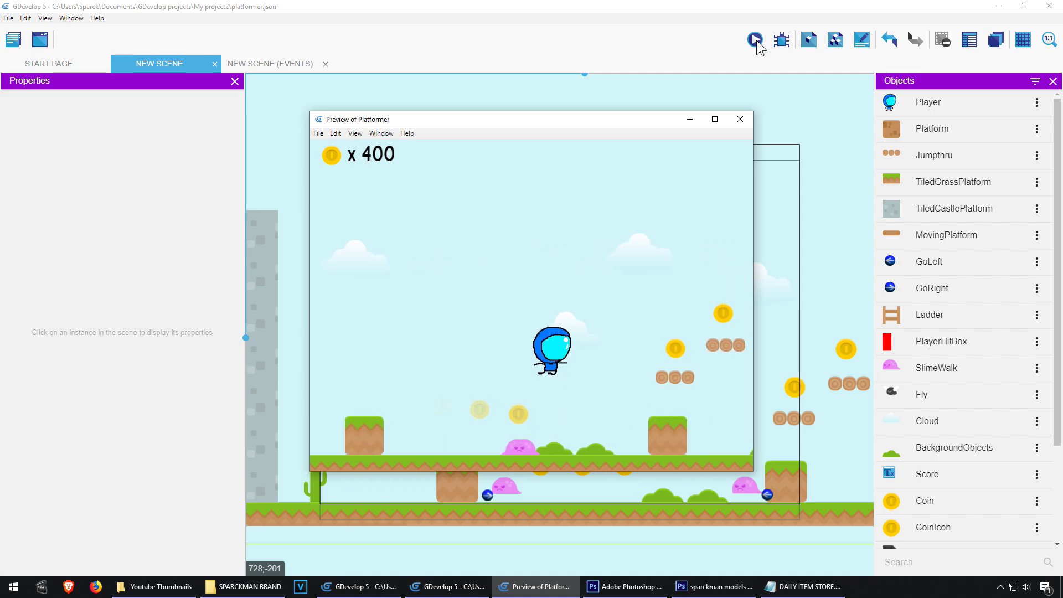
key(space)
key(Right)
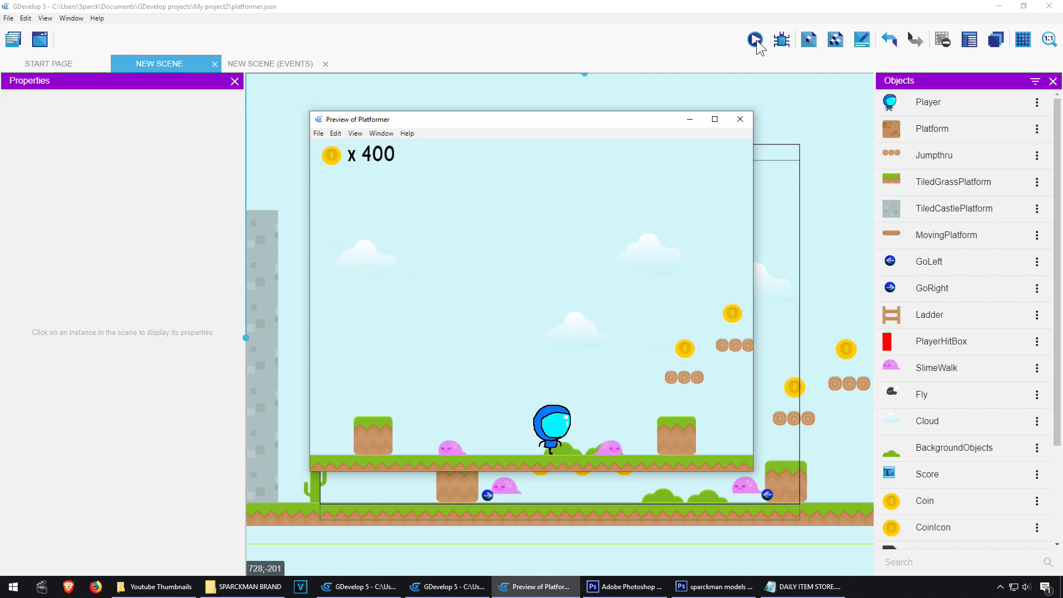
key(Left)
key(space)
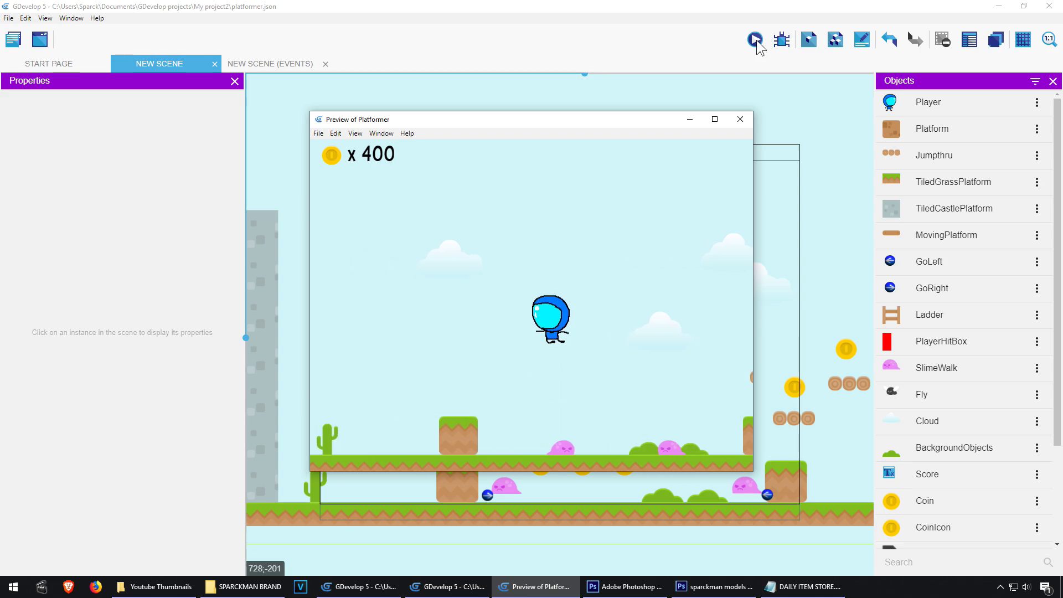
key(space)
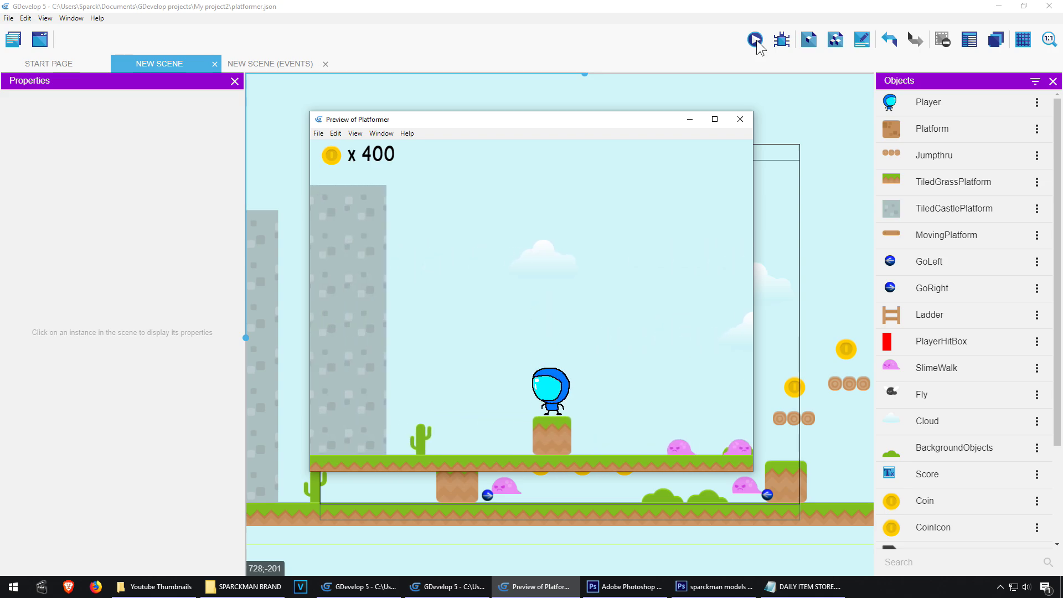
key(Left)
key(alt+F4)
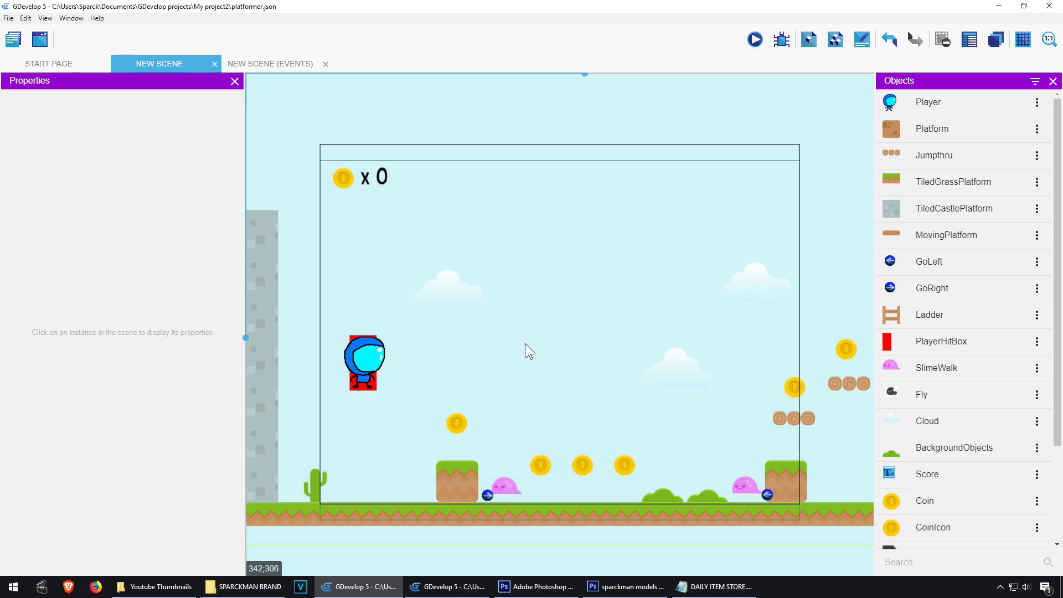
Glance at the events sheet, then return to the scene editor's Objects list.
click(292, 65)
scroll(1059, 204, down, 5)
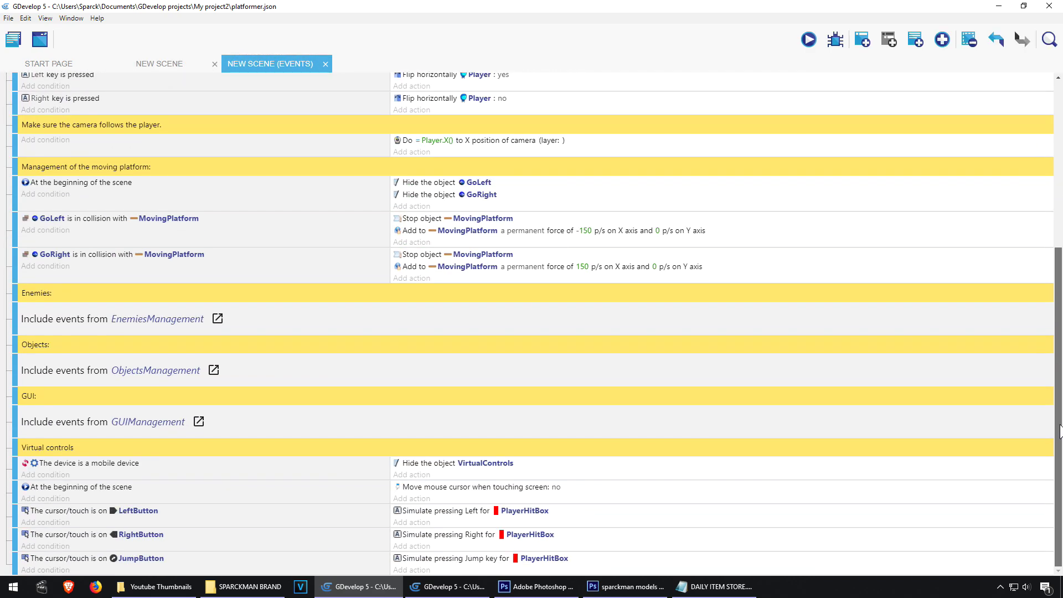
key(ctrl+shift+Tab)
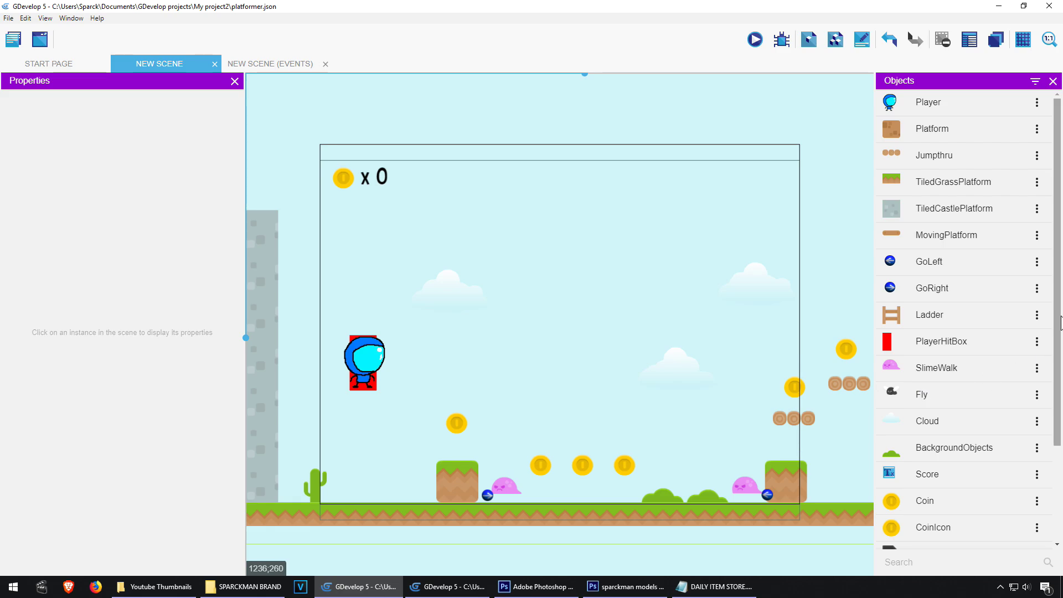
scroll(1044, 365, down, 3)
scroll(1038, 388, down, 2)
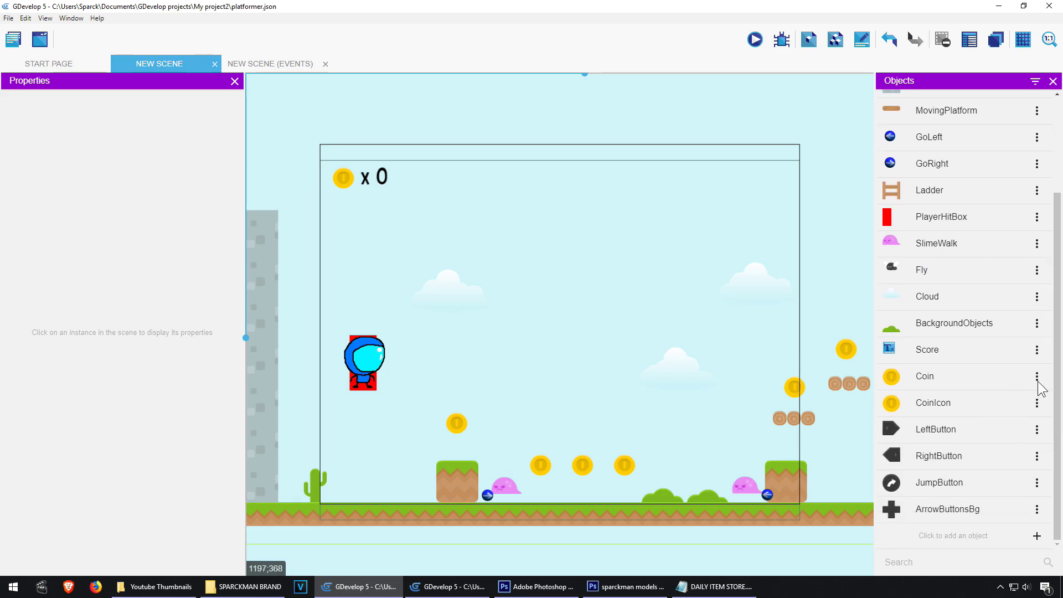
Duplicate the Coin object as a new object named 'bullet' and open its settings.
click(1008, 381)
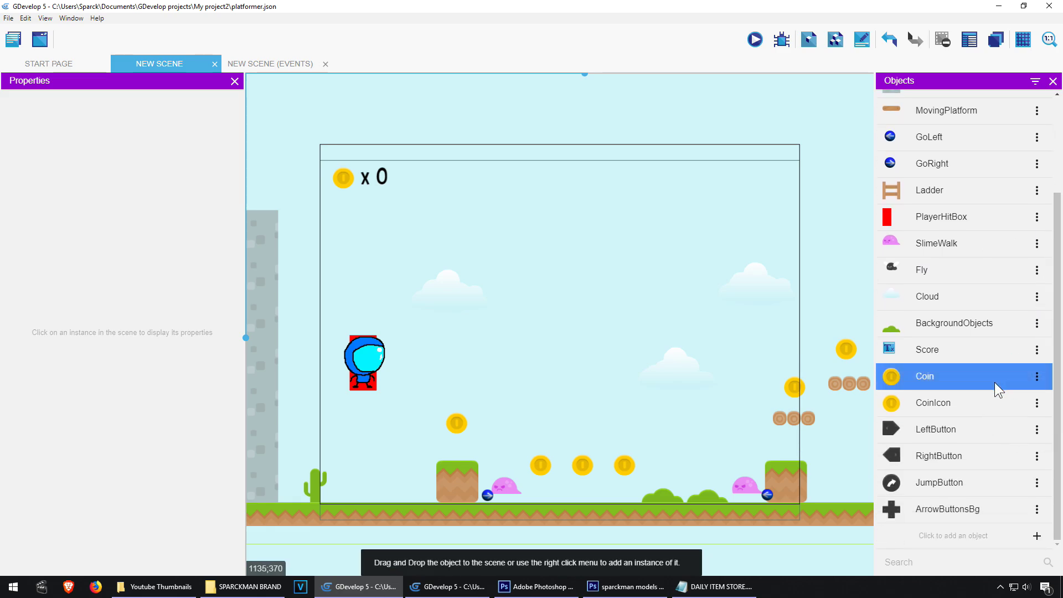
key(ctrl+d)
text(bul)
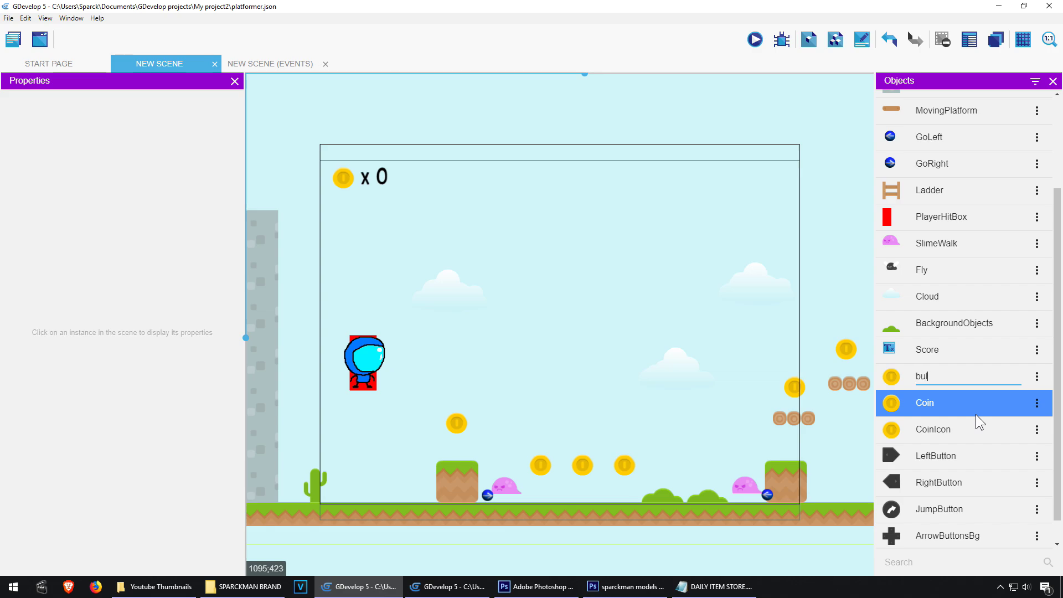
text(let)
click(941, 385)
click(1038, 377)
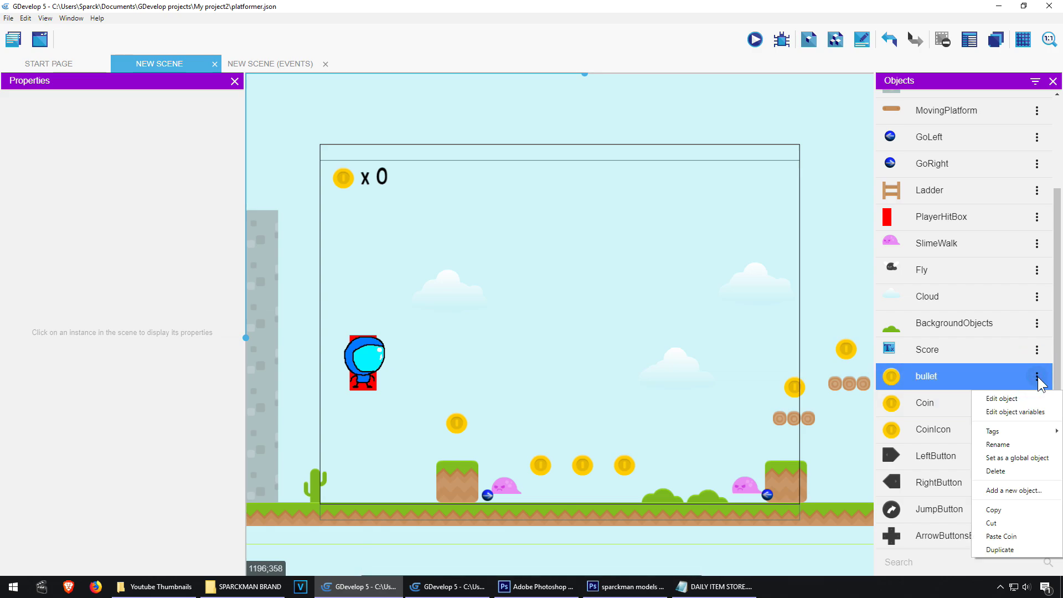
click(1021, 400)
Replace the bullet image with a blue circle, resize it to 16×16, and place one mid-level.
click(465, 280)
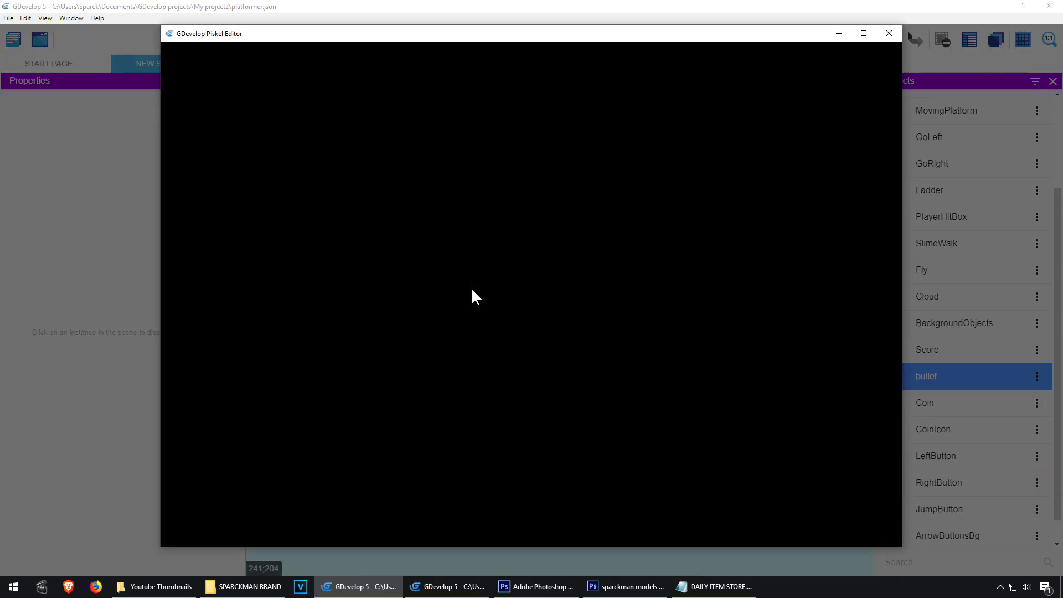
key(ctrl+v)
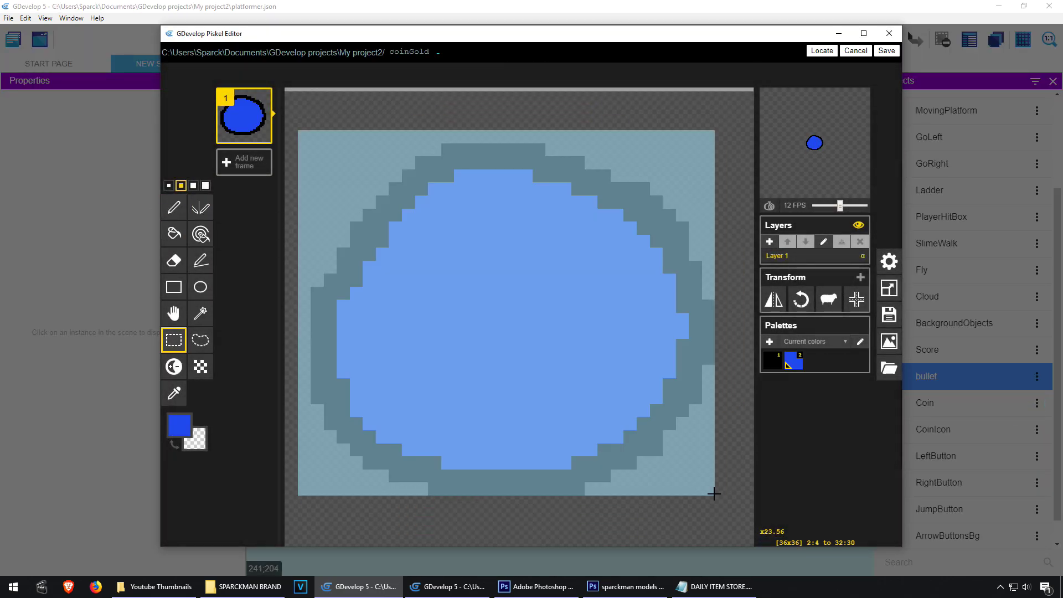
click(889, 288)
text(16)
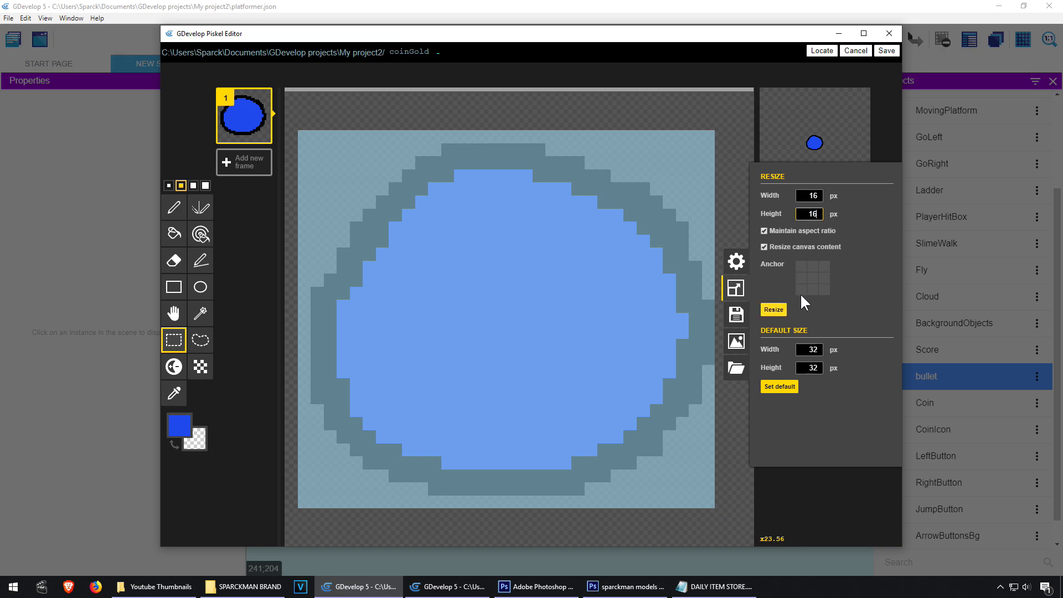
click(774, 310)
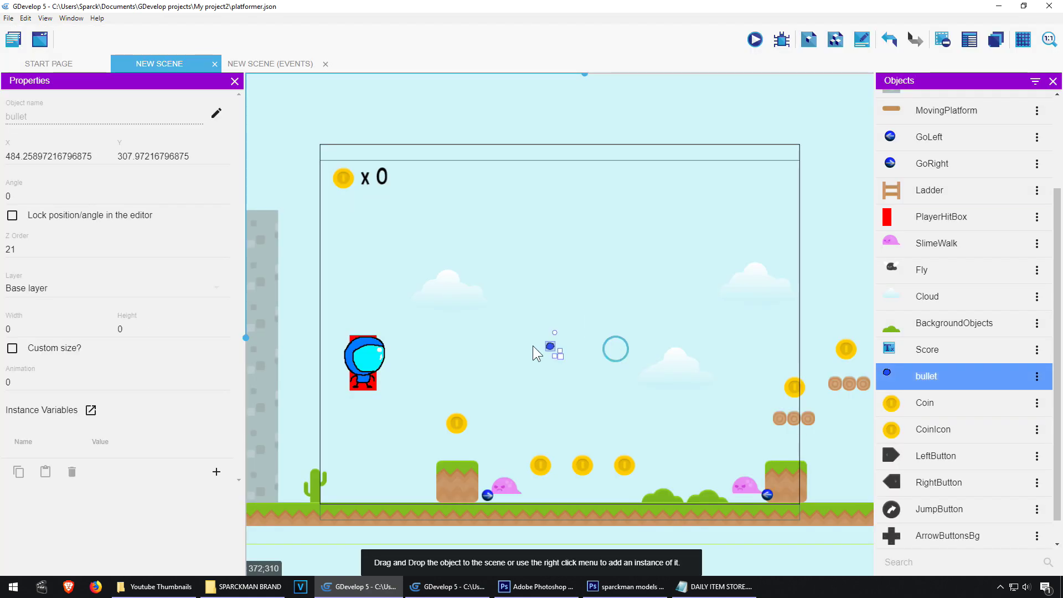
mouse_move(533, 345)
mouse_down()
mouse_move(440, 358)
mouse_move(550, 256)
mouse_up()
Create an event with the Keyboard condition 'LControl key is pressed'.
click(270, 64)
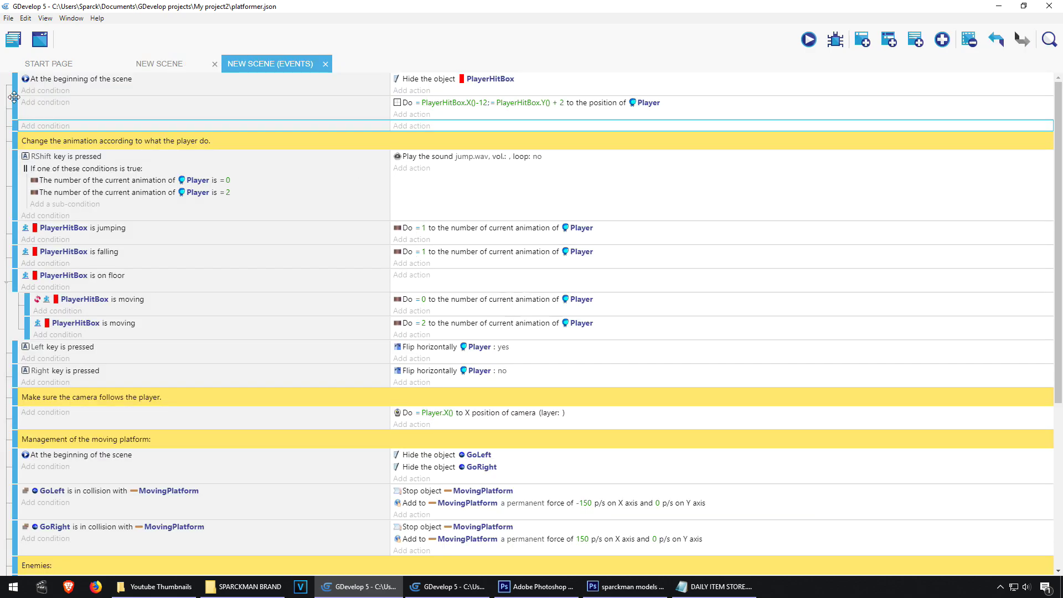
click(55, 127)
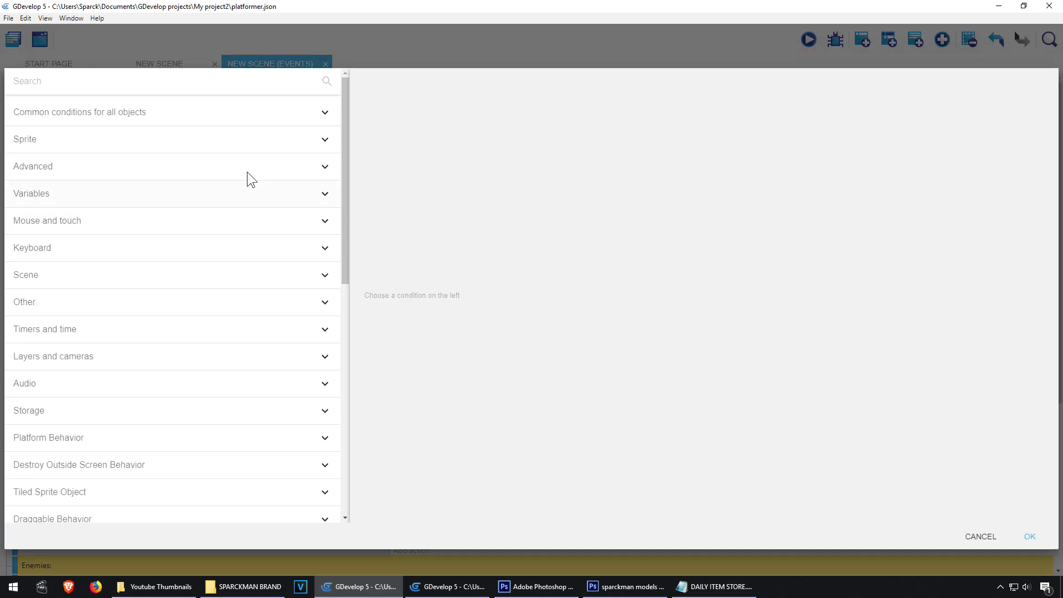
scroll(140, 424, down, 4)
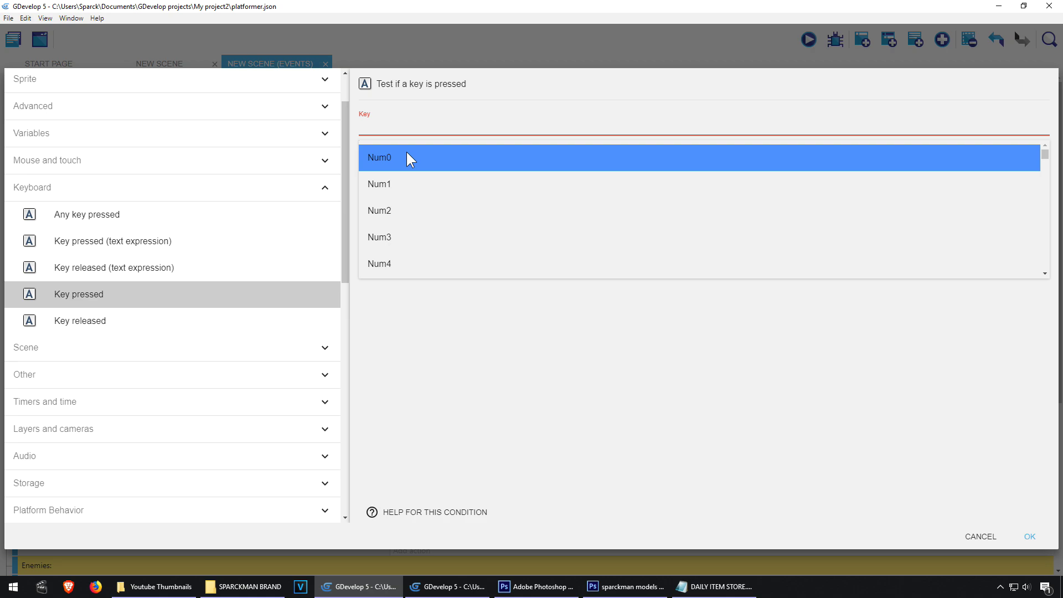
text(ctr)
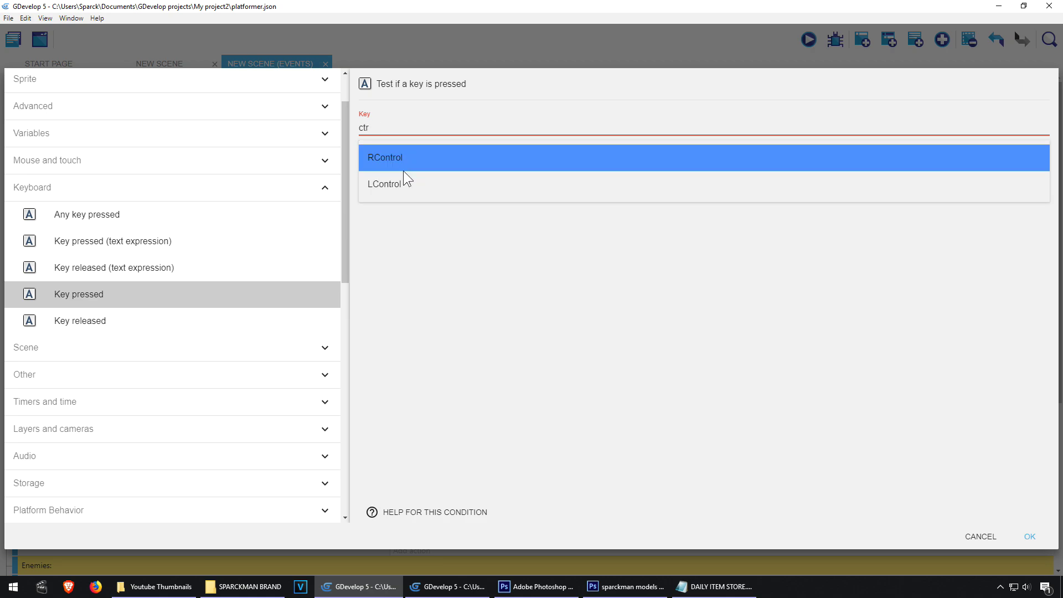
click(406, 183)
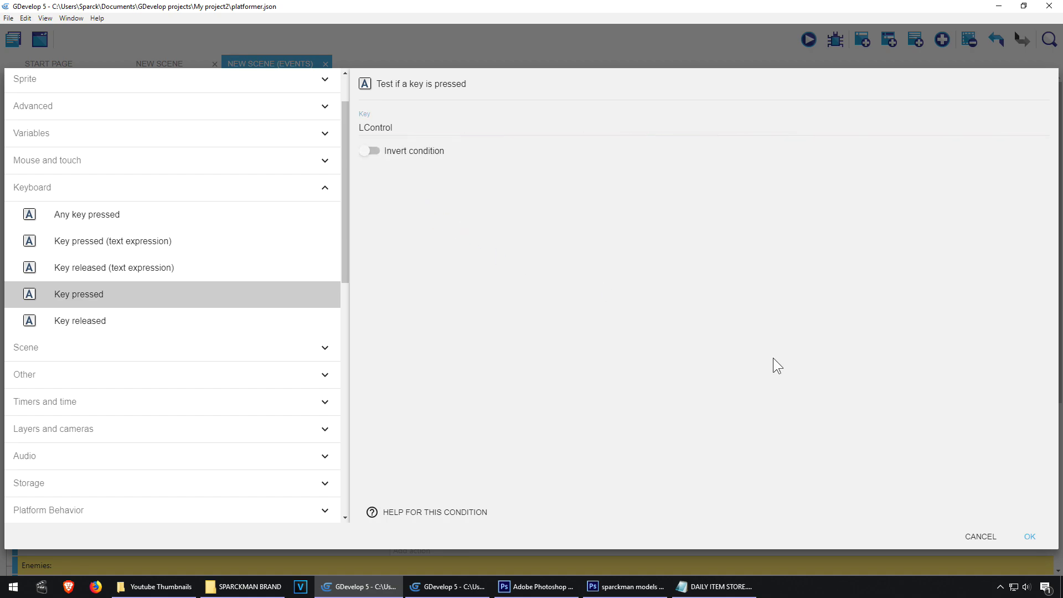
click(1030, 536)
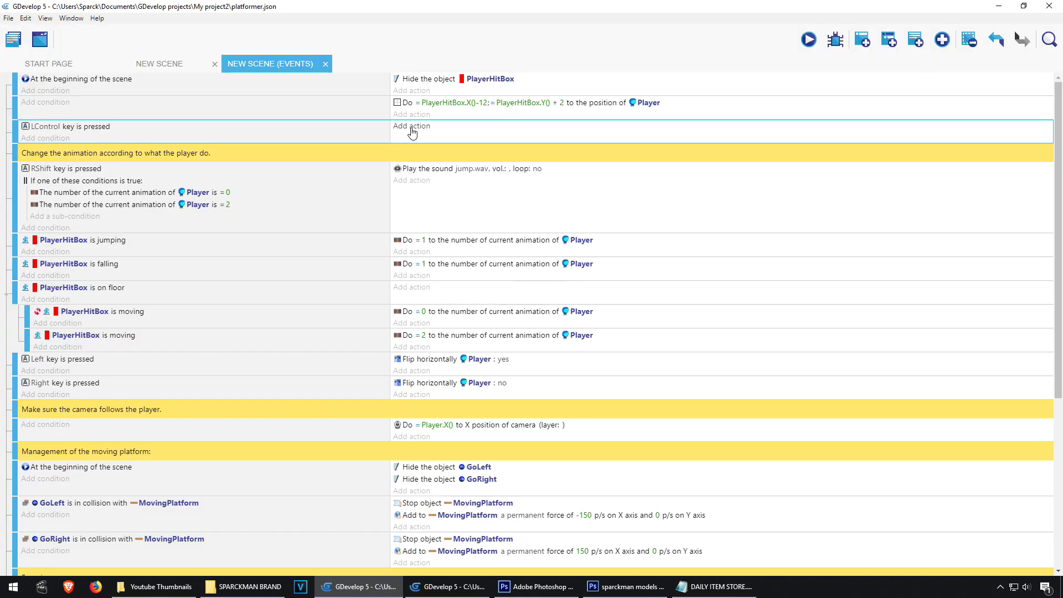
Add a Create object action to the event with bullet as the object.
click(405, 127)
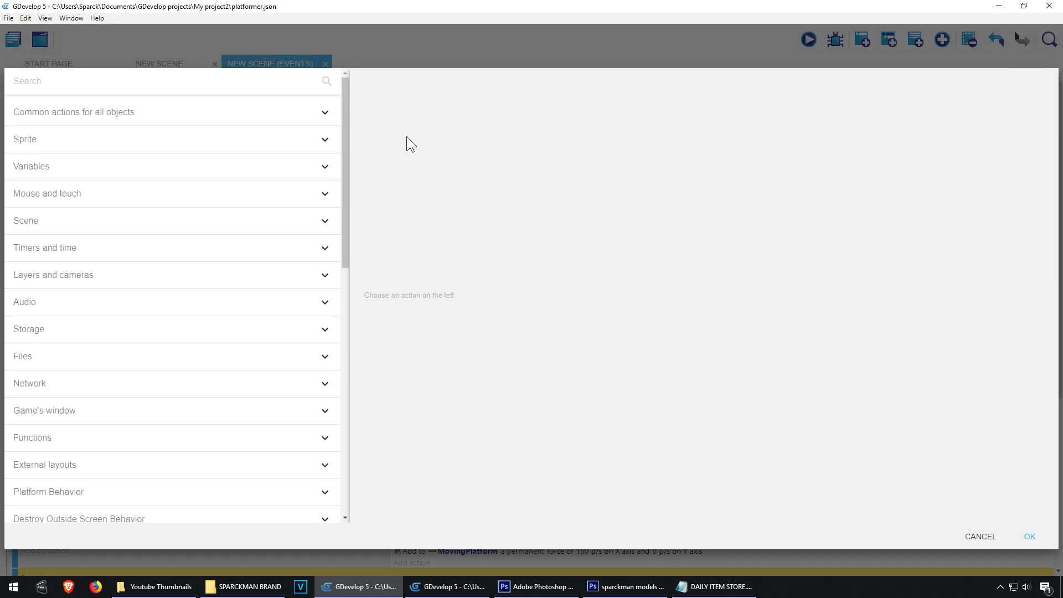
click(166, 143)
click(168, 142)
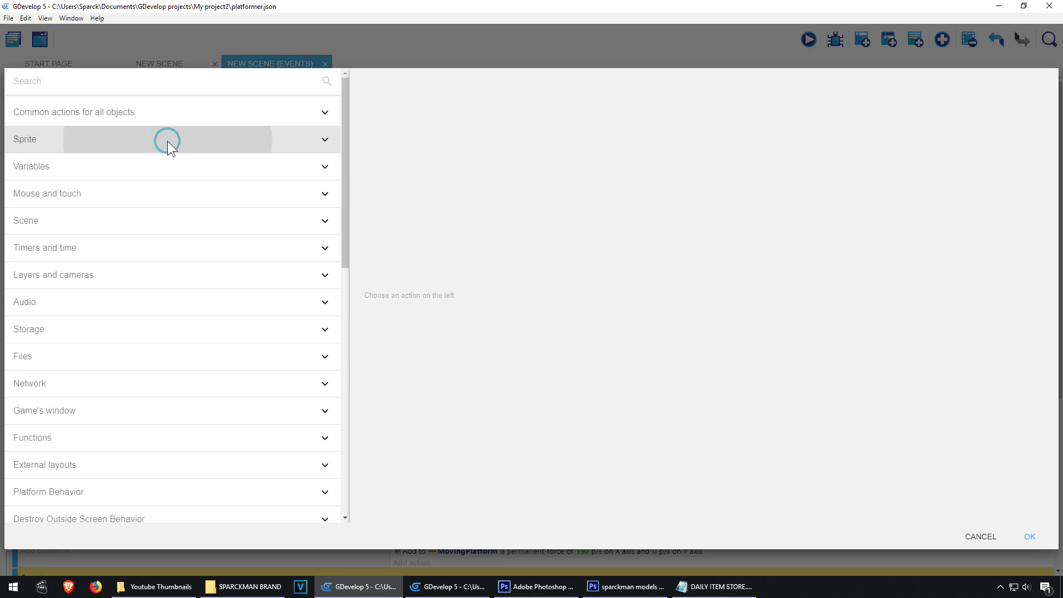
click(149, 119)
click(123, 139)
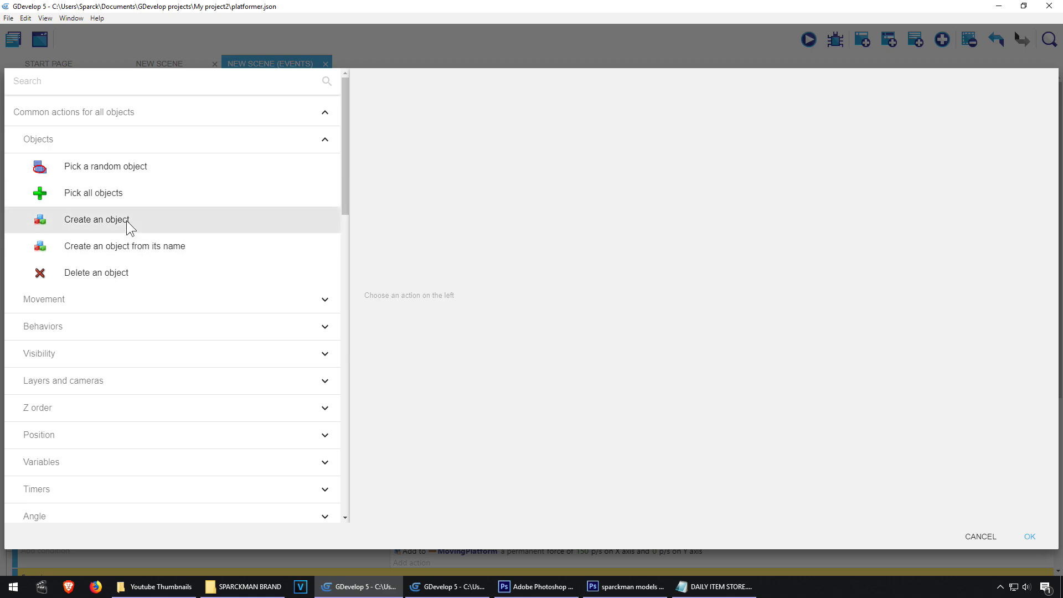
click(131, 222)
scroll(443, 210, down, 5)
scroll(449, 238, down, 1)
click(417, 189)
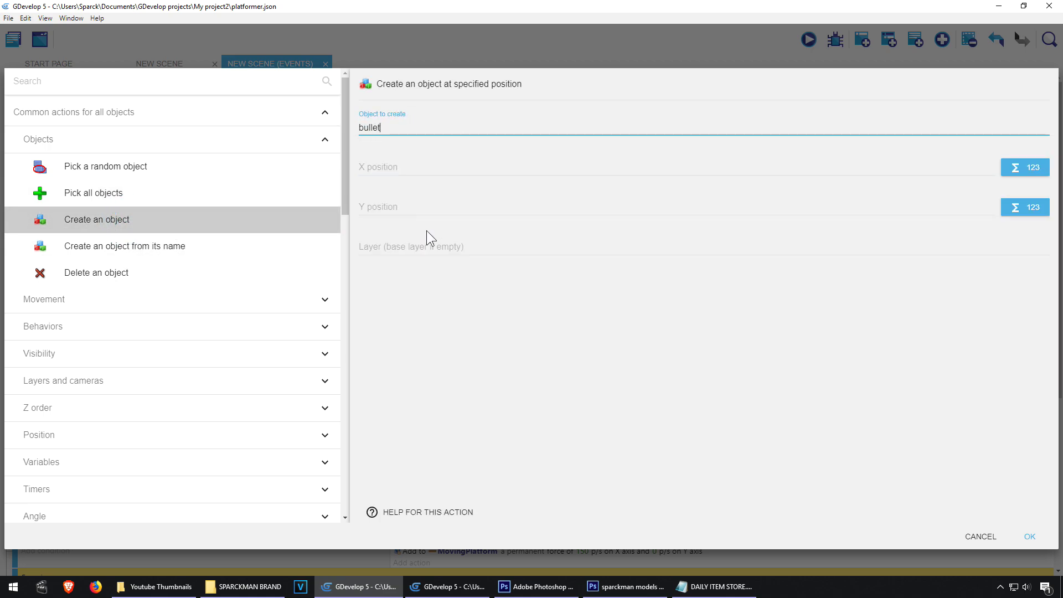
Set the bullet's X position to Player.X() from the Position expressions.
click(395, 170)
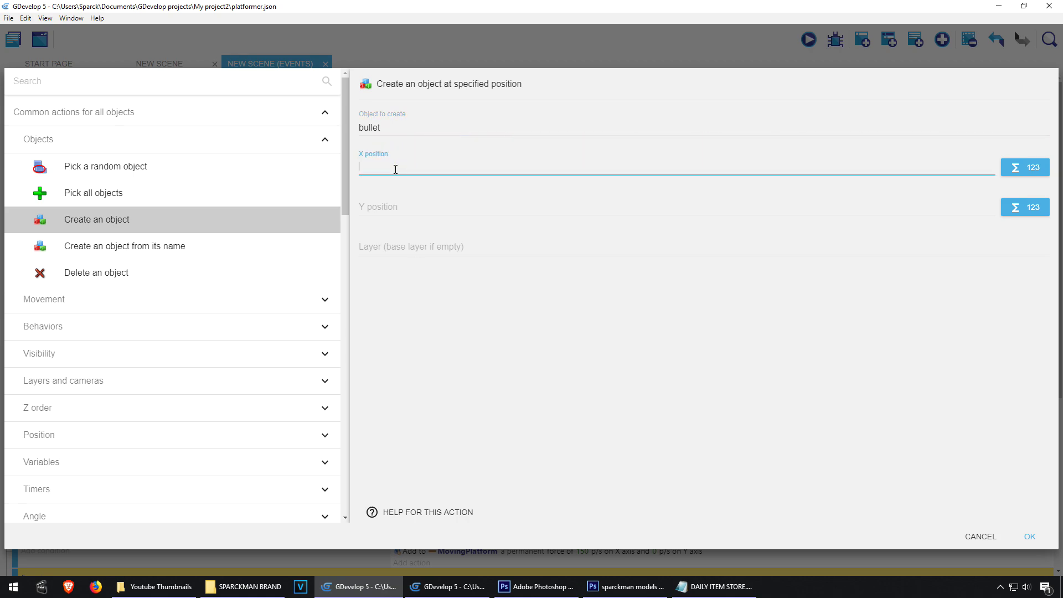
click(542, 185)
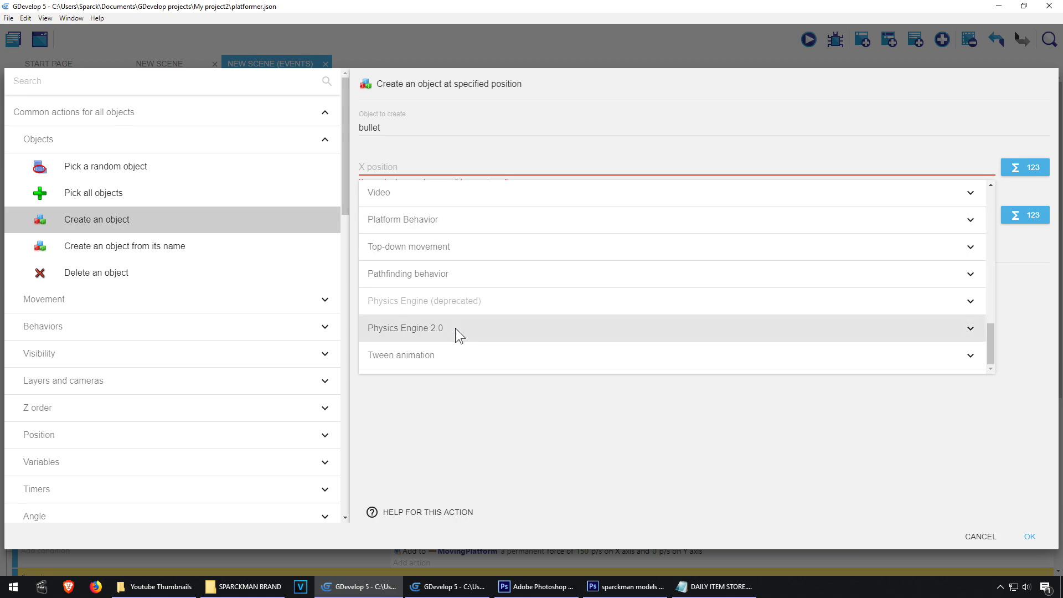
scroll(452, 313, up, 5)
scroll(443, 280, up, 2)
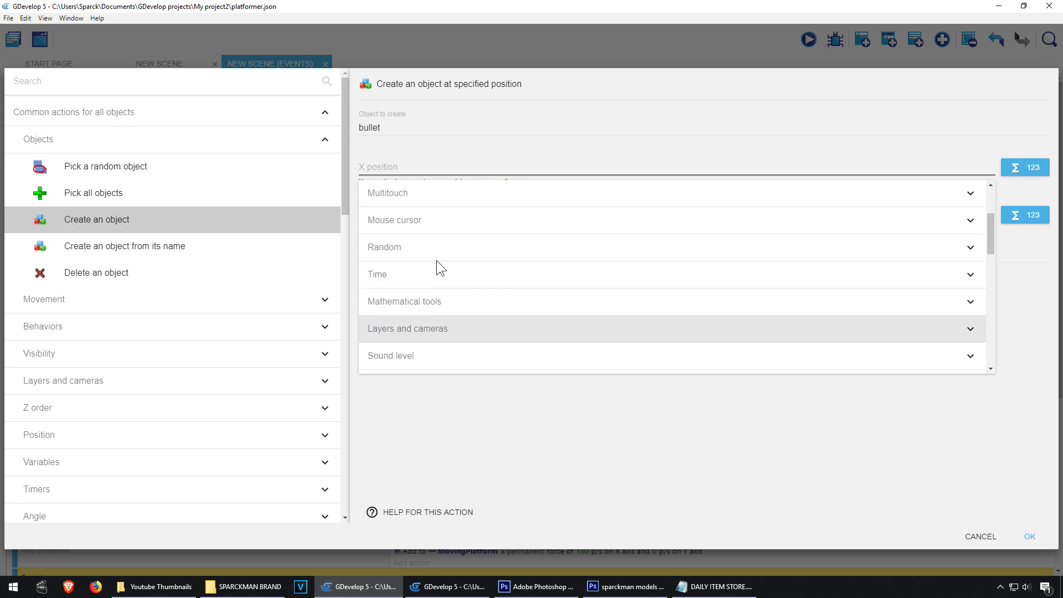
scroll(437, 261, up, 2)
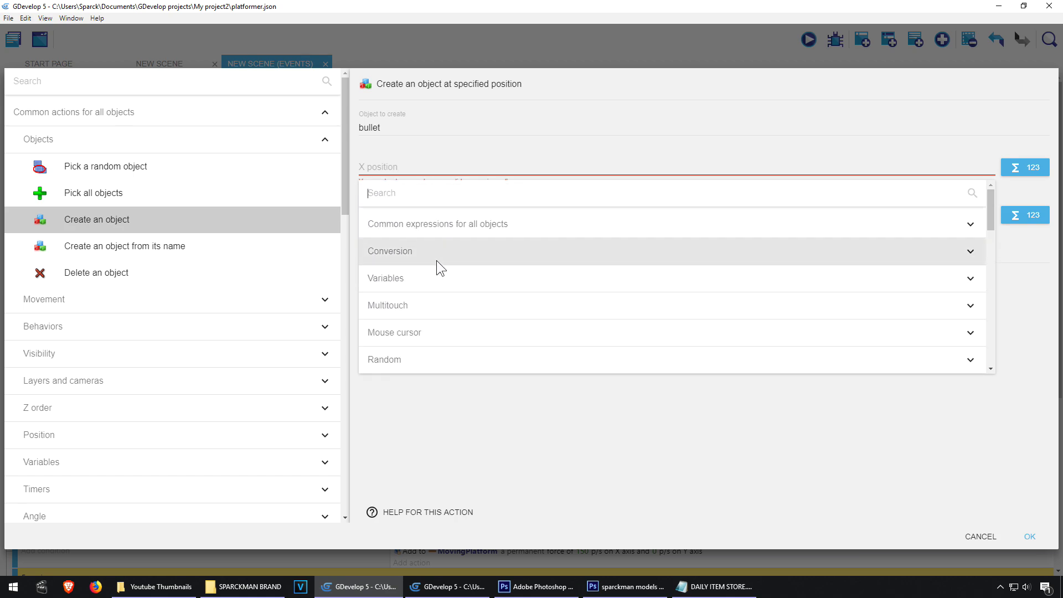
click(458, 226)
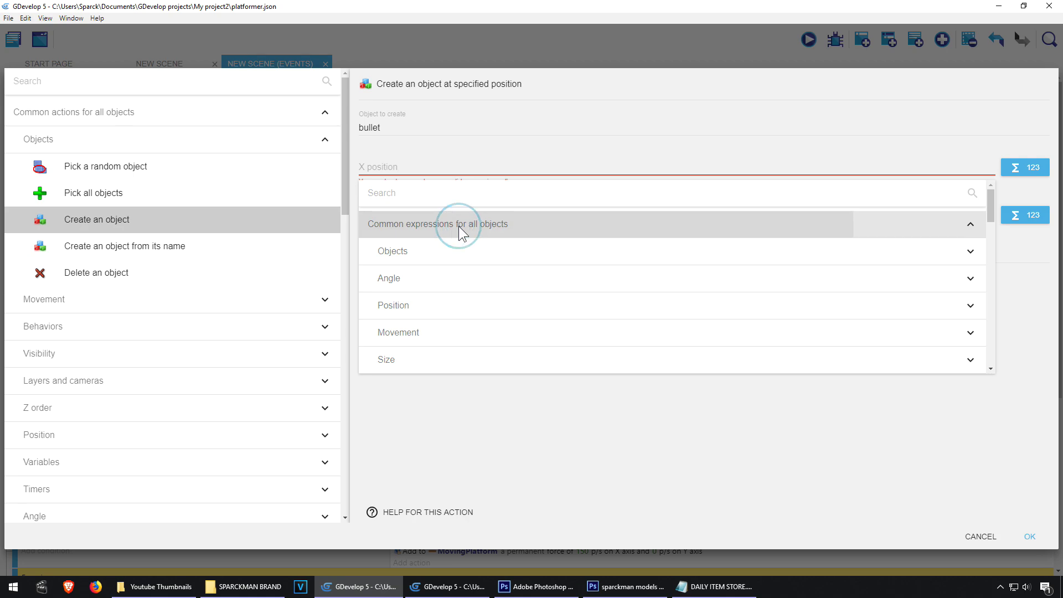
click(432, 310)
scroll(531, 318, down, 1)
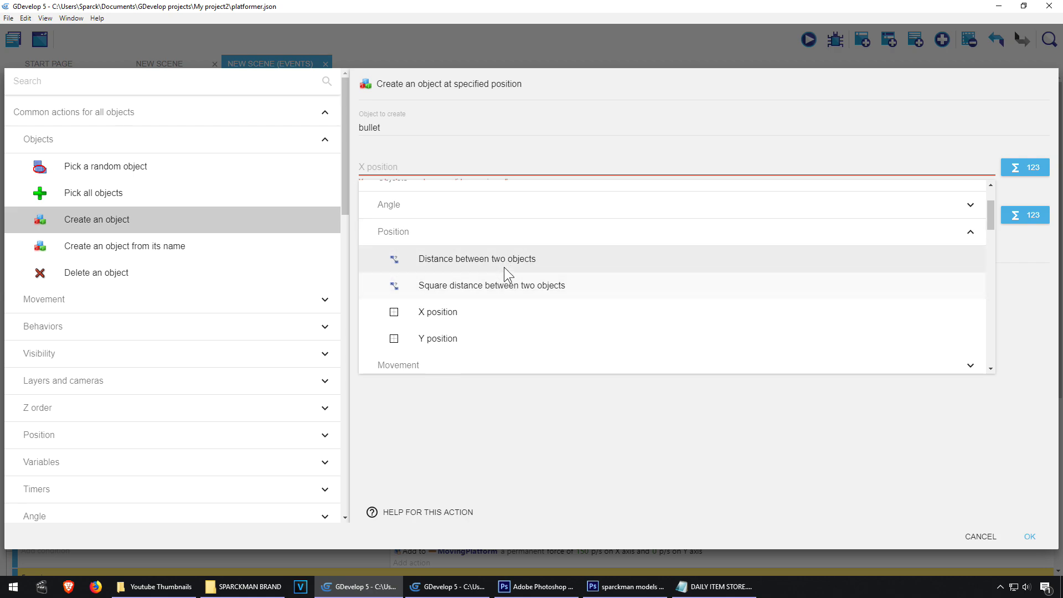
click(463, 316)
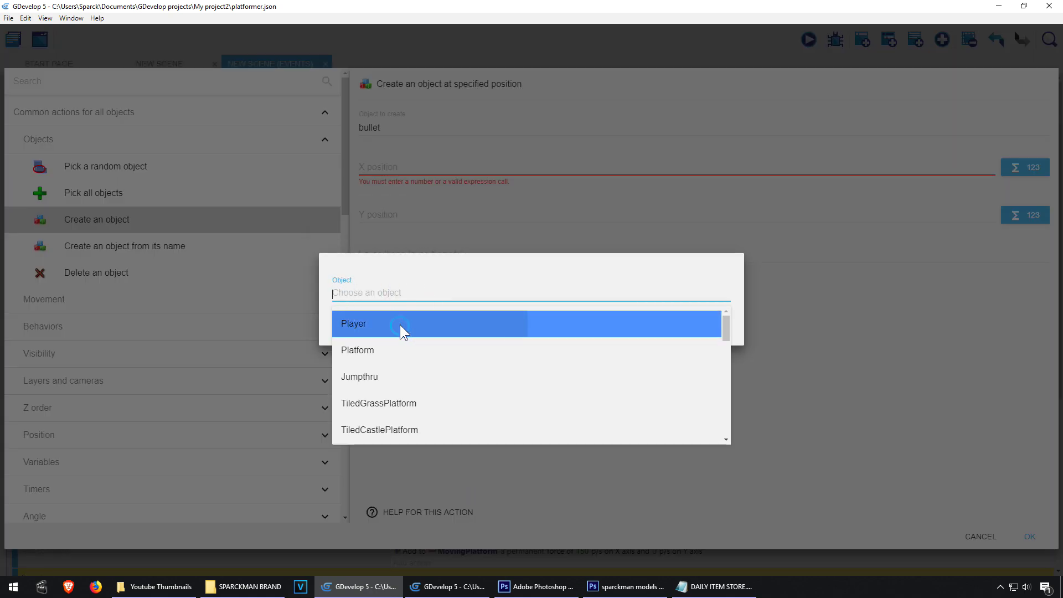
click(402, 325)
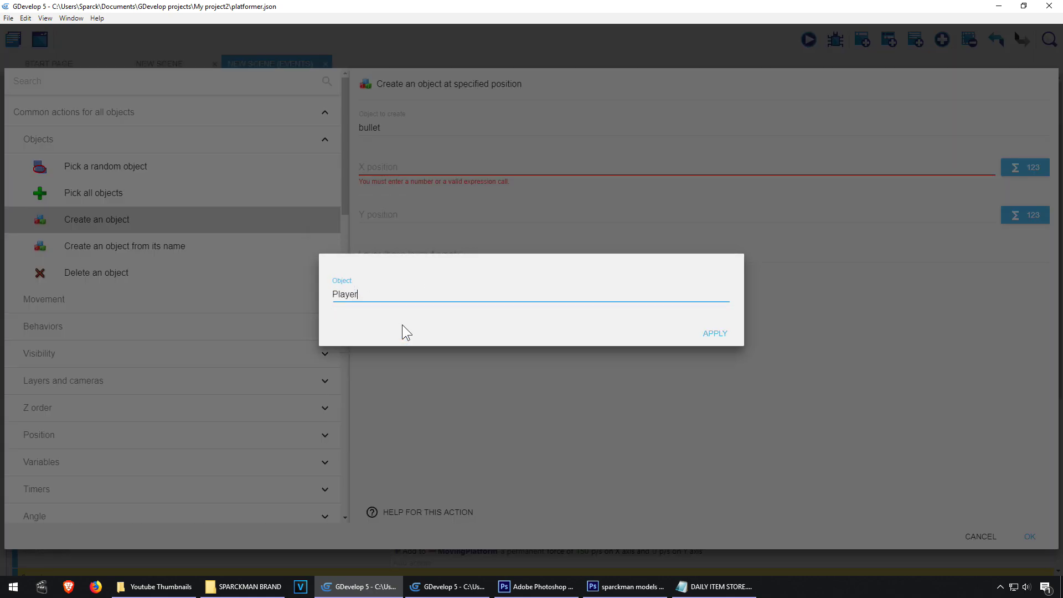
click(716, 332)
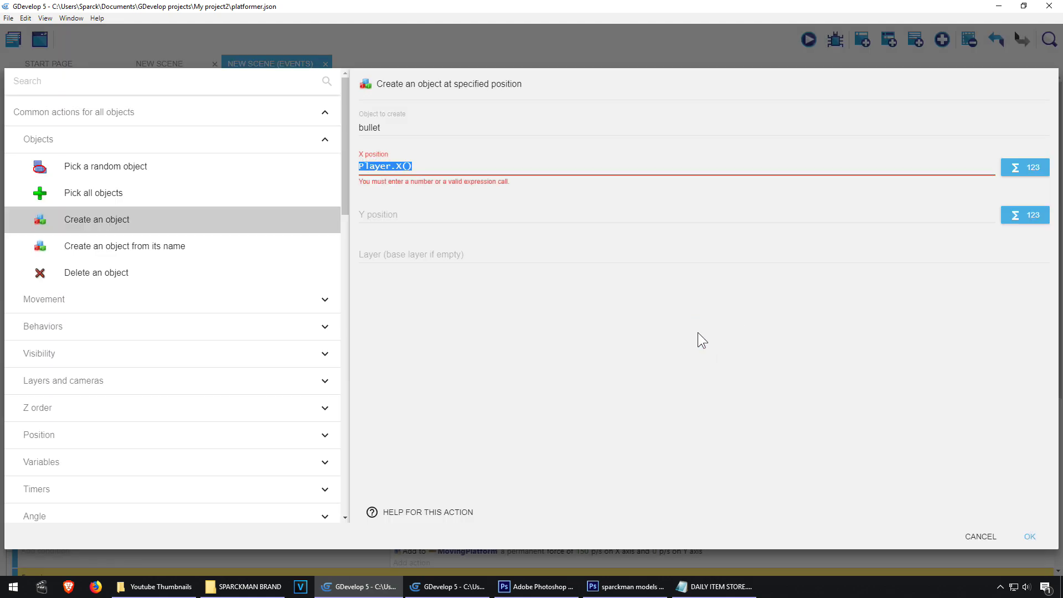
Set the bullet's Y position to Player.Y() using the Position expressions.
click(428, 214)
click(1018, 215)
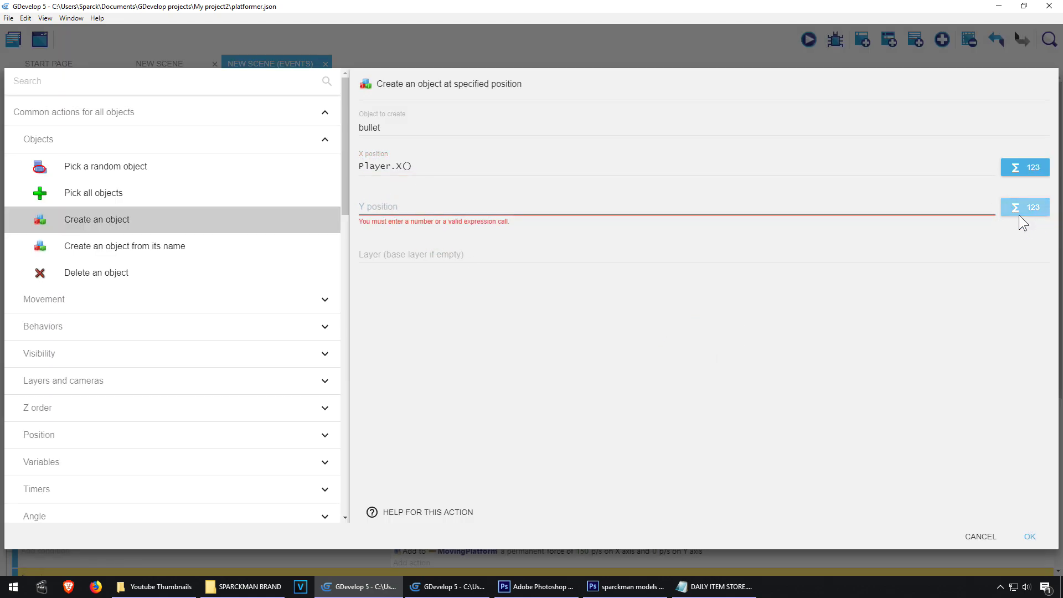
click(1019, 209)
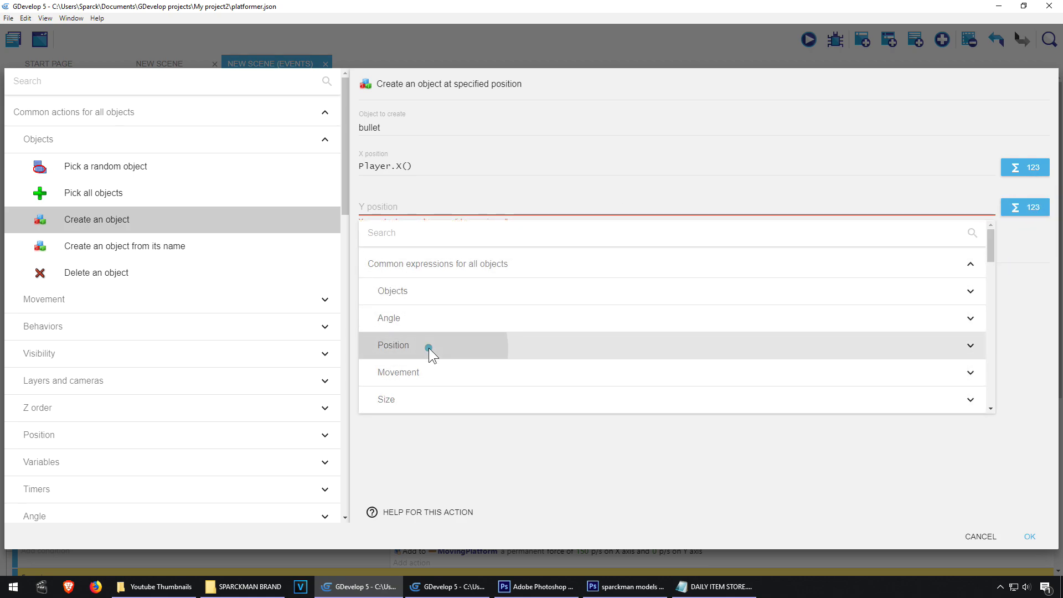
click(430, 346)
scroll(466, 381, down, 1)
click(446, 377)
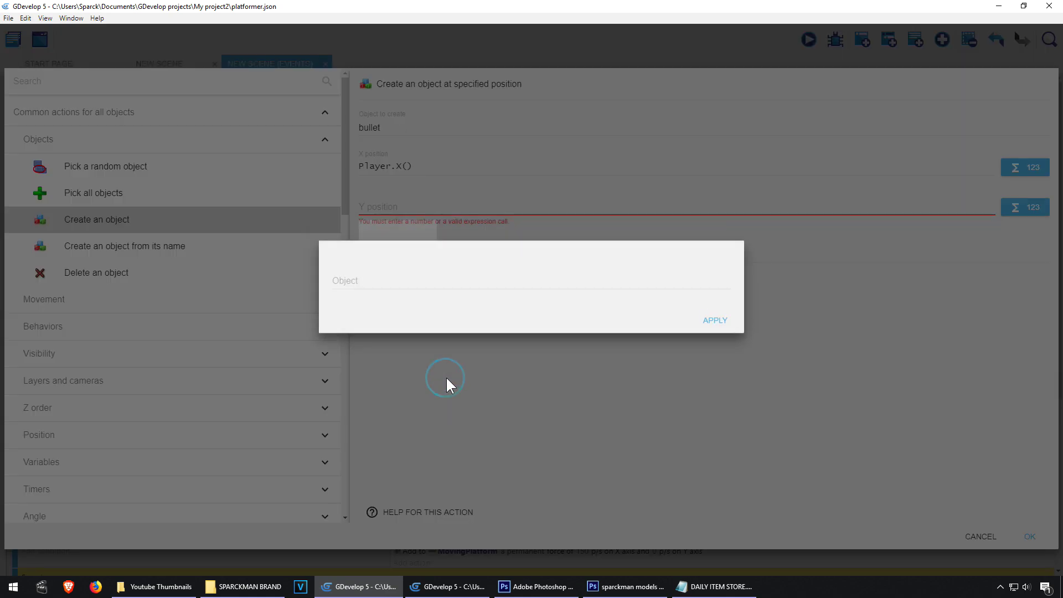
click(439, 297)
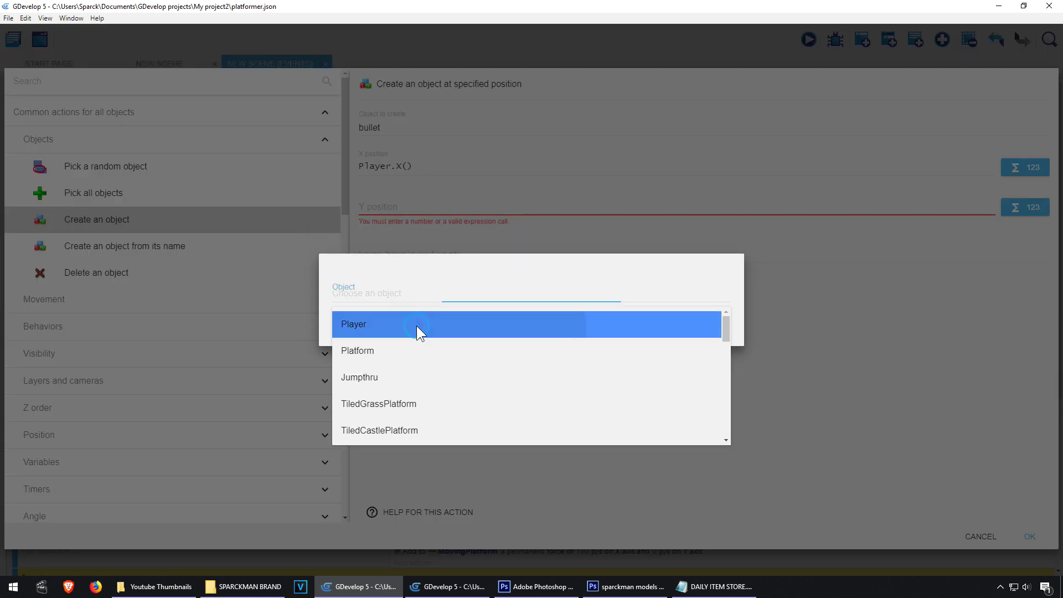
click(417, 326)
click(711, 335)
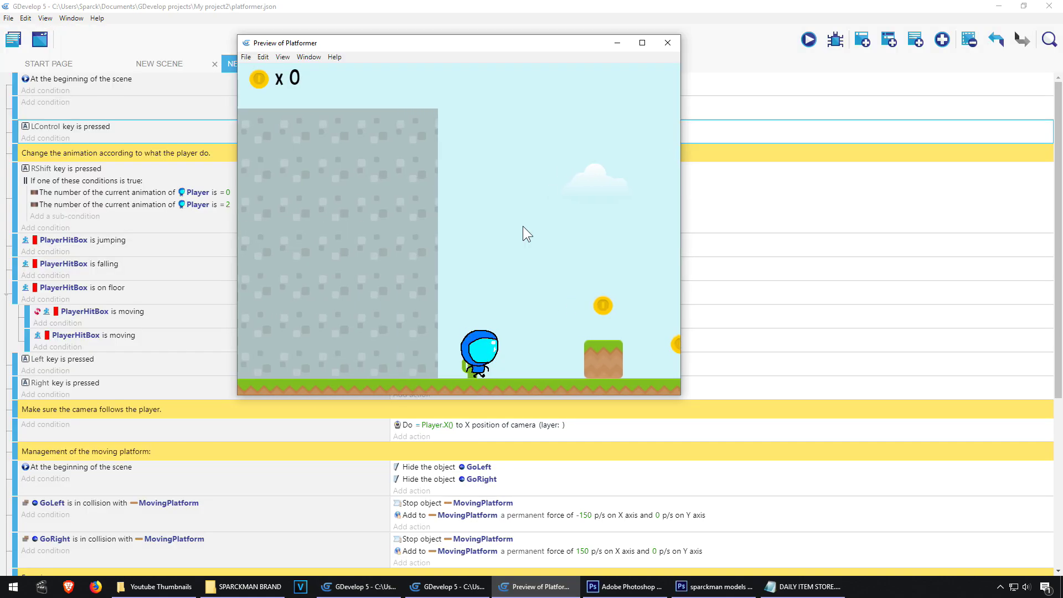
Run, jump and fire with Left Control in the preview, then close it.
key(Right)
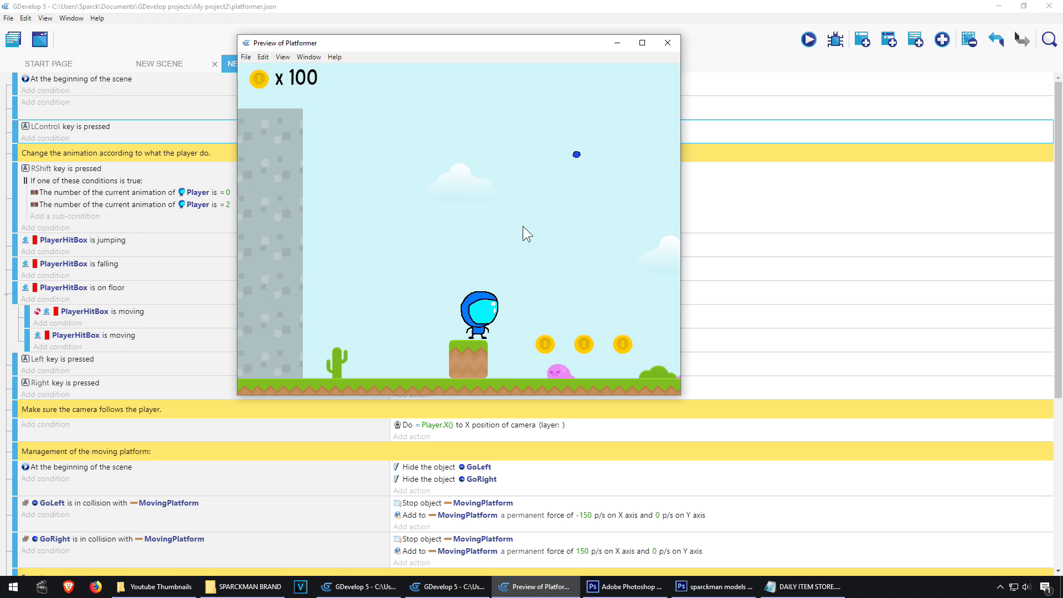
key(Left)
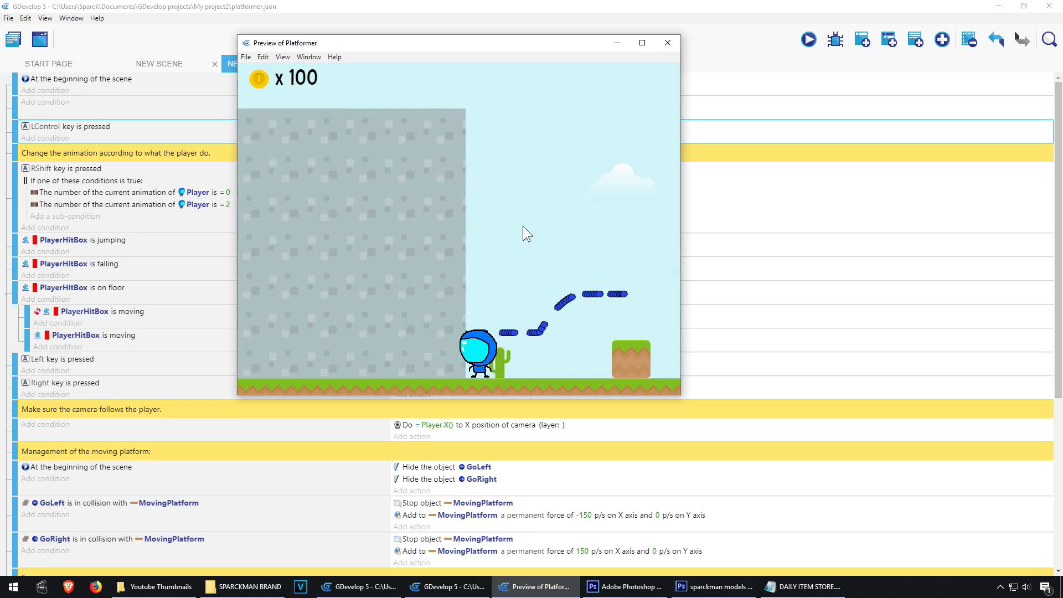
key(Right)
key(space)
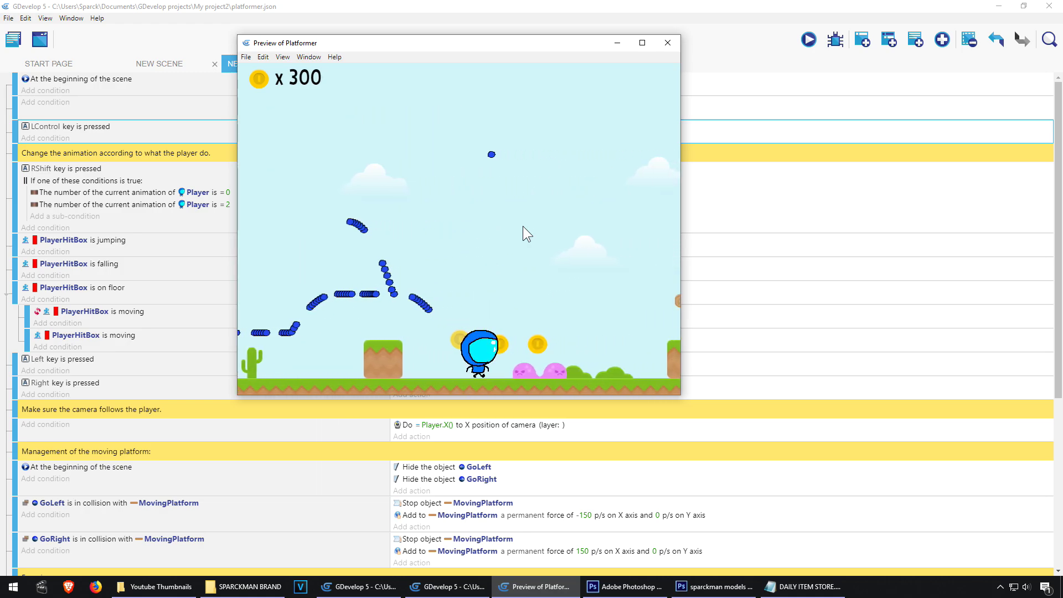
key(space)
key(Right)
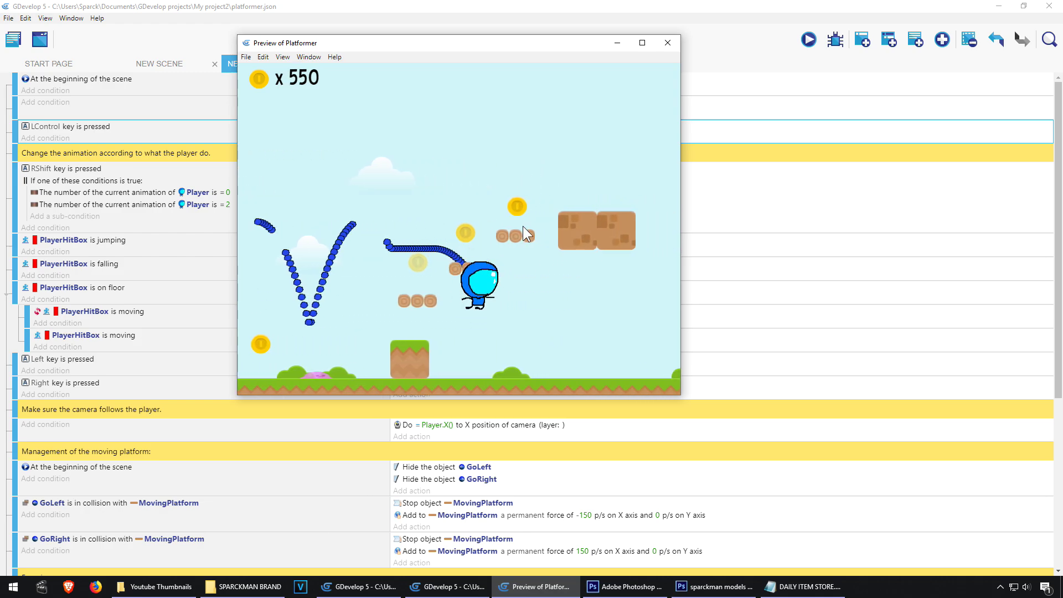
key(Right)
key(space)
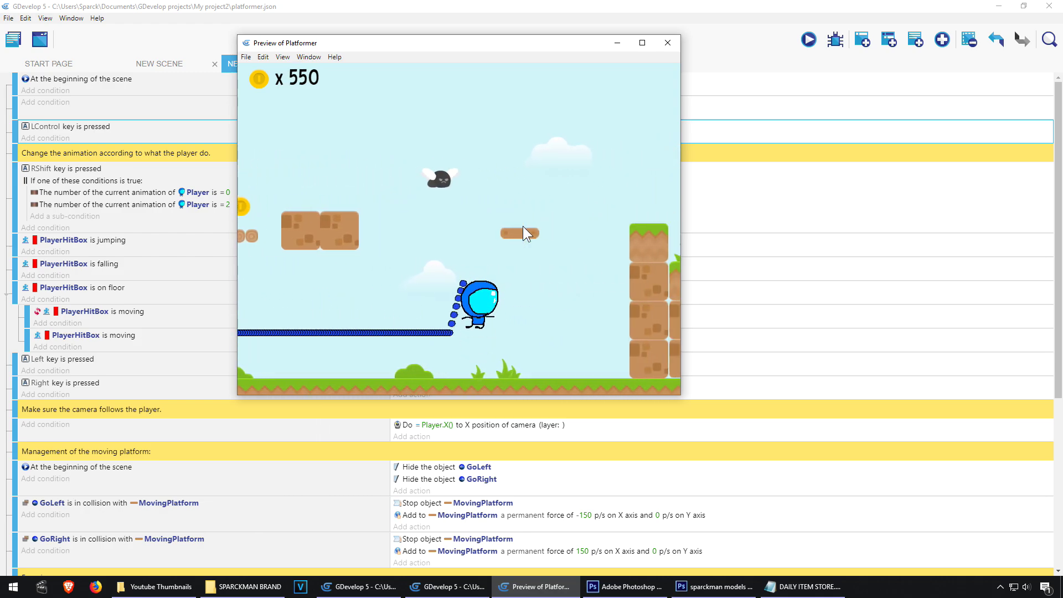
key(Left)
key(space)
key(space)
key(space)
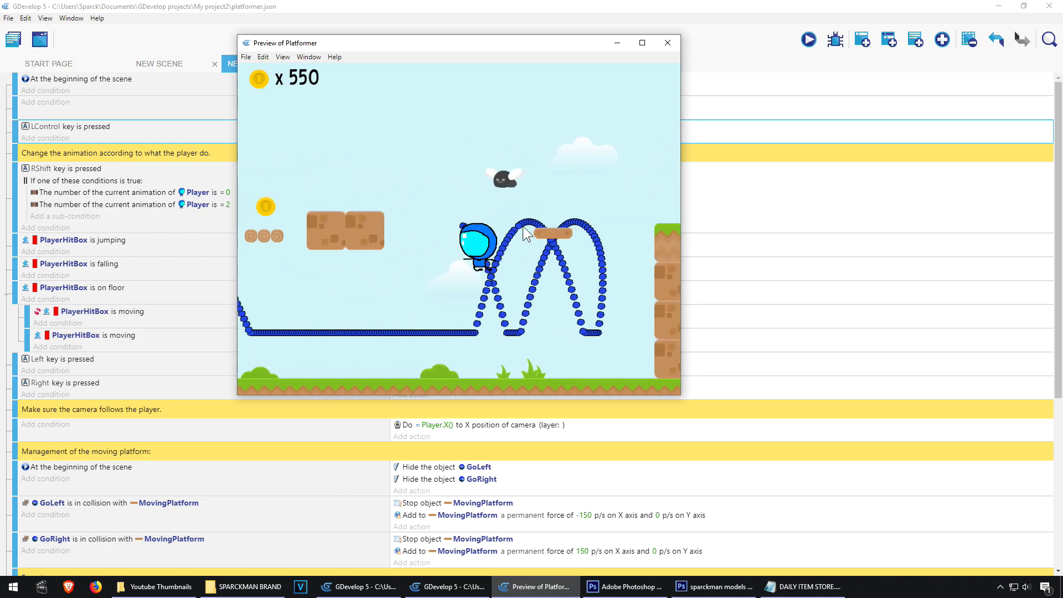
key(alt+F4)
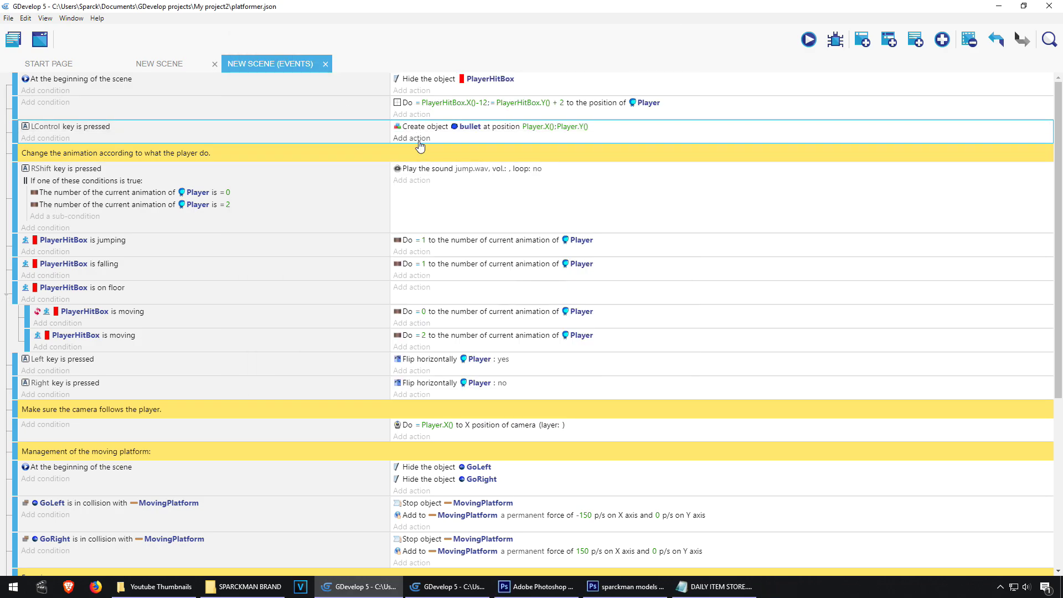
Add a permanent force on bullet of 300 on X and 0 on Y.
click(418, 139)
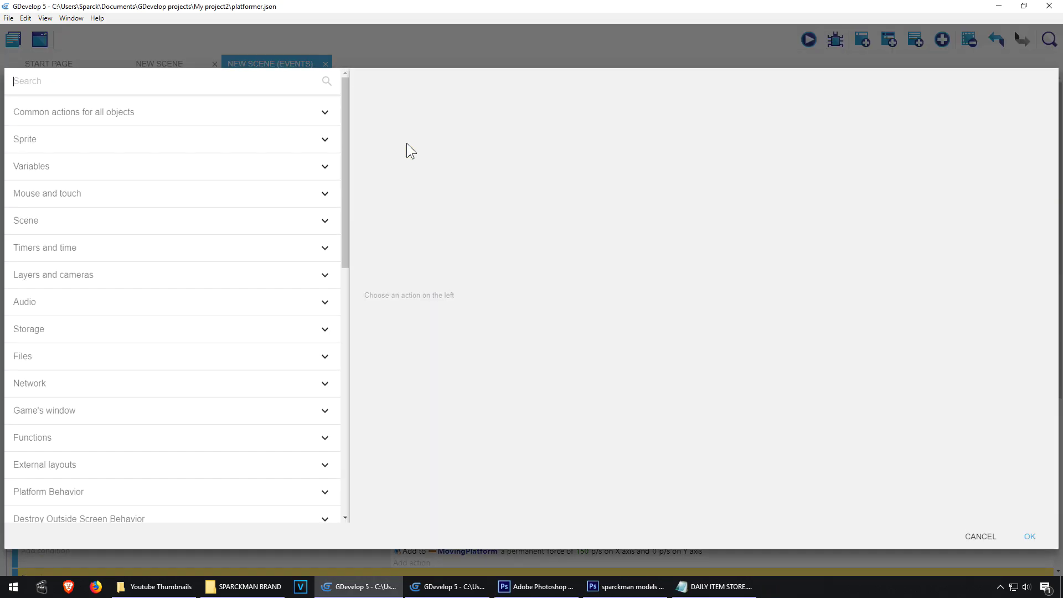
click(153, 111)
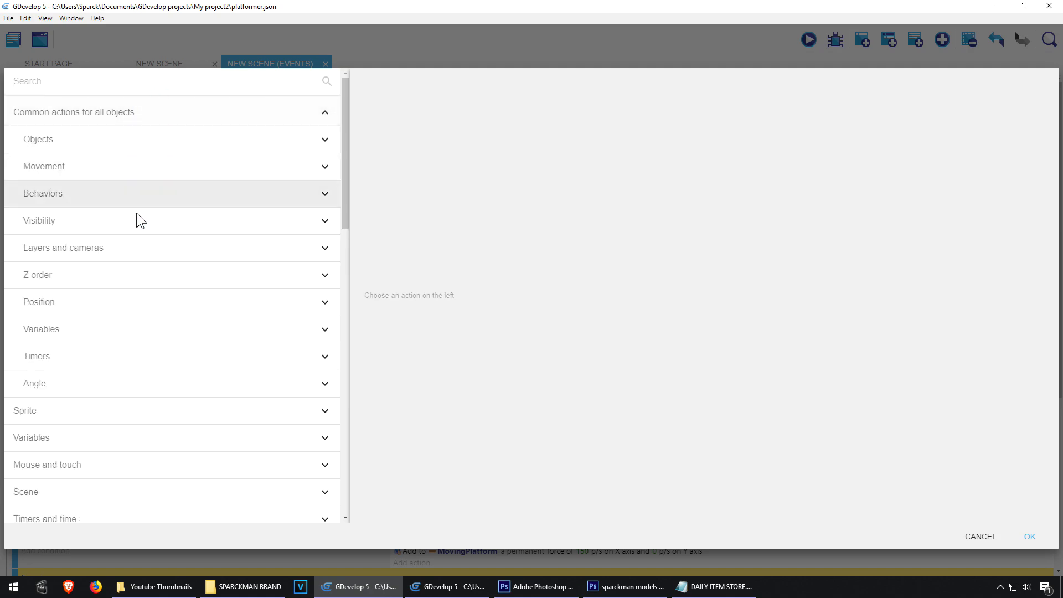
click(119, 165)
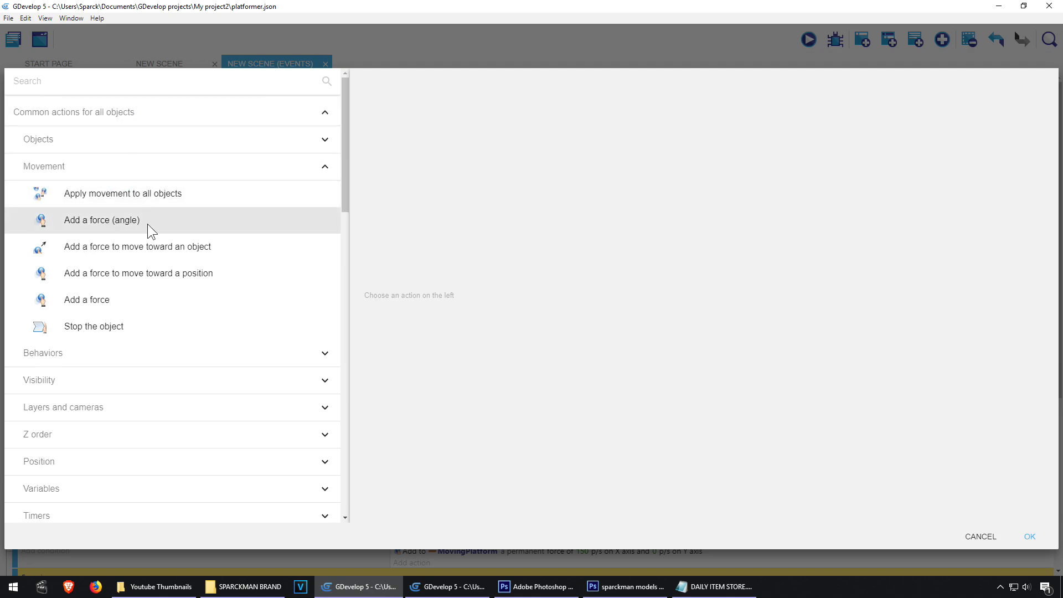
click(130, 299)
text(bullet)
click(438, 168)
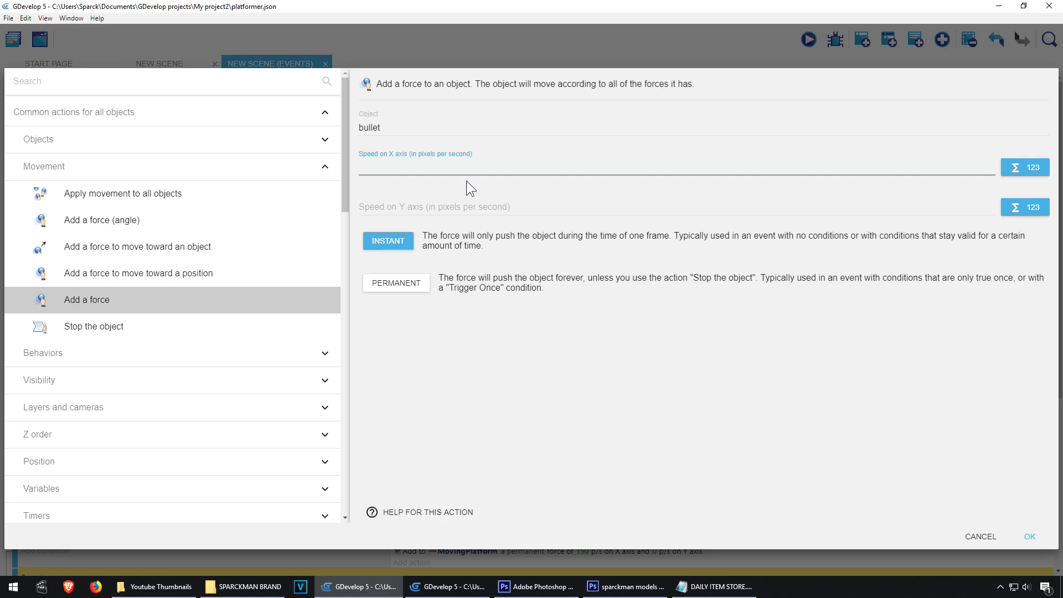
text(300)
click(441, 206)
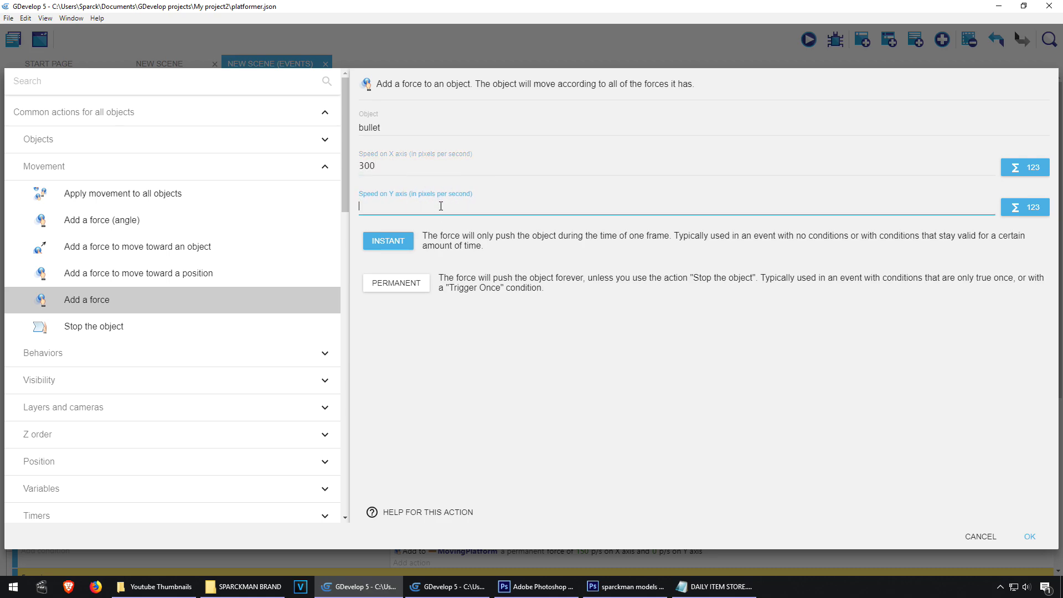
text(0)
click(498, 321)
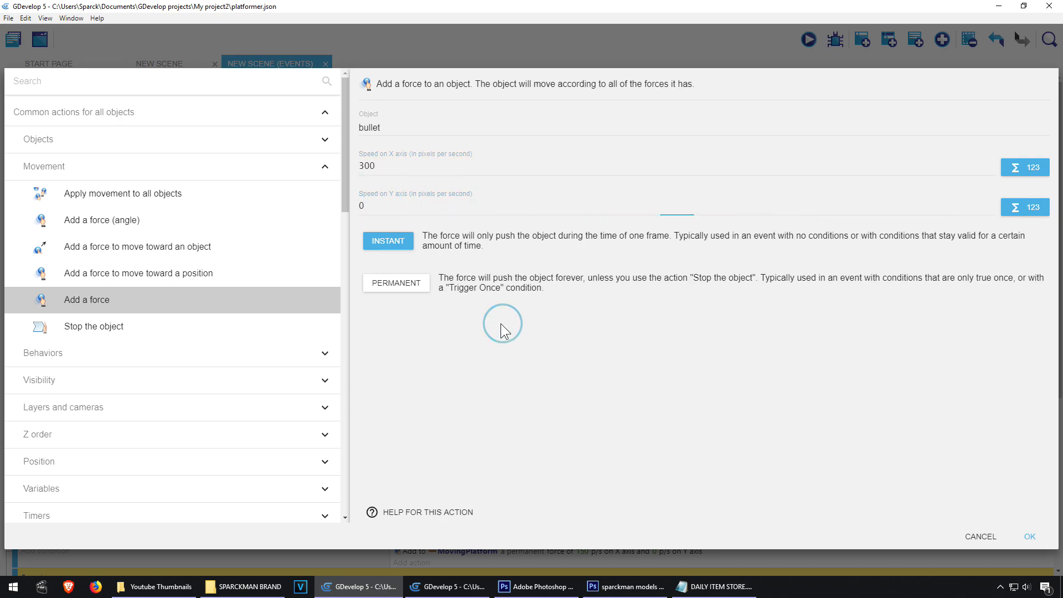
click(413, 284)
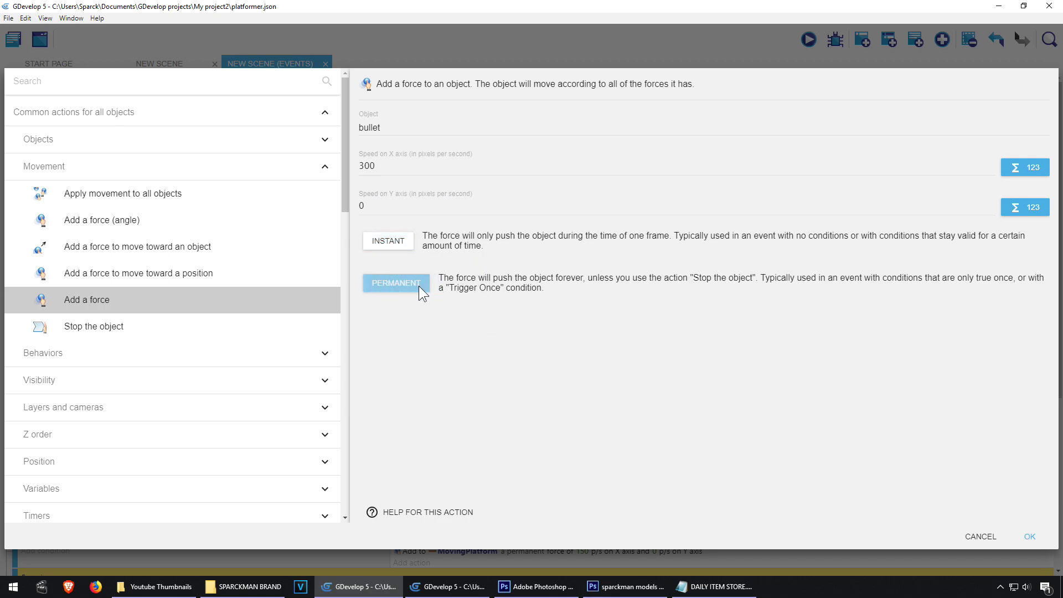
click(1028, 536)
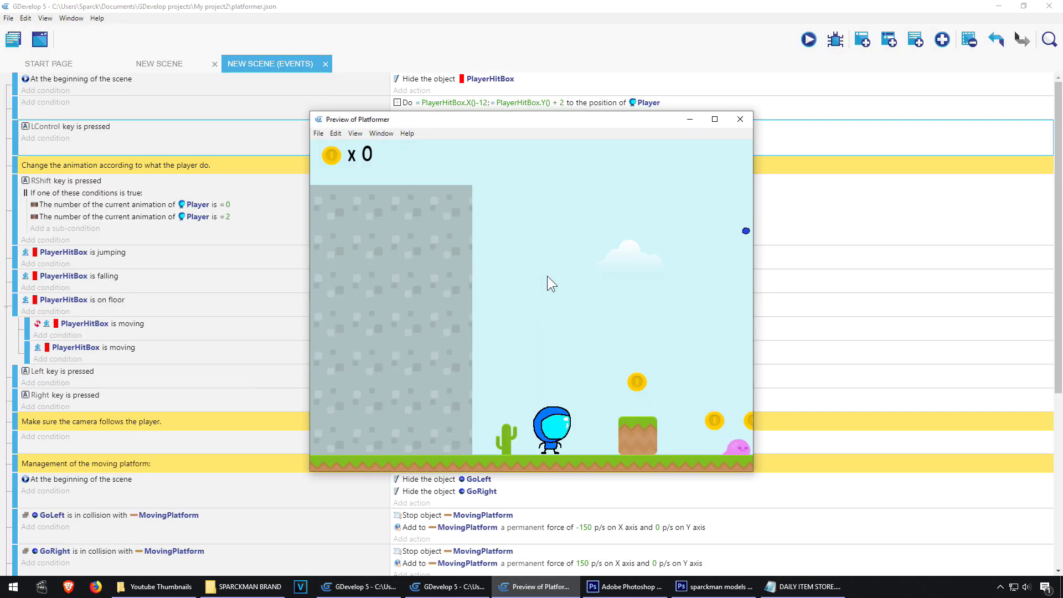
Playtest running, jumping and turning left and right to watch bullets fly horizontally.
key(Right)
key(space)
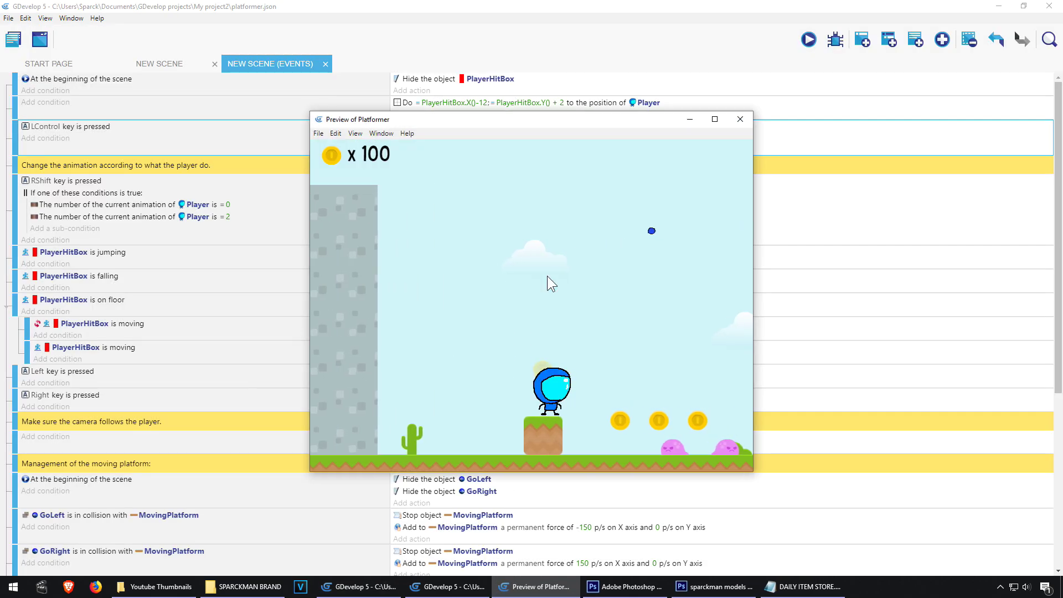
key(Right)
key(space)
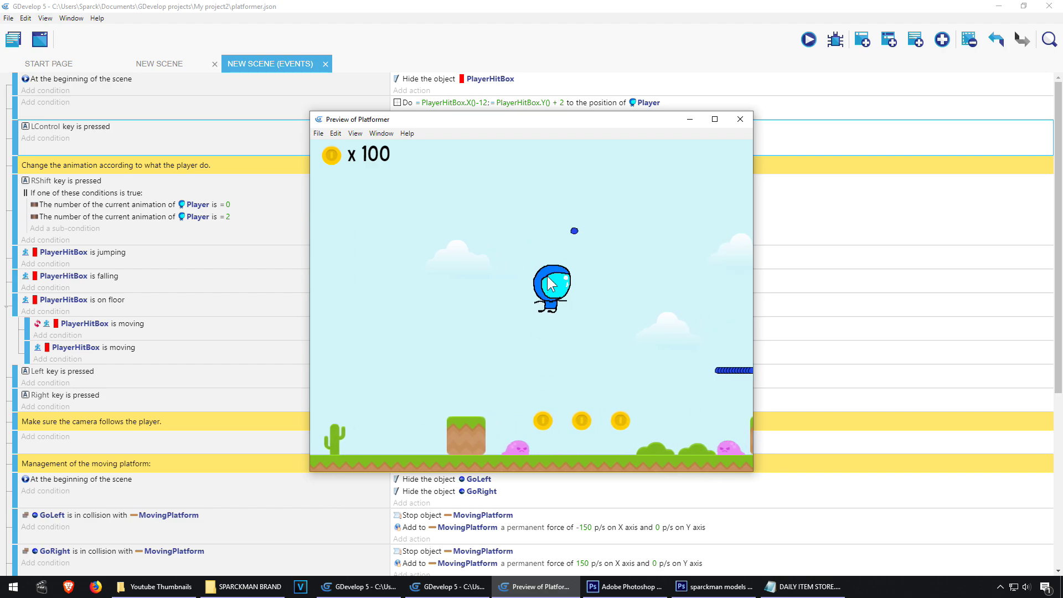
key(space)
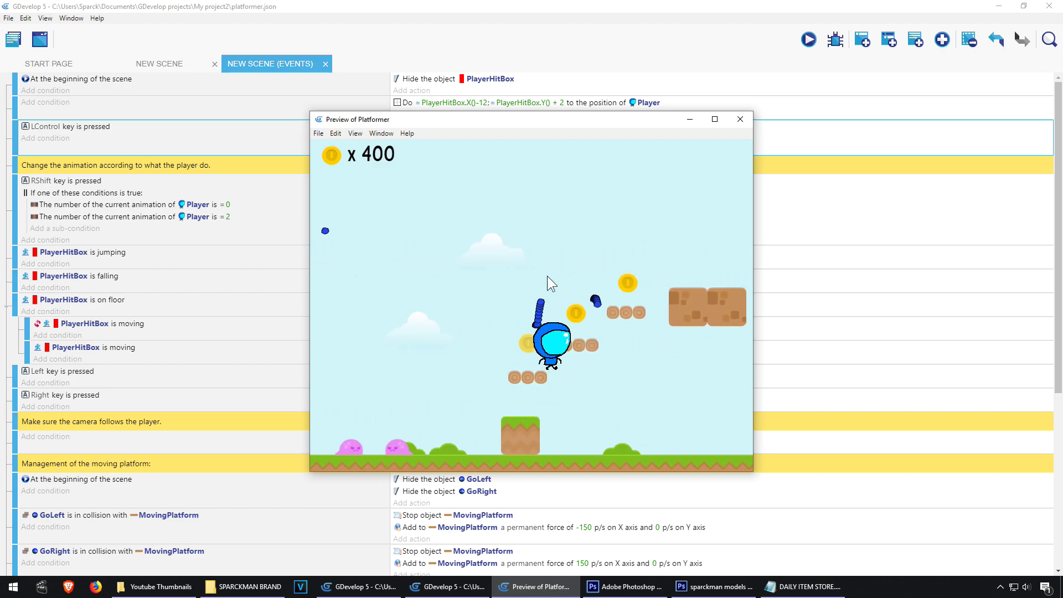
key(space)
key(Right)
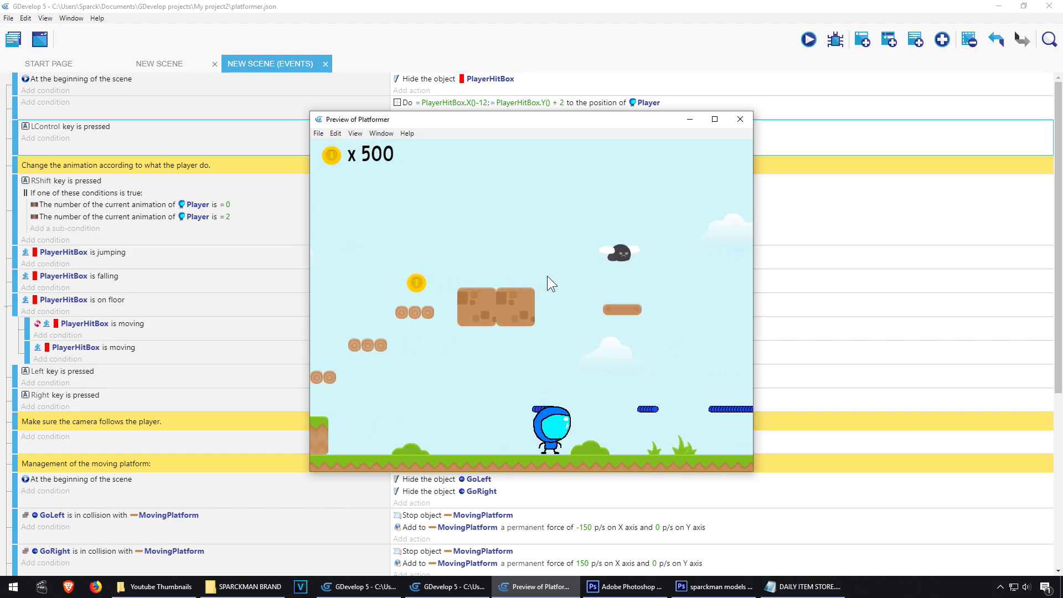
key(Left)
key(Right)
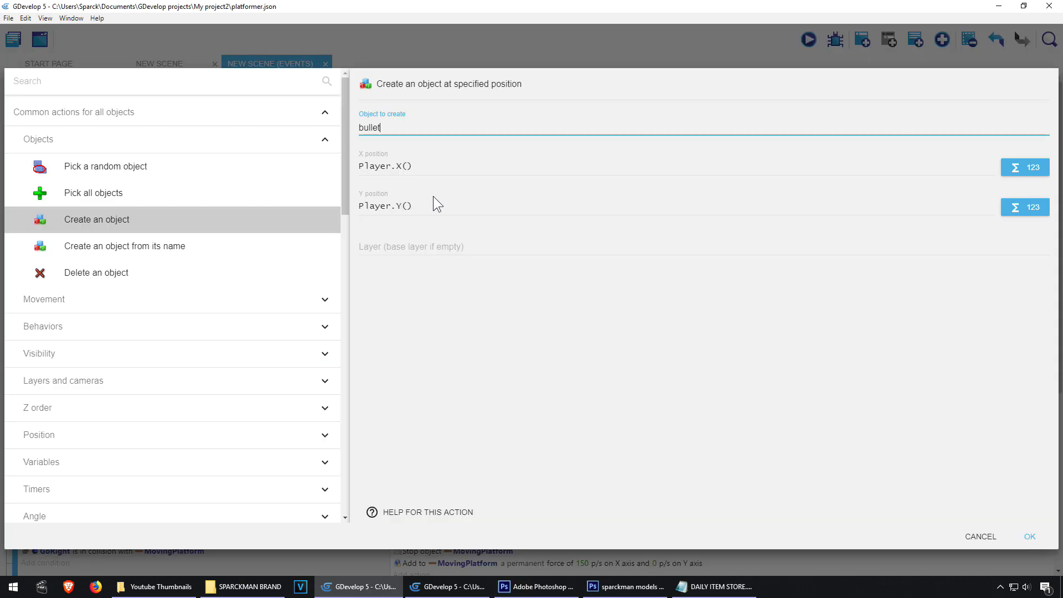
Change the bullet's Y spawn offset and run a quick test preview.
click(435, 208)
text(- 3)
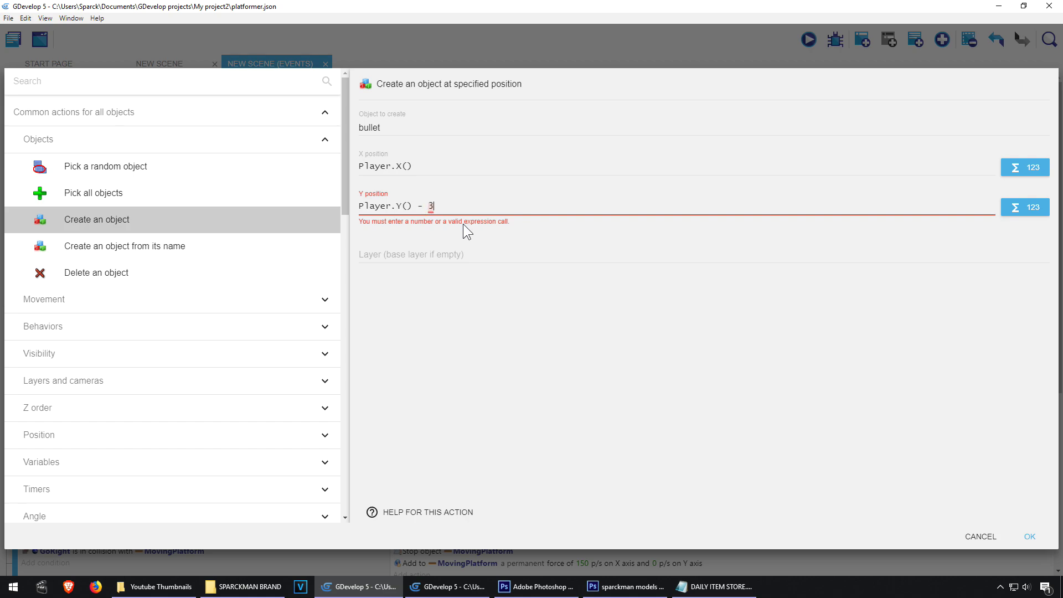
text(0)
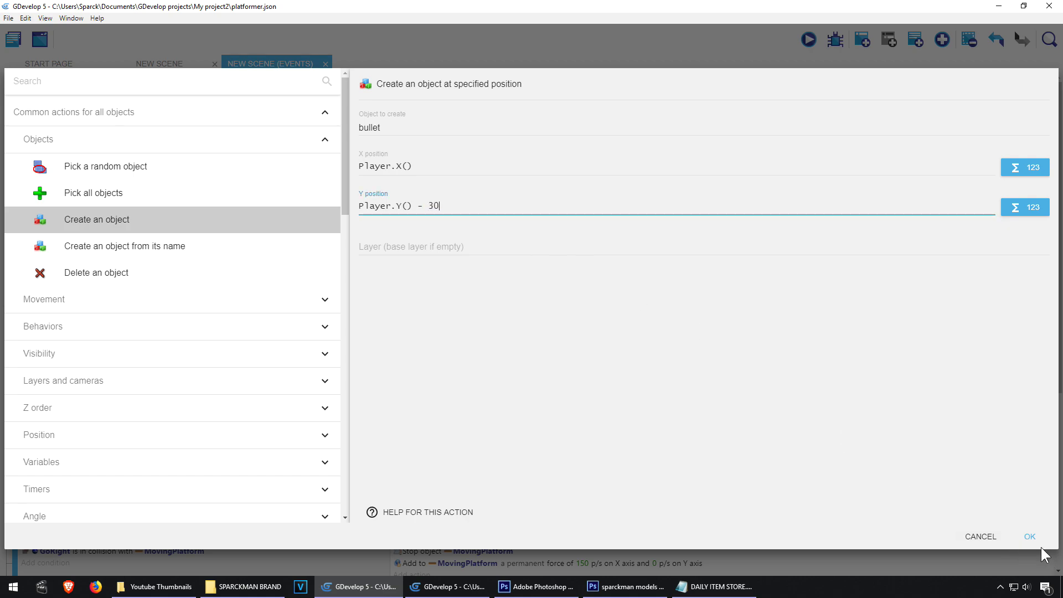
click(1031, 536)
click(814, 41)
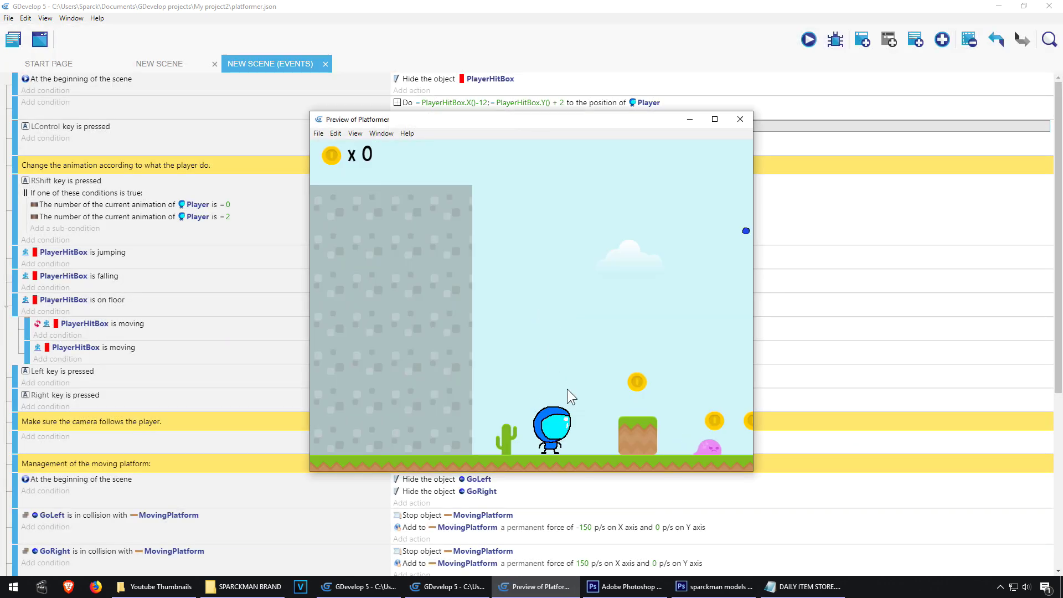
click(741, 119)
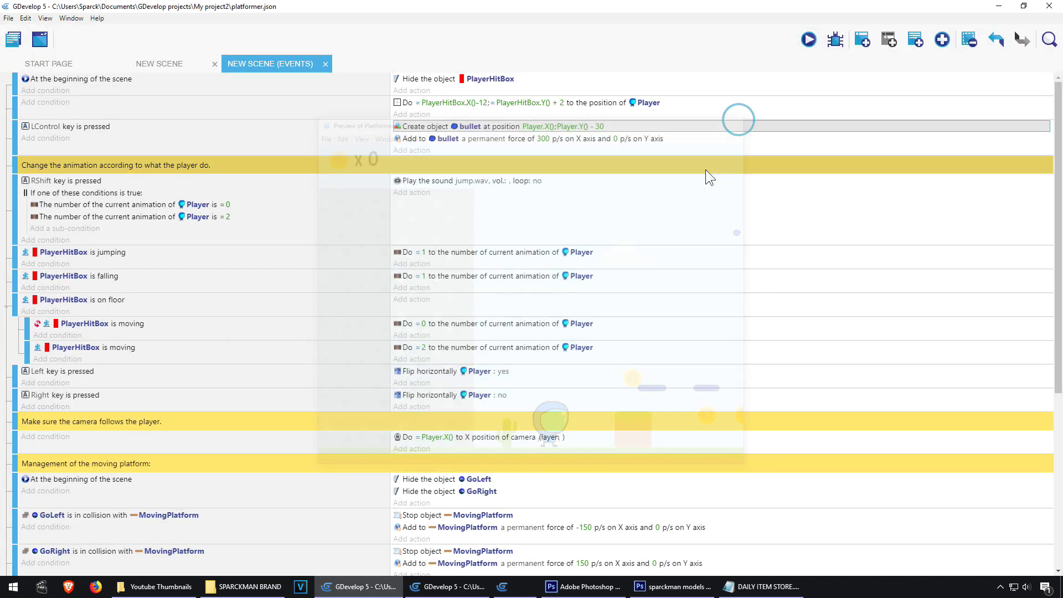
Set the spawn to Player.X() + 45, Player.Y() + 55, then preview and fire bullets.
double_click(628, 126)
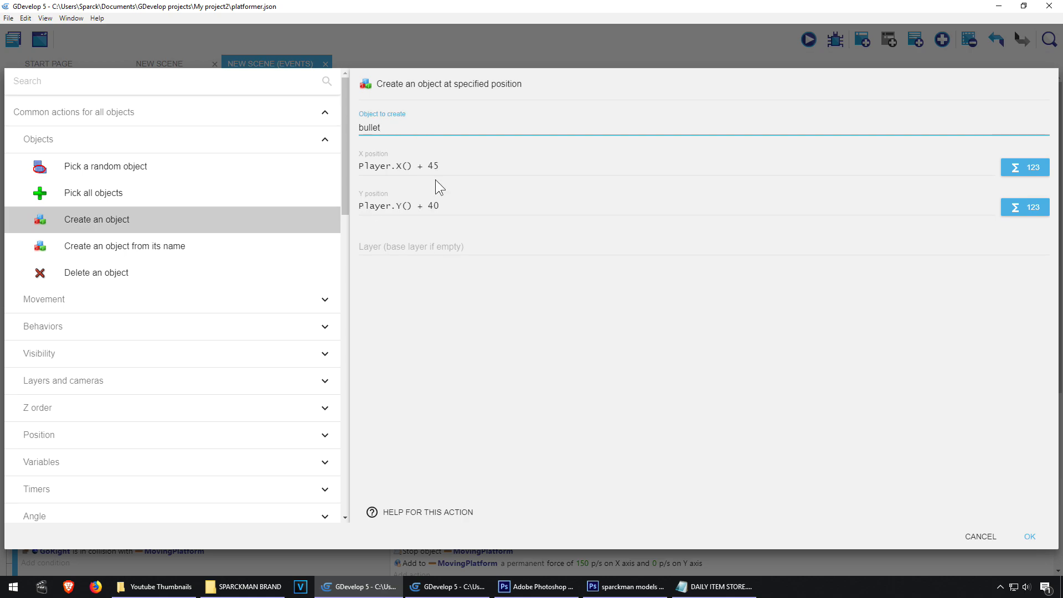
click(433, 206)
text(55)
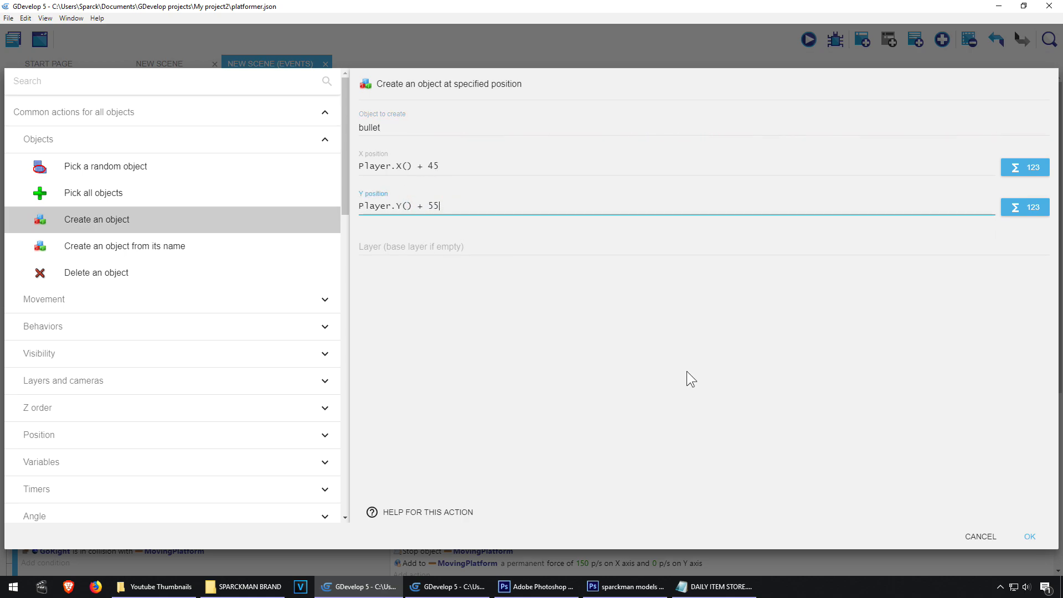
click(1025, 533)
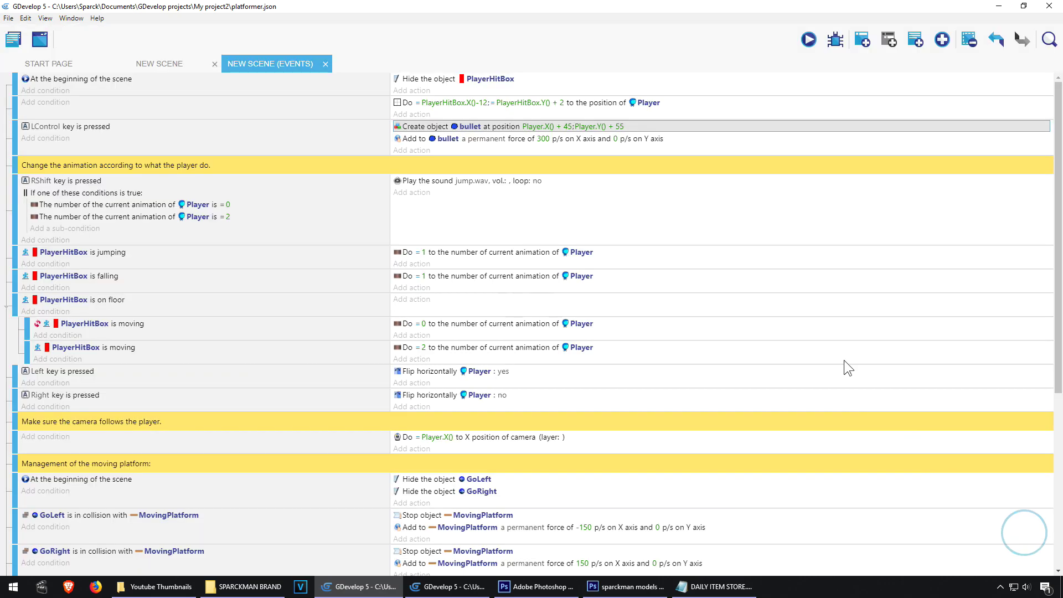
click(808, 39)
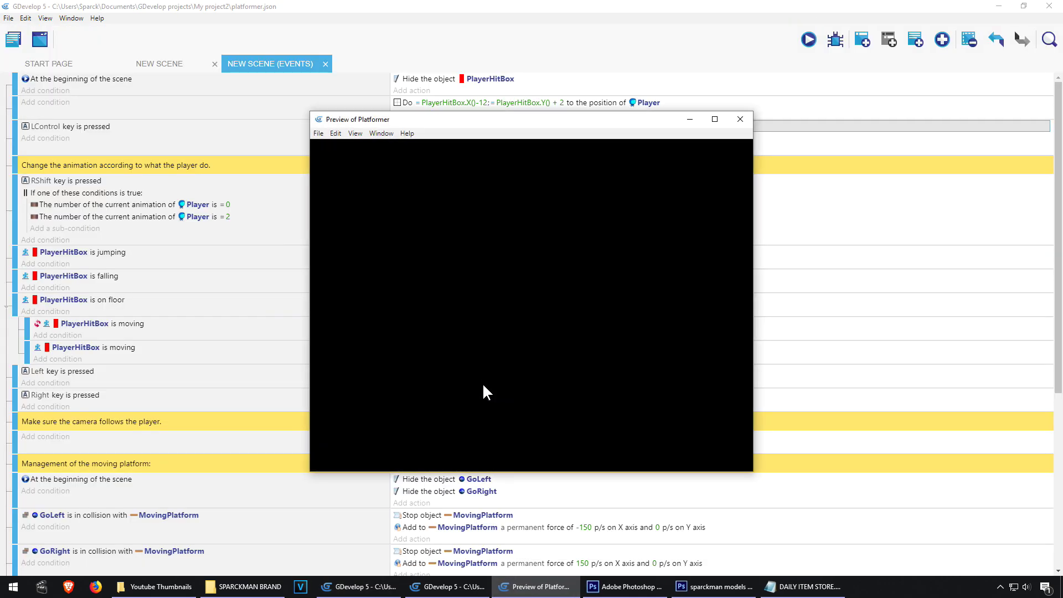
key(ctrl)
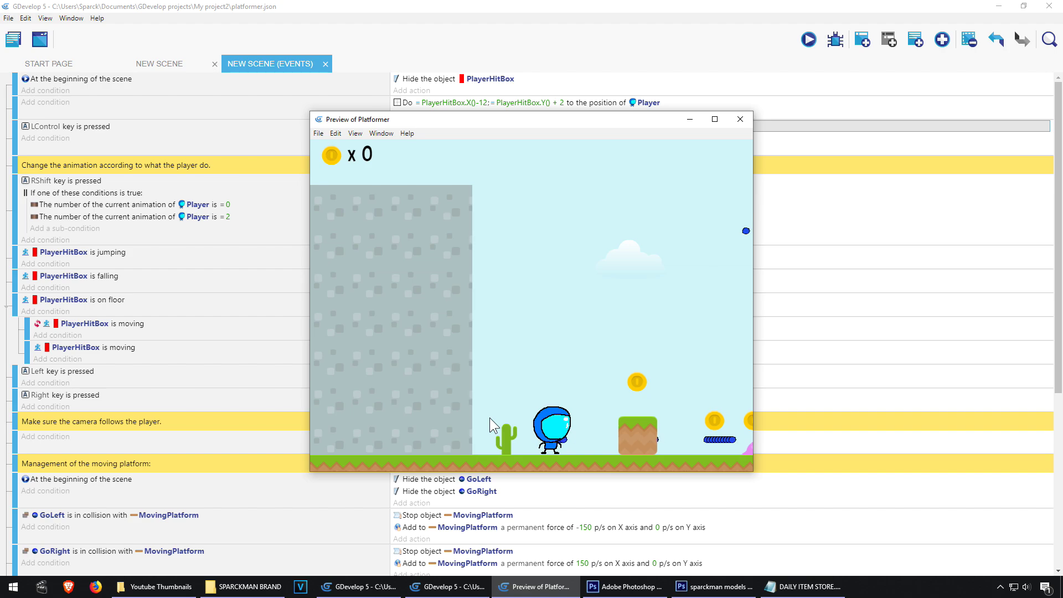
key(ctrl)
Change the bullet's X spawn position to Player.X() + 65 in the Create object action.
click(740, 119)
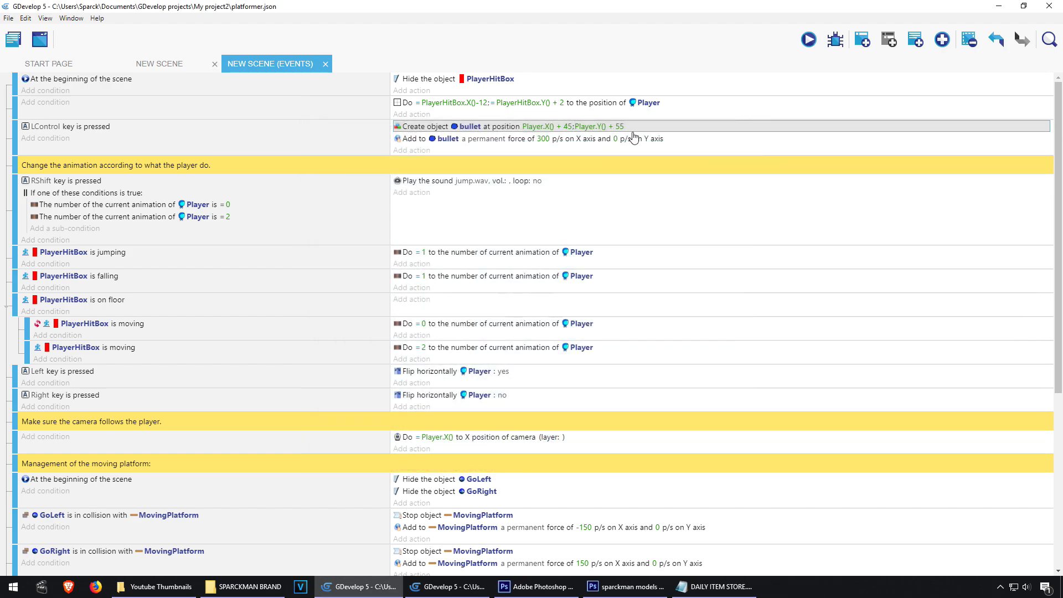
double_click(669, 127)
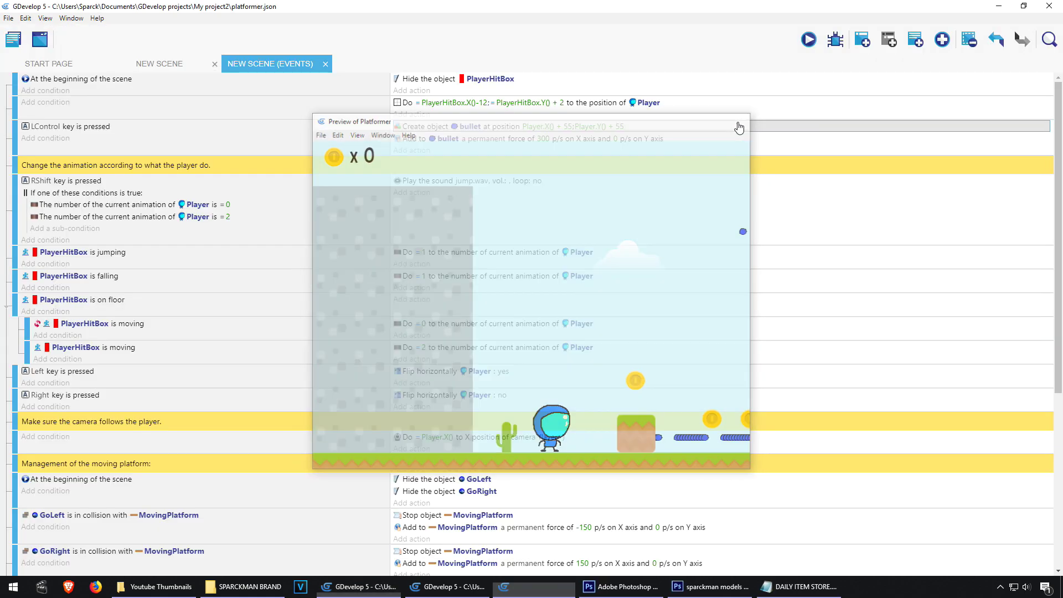
double_click(674, 127)
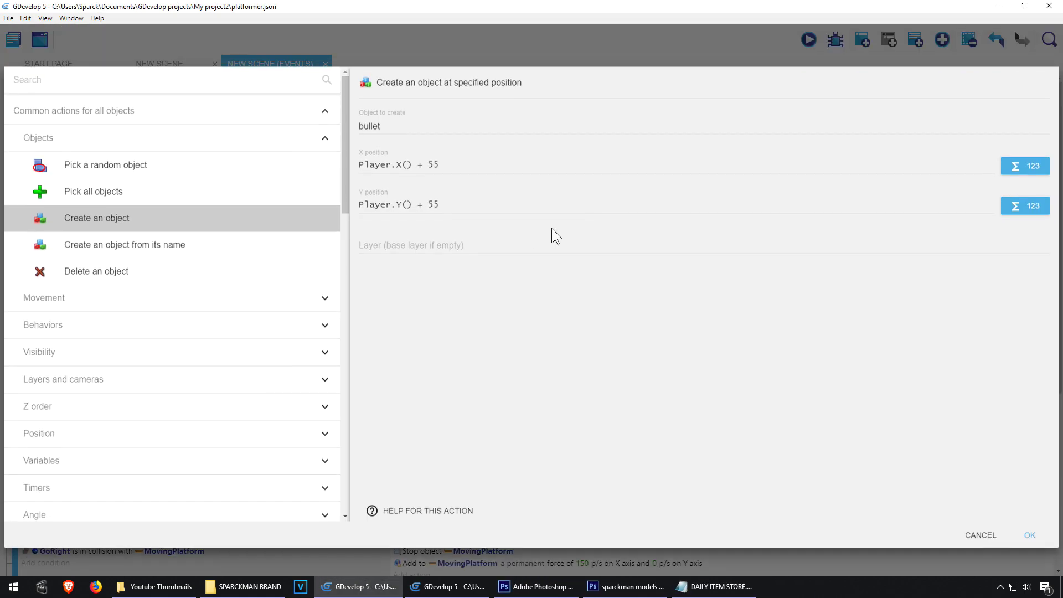
double_click(434, 166)
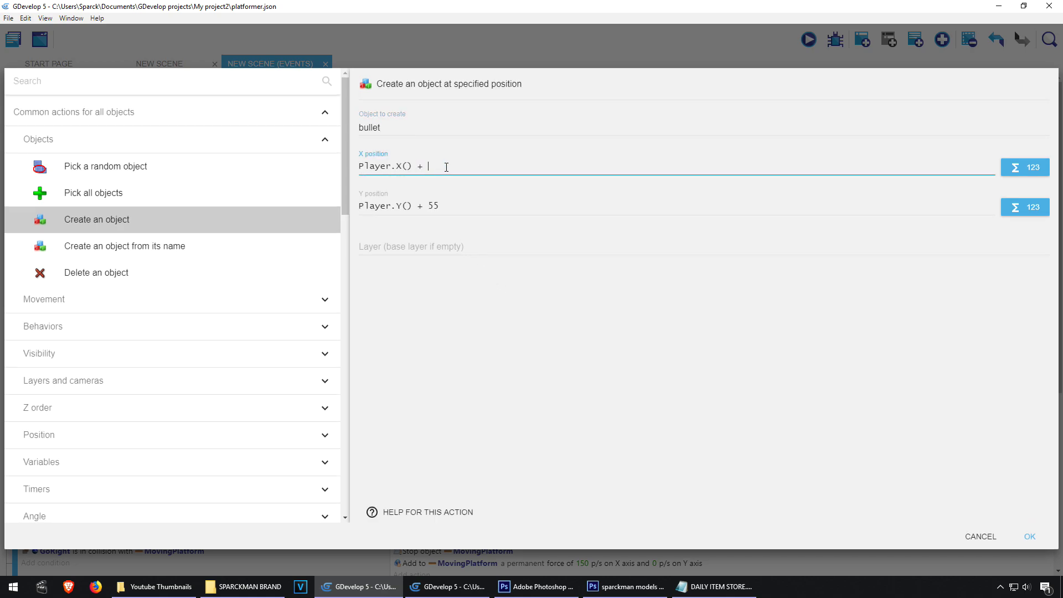
text(65)
click(1030, 537)
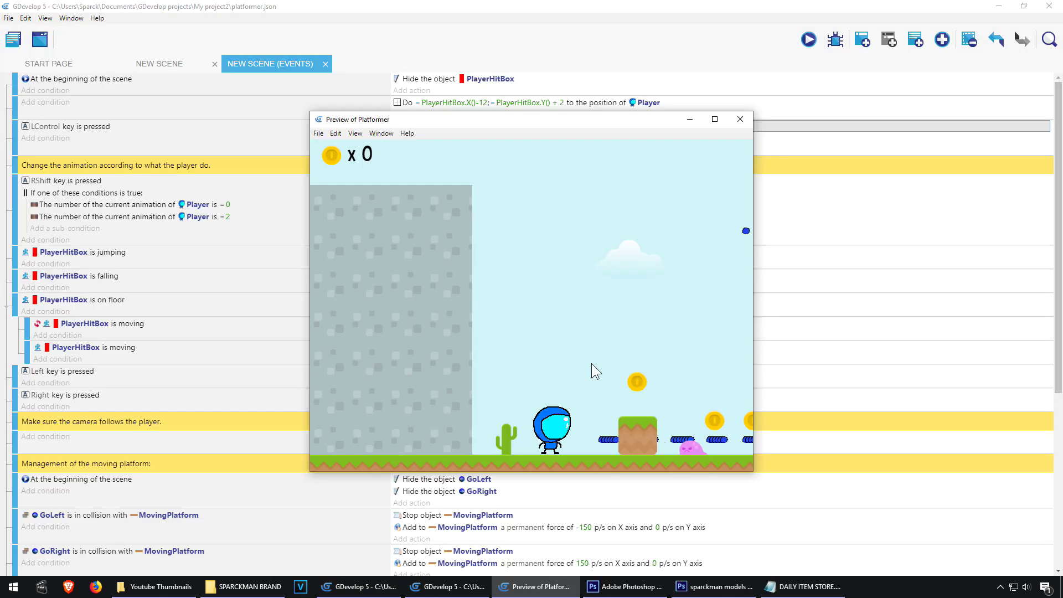
Playtest jumping, turning and firing bullet streams with Left Control, then close the preview.
key(Right)
key(space)
key(Right)
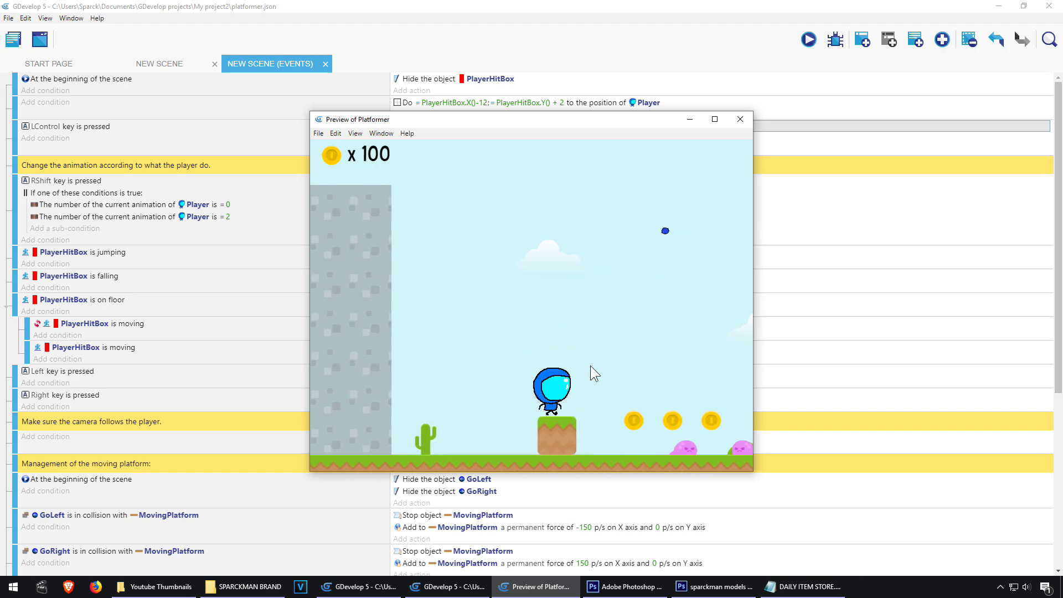
key(space)
key(ctrl)
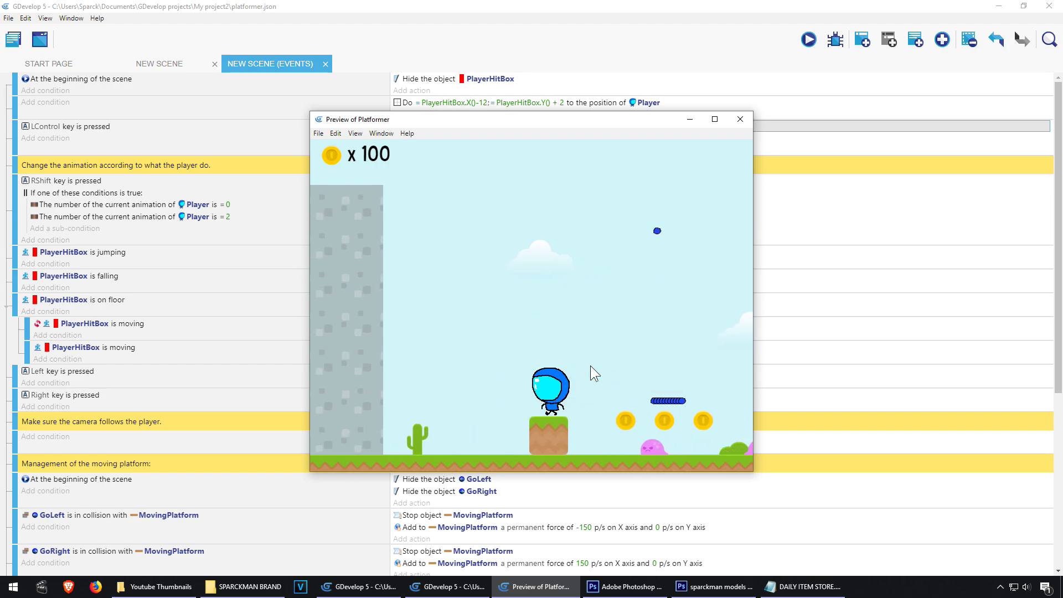
key(ctrl)
key(ctrl)
key(Left)
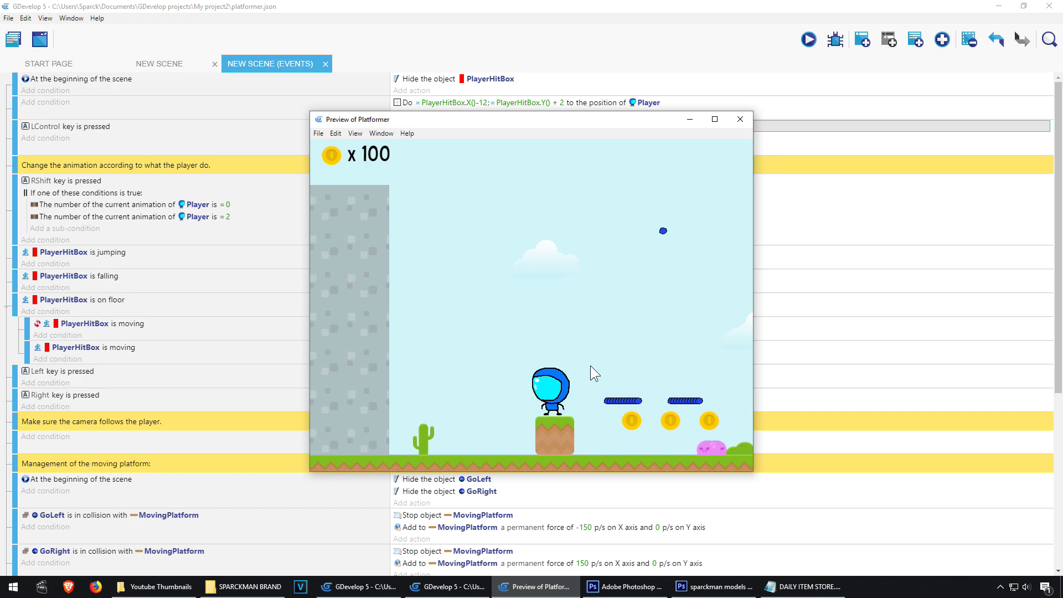
key(Right)
key(ctrl)
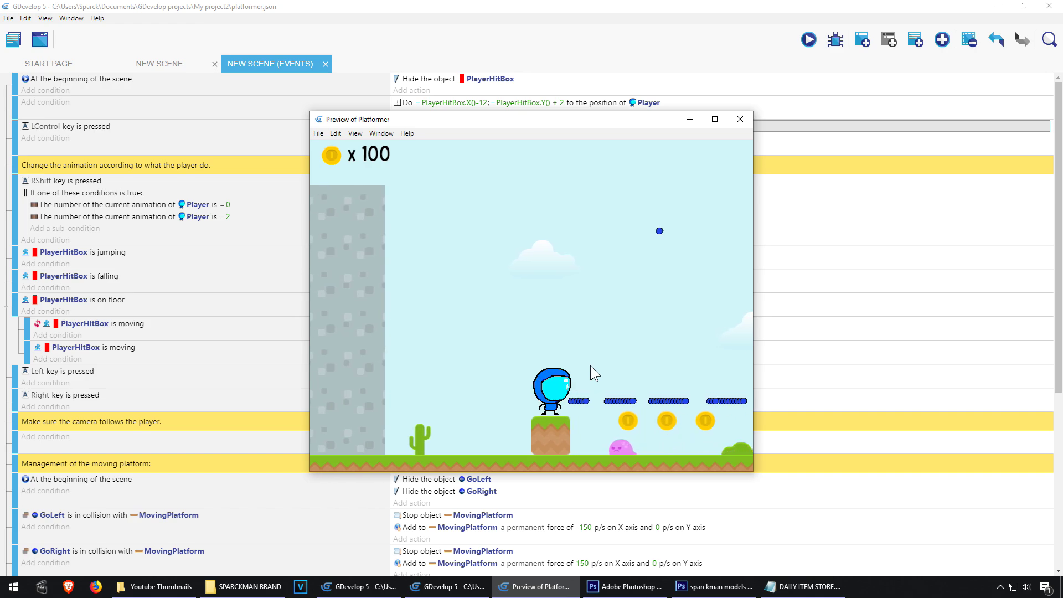
key(ctrl)
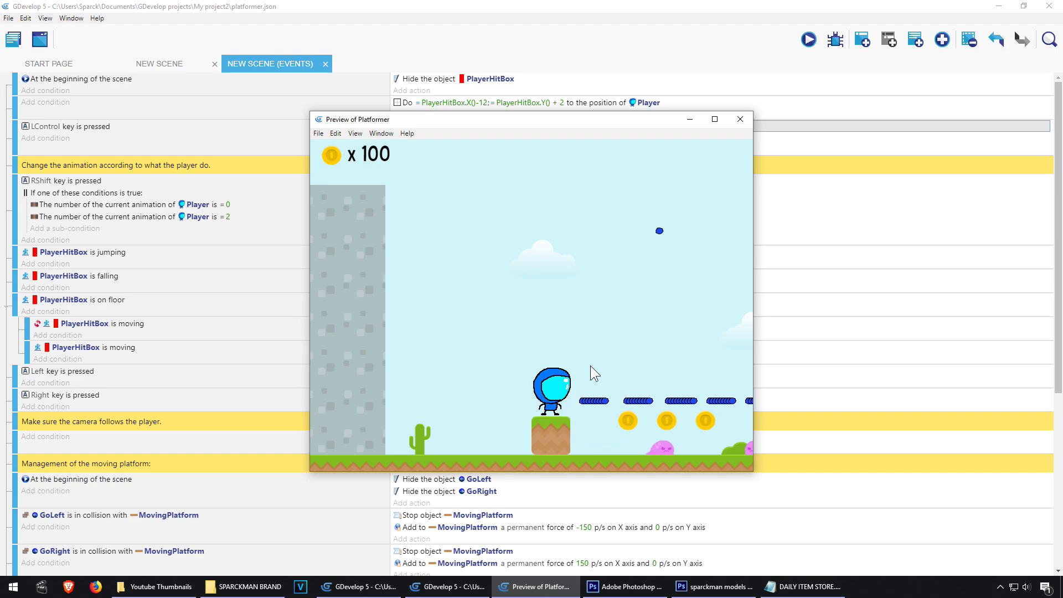
key(alt+F4)
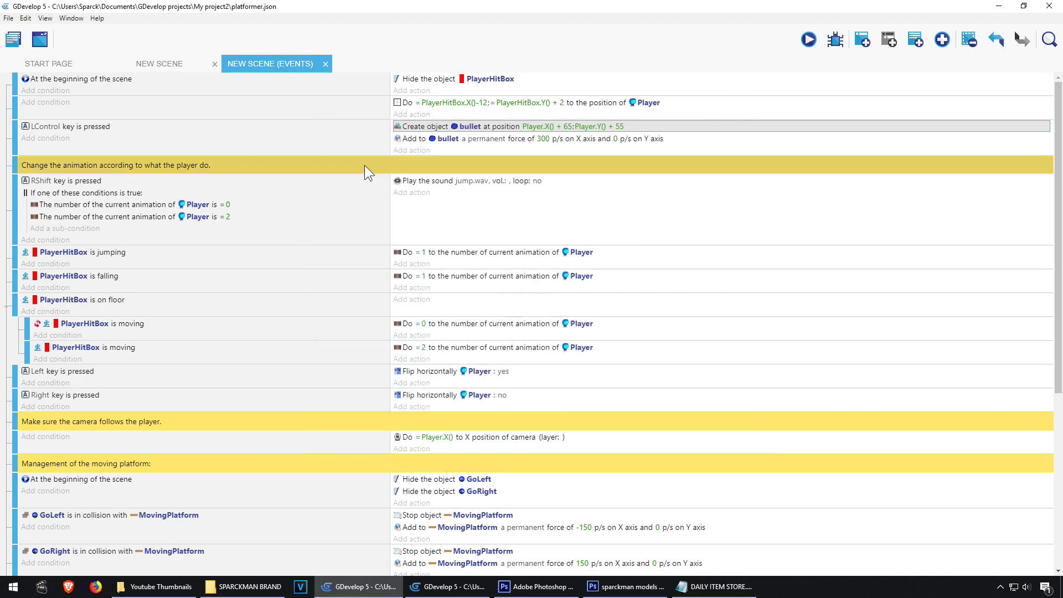
Insert a new event below the LControl firing event with a Key pressed condition, typing 'righ' for the key.
click(298, 146)
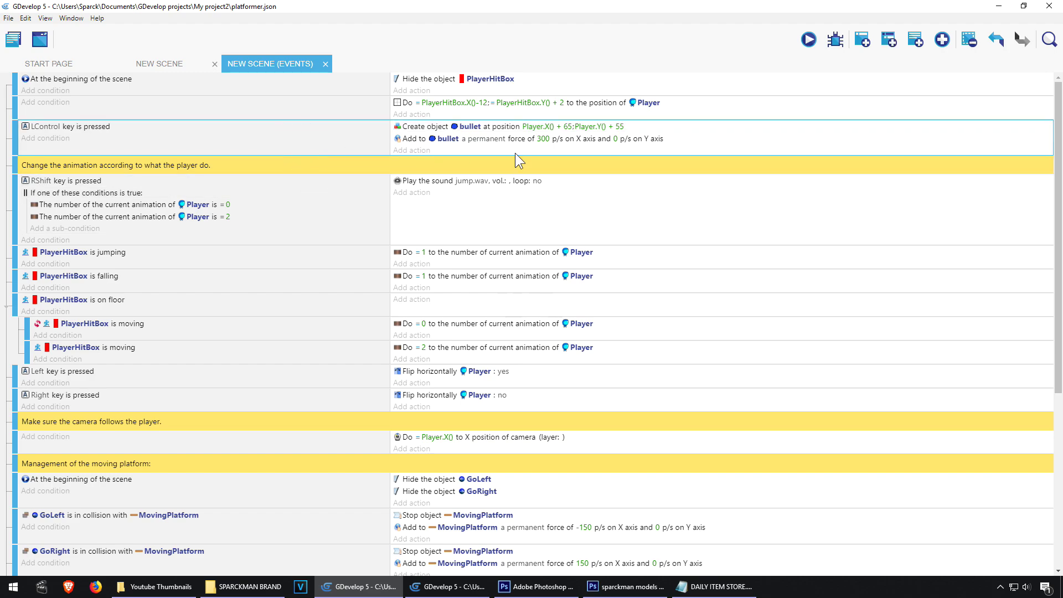
click(861, 41)
click(39, 162)
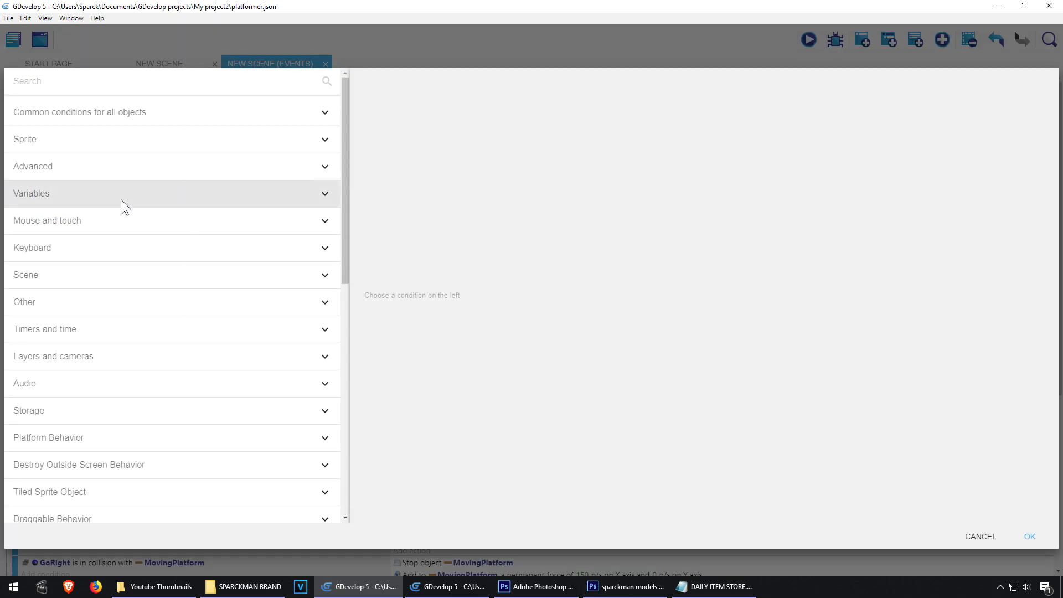
click(89, 253)
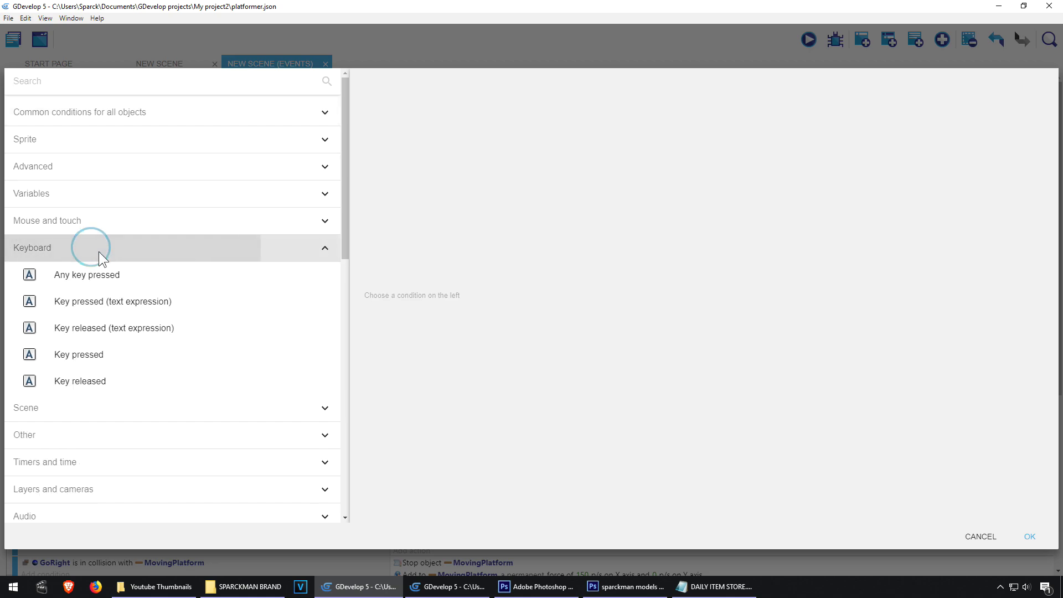
click(137, 362)
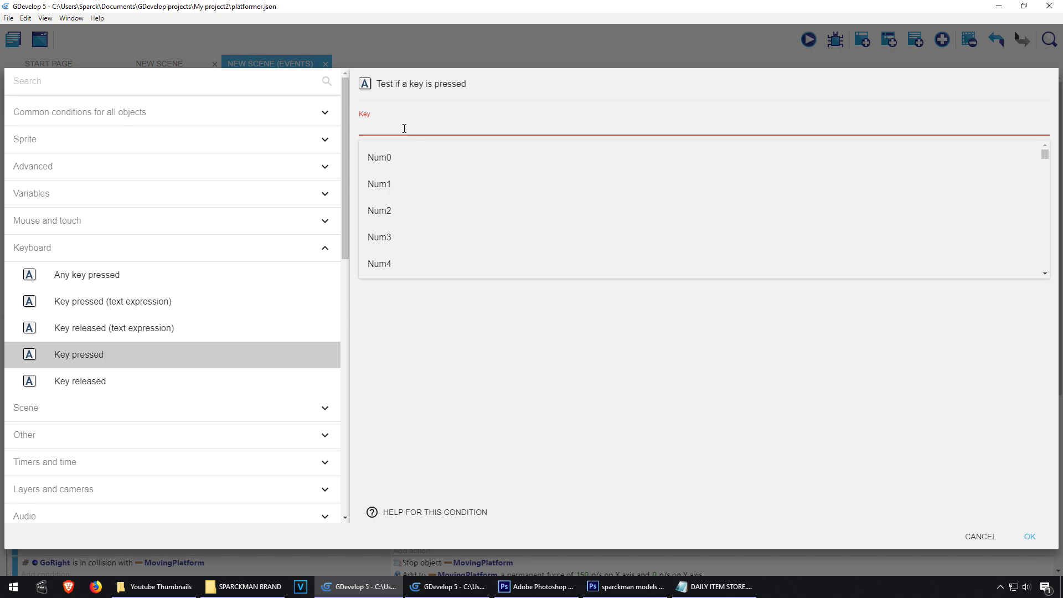
text(ri)
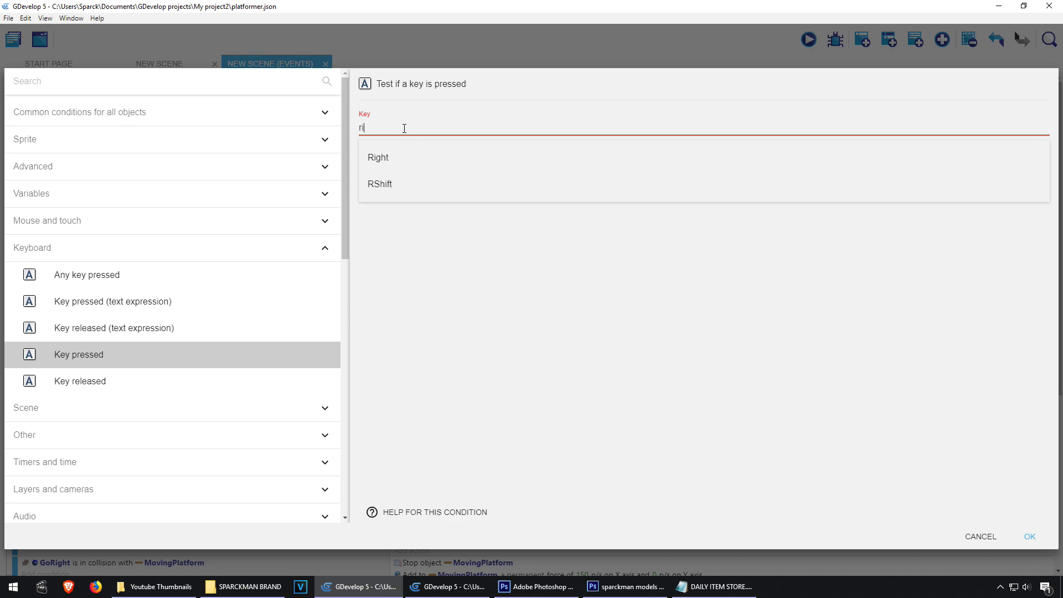
text(gh)
Confirm Right as the tested key and add a scene variable action on hh.
click(395, 161)
key(Return)
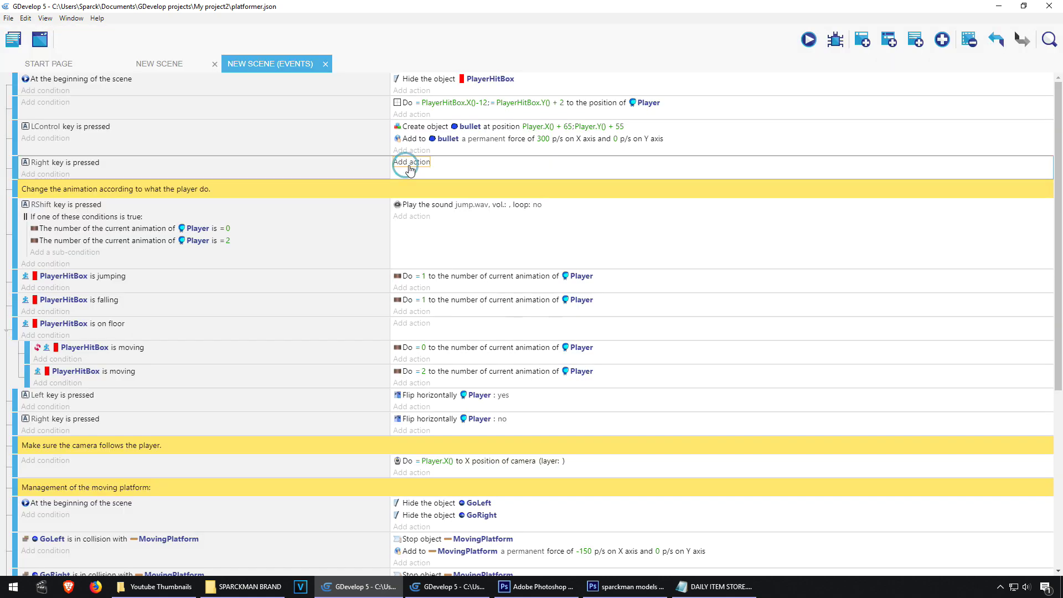
click(407, 163)
click(159, 166)
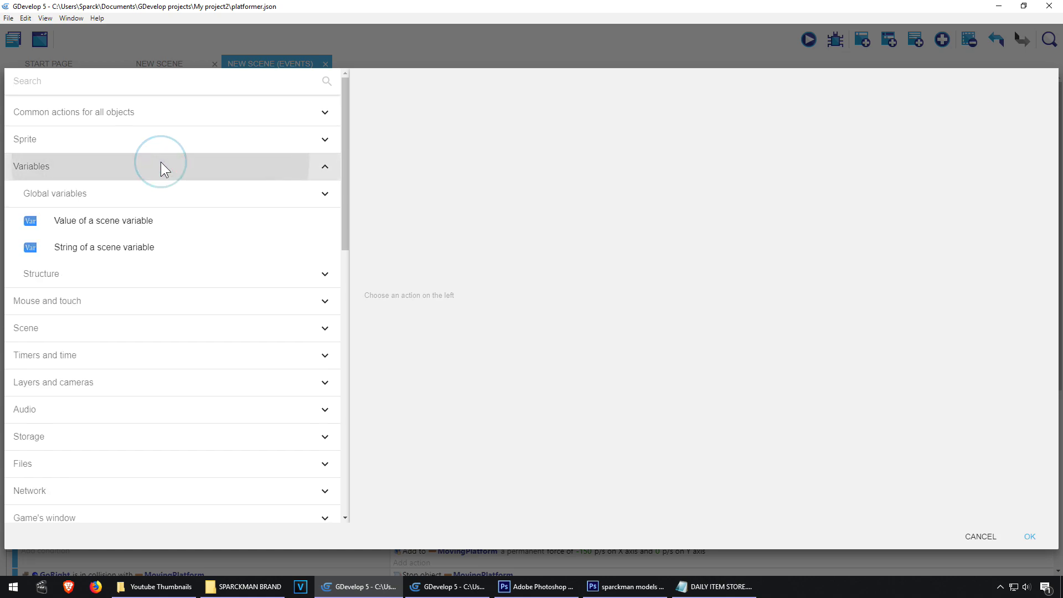
click(167, 228)
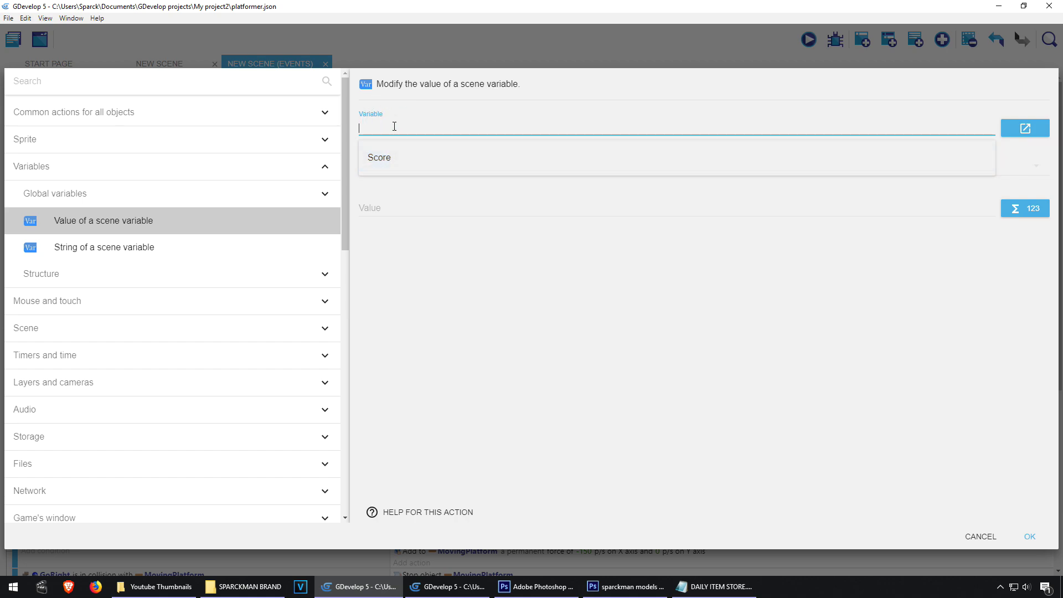
text(hh)
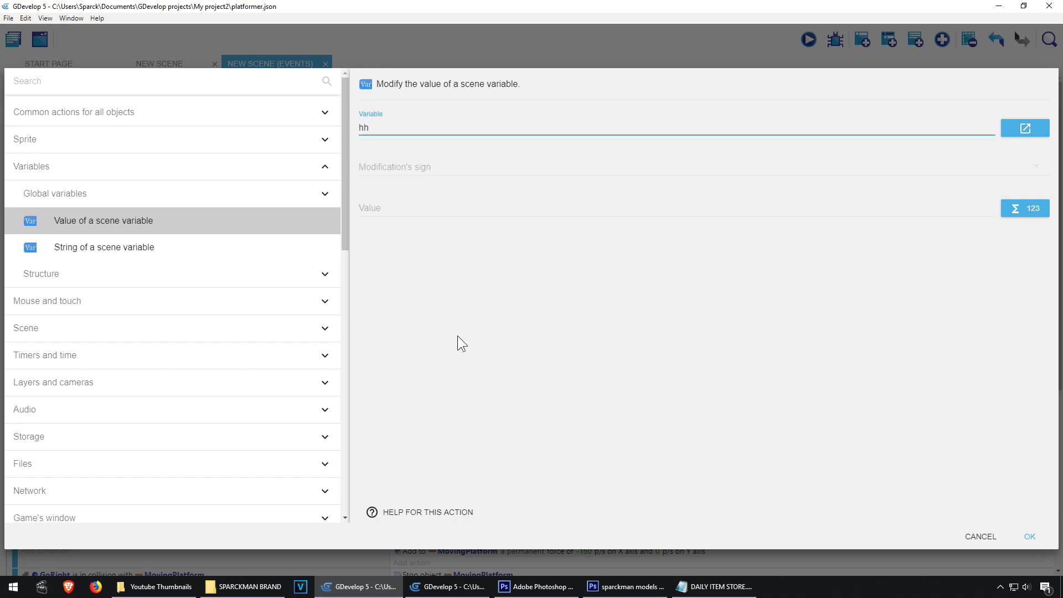
click(458, 337)
Make the action set hh to 0, then duplicate the Right key event.
click(426, 168)
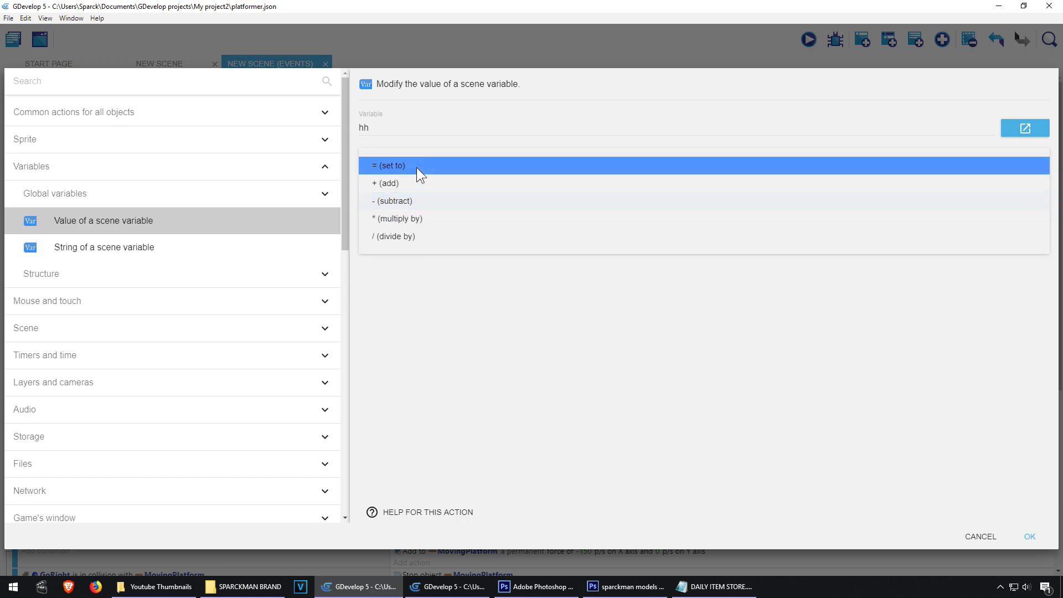
click(416, 168)
click(411, 206)
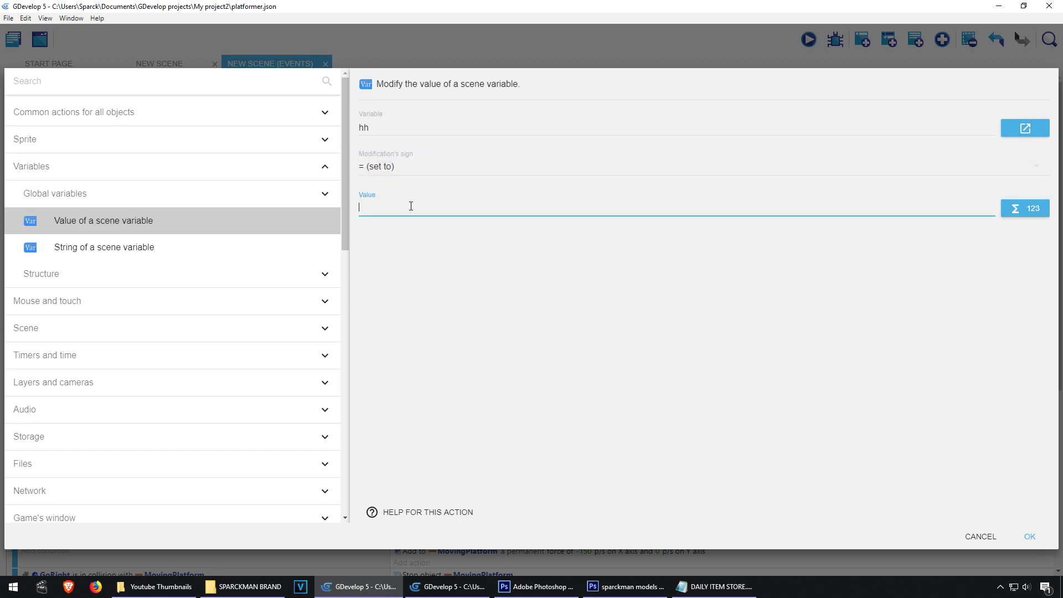
text(0)
click(485, 372)
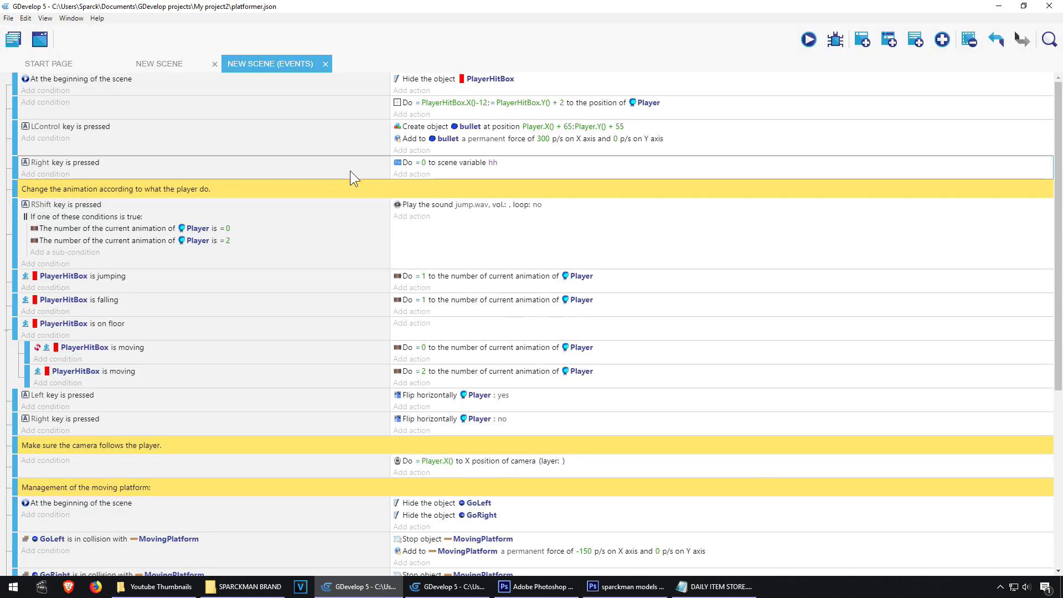
key(ctrl+c)
key(ctrl+v)
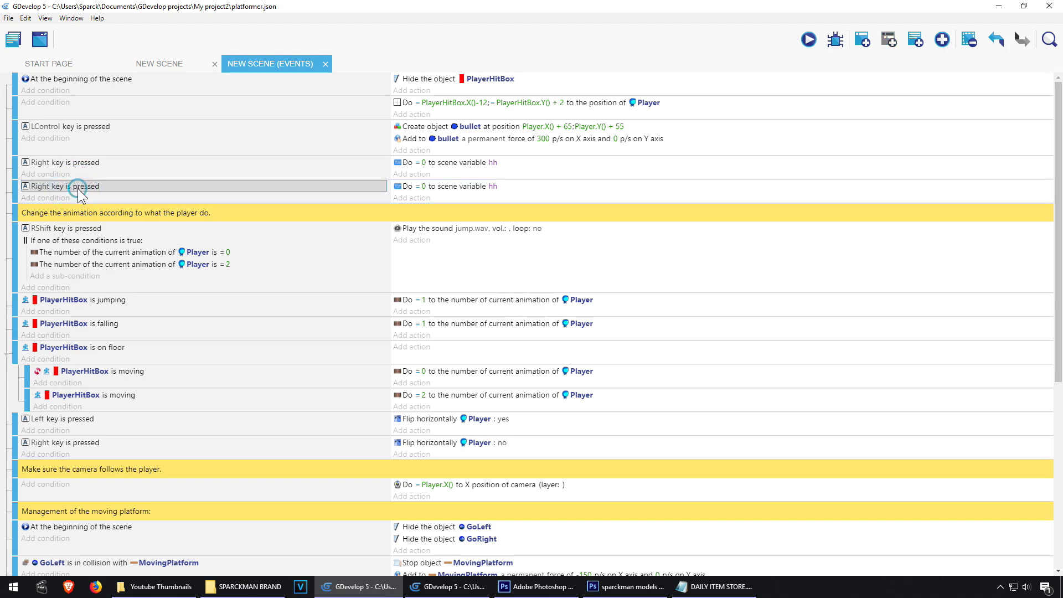
Change the duplicate event's key condition from Right to Left.
click(77, 188)
double_click(379, 128)
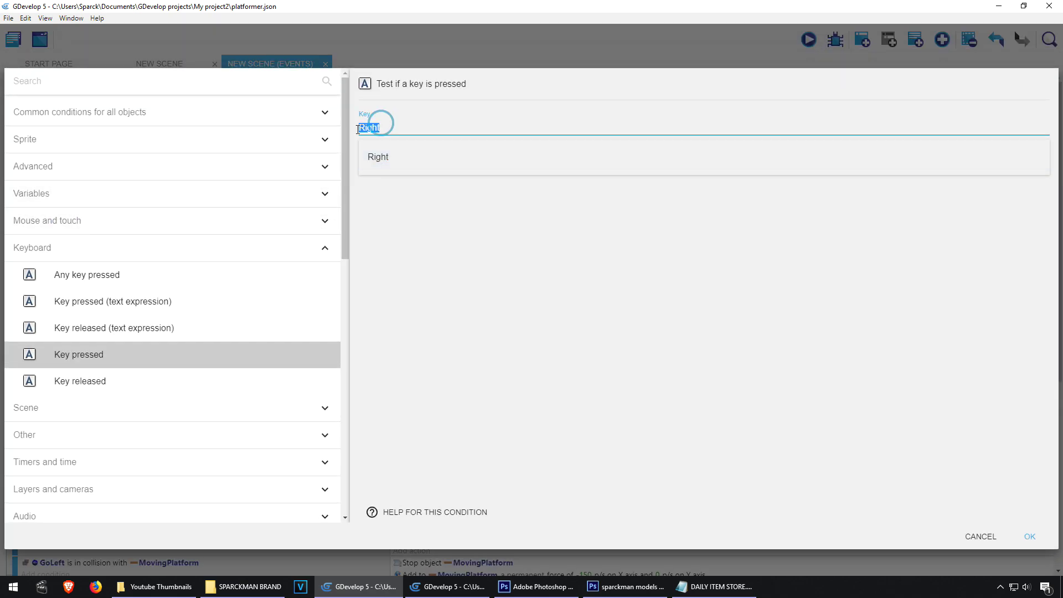
text(le)
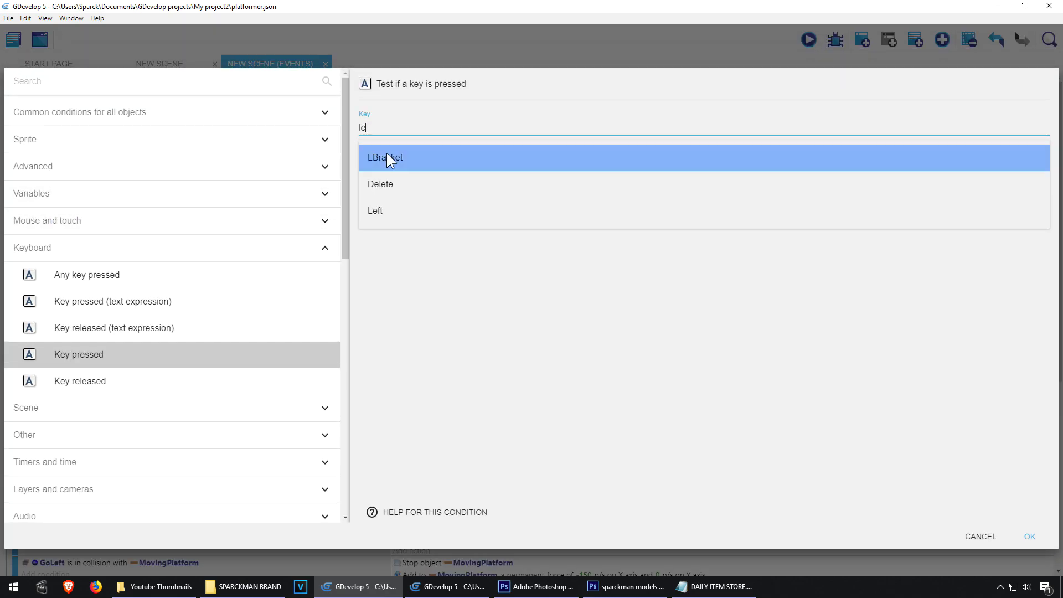
click(413, 210)
click(480, 333)
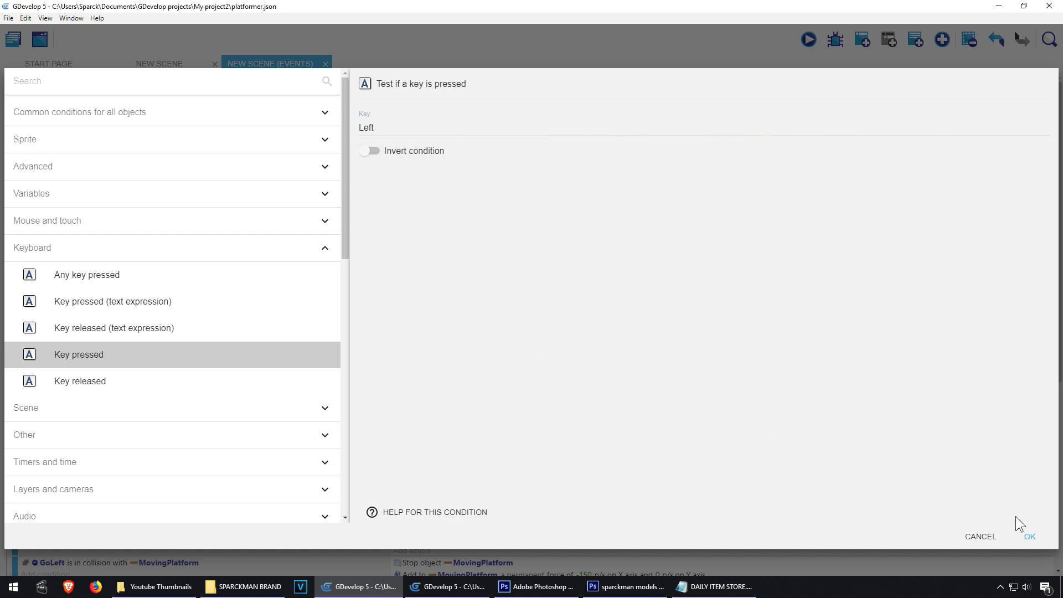
click(1024, 542)
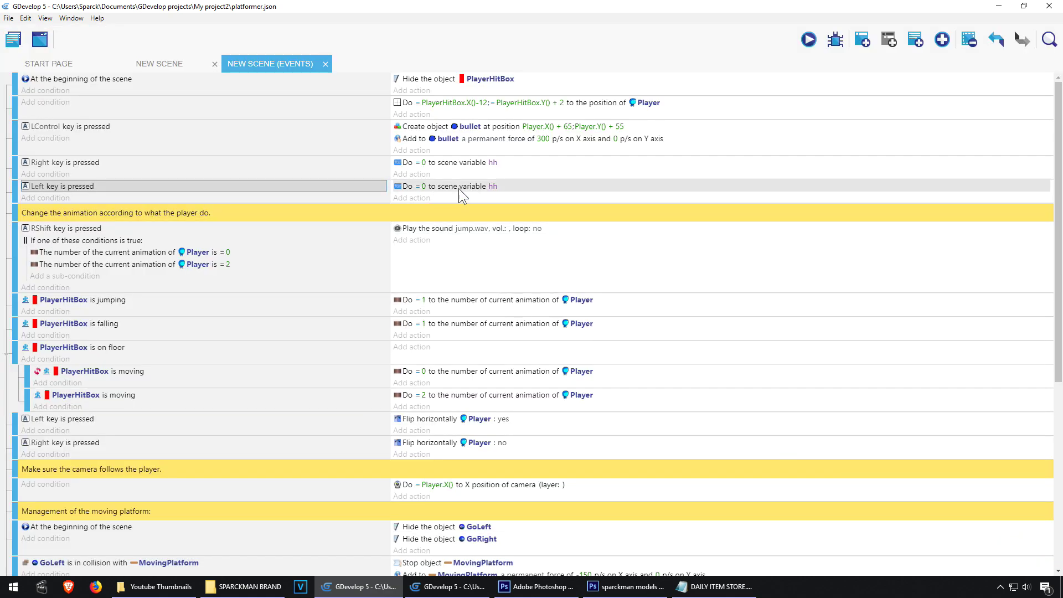
Change the value the Left event assigns to hh from 0 to 1.
click(423, 186)
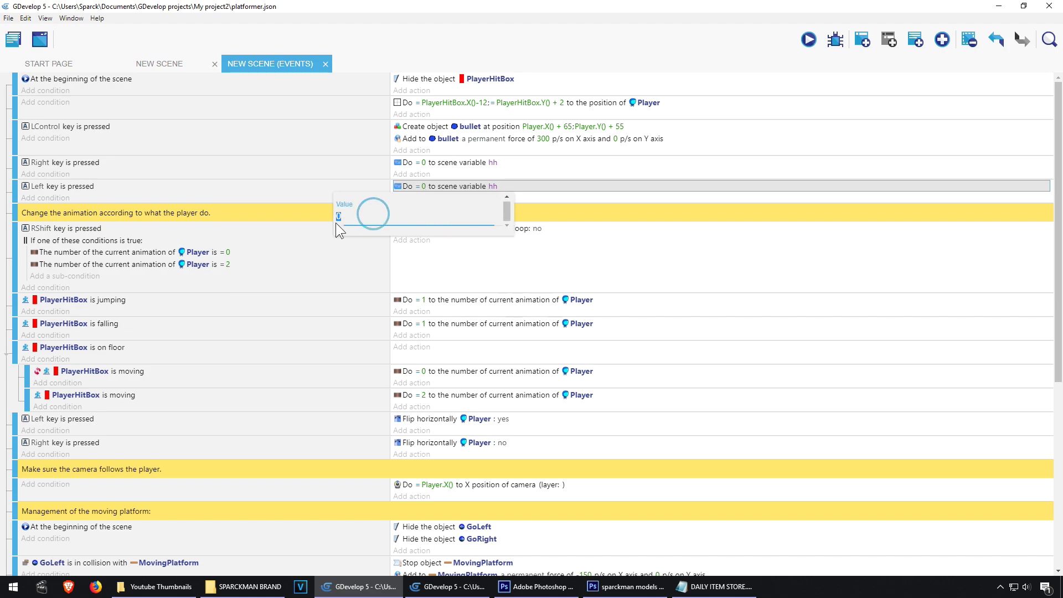
text(1)
click(596, 195)
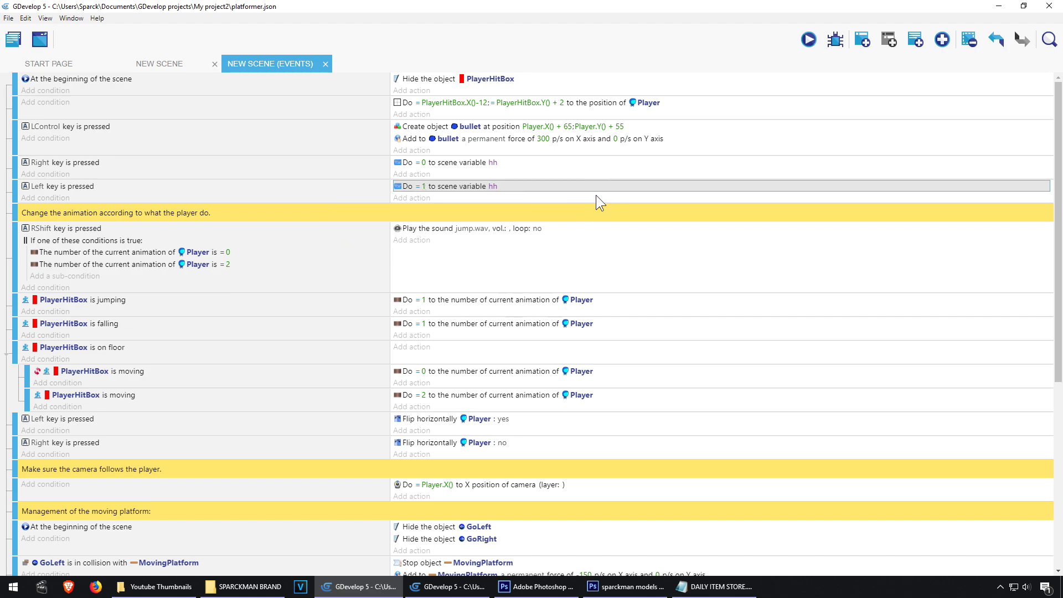
click(231, 166)
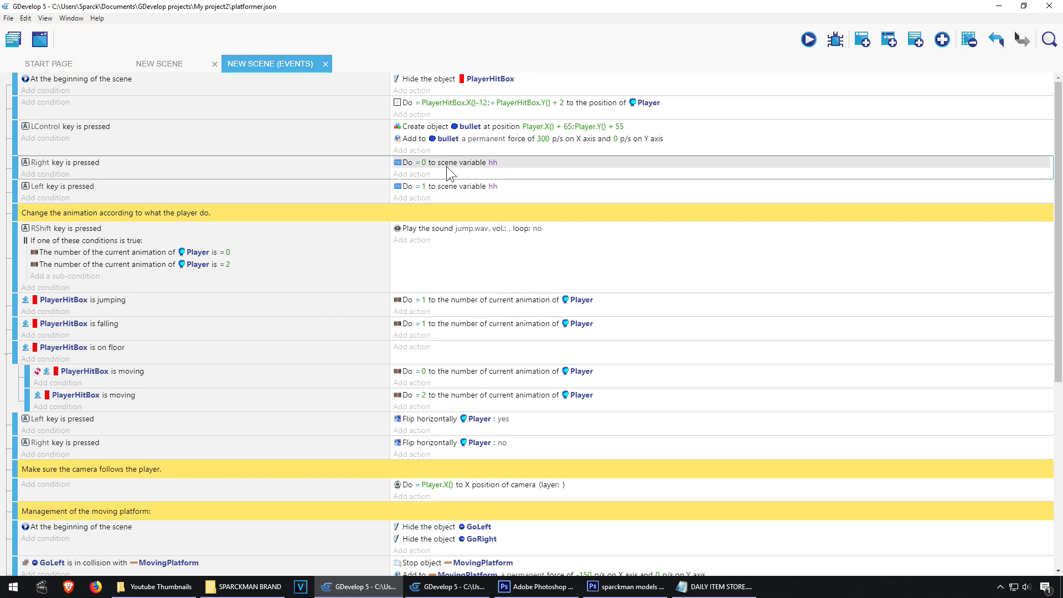
Add a scene variable hh = 0 condition to the LControl firing event and test it in a preview.
click(60, 138)
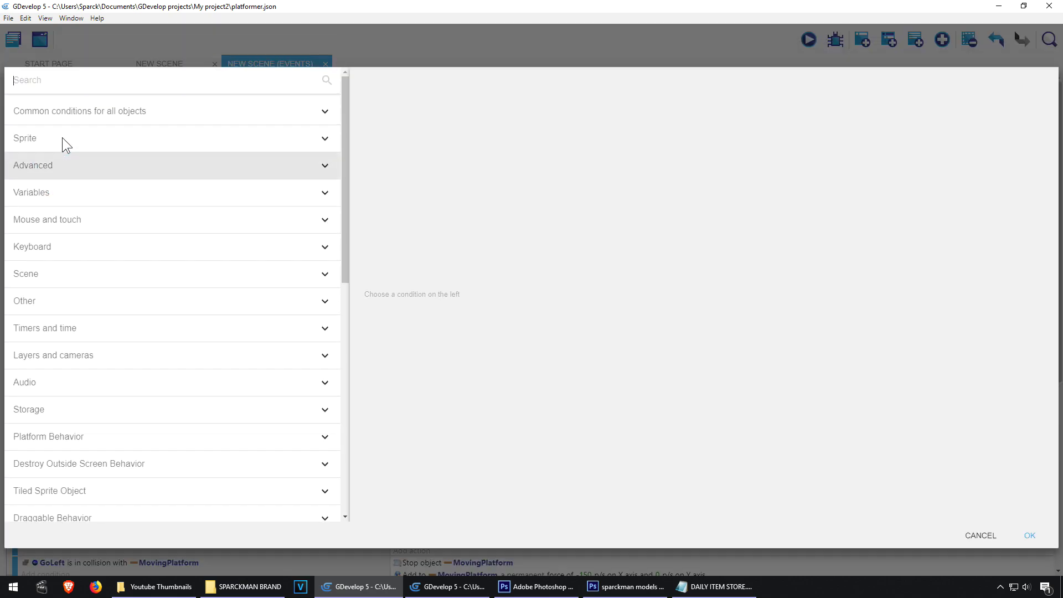
click(88, 197)
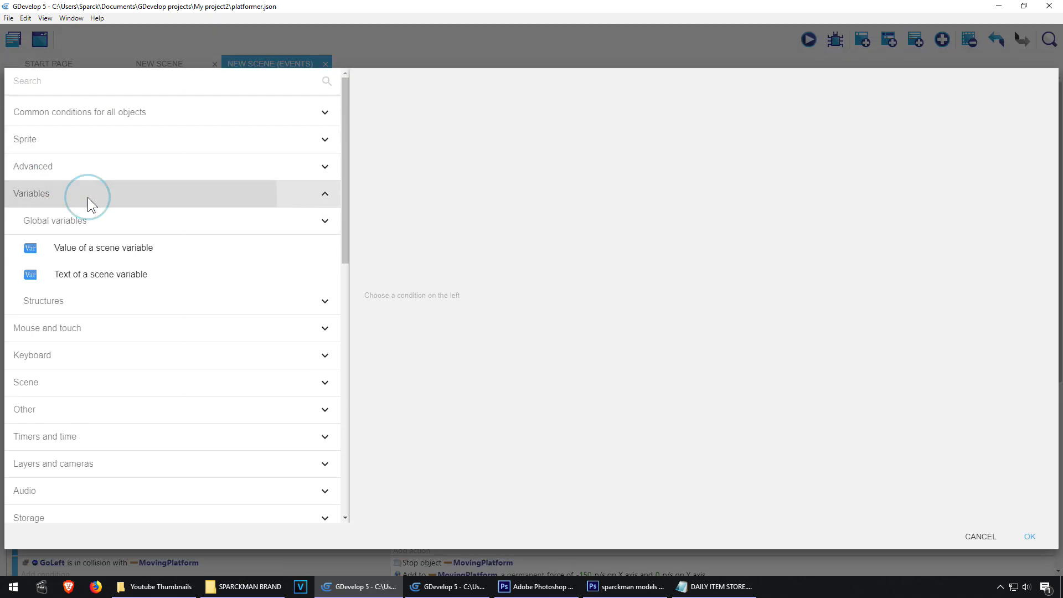
click(136, 252)
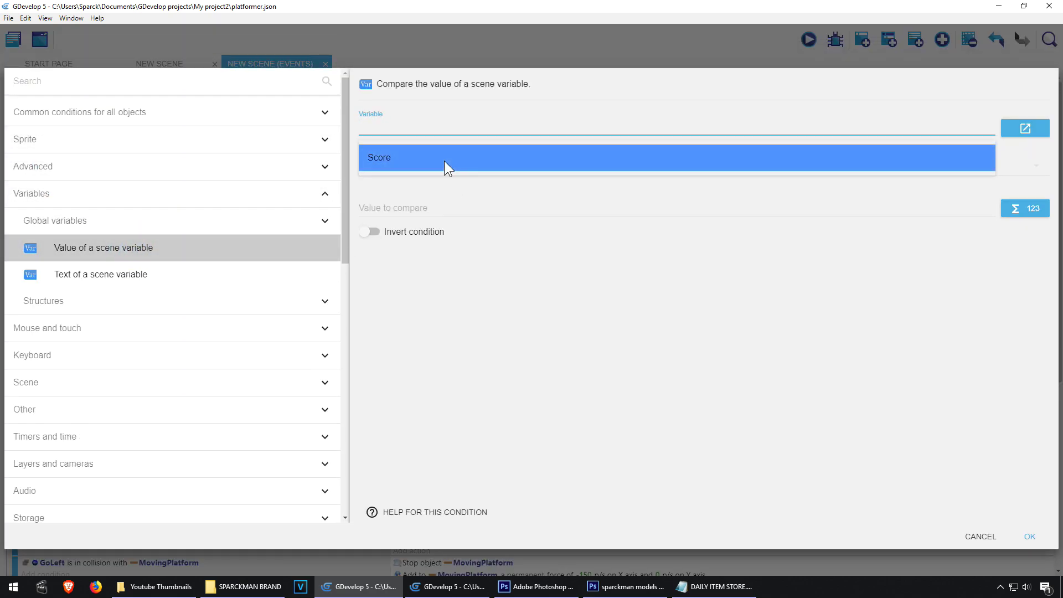
text(hh)
click(465, 346)
click(403, 169)
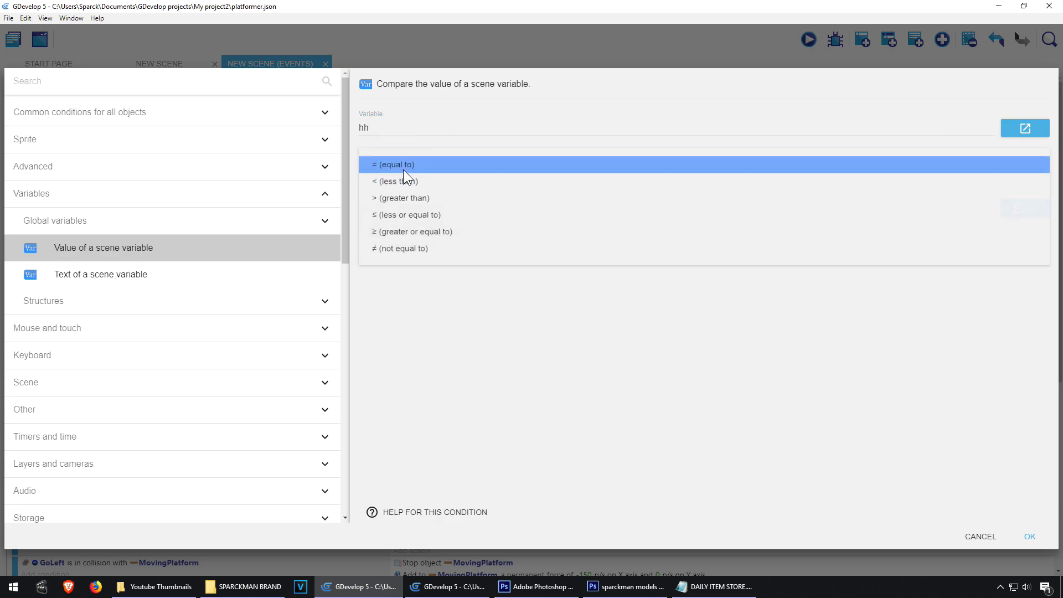
click(408, 166)
click(417, 208)
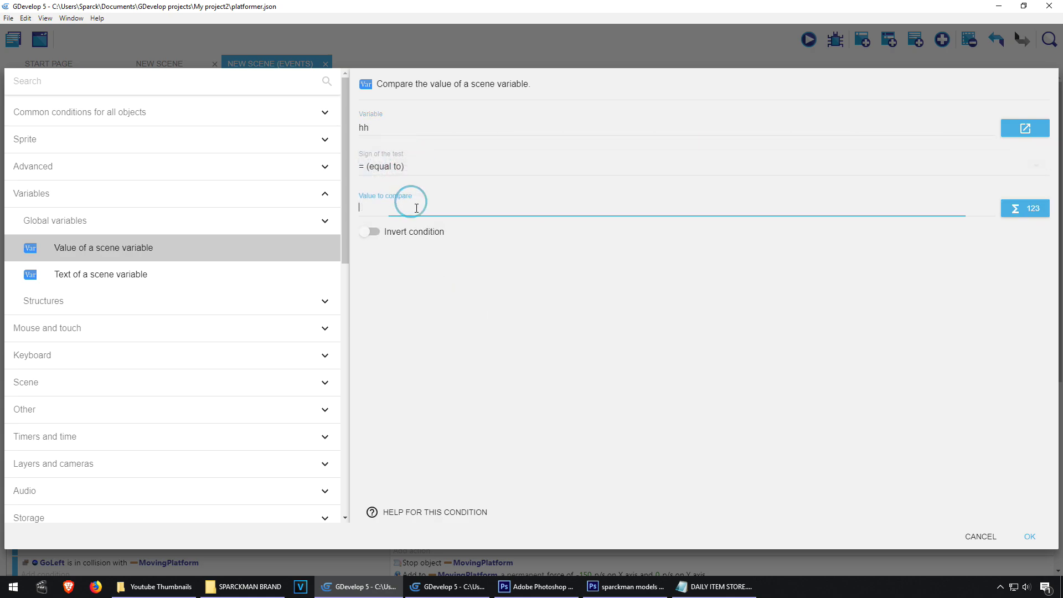
text(0)
click(502, 342)
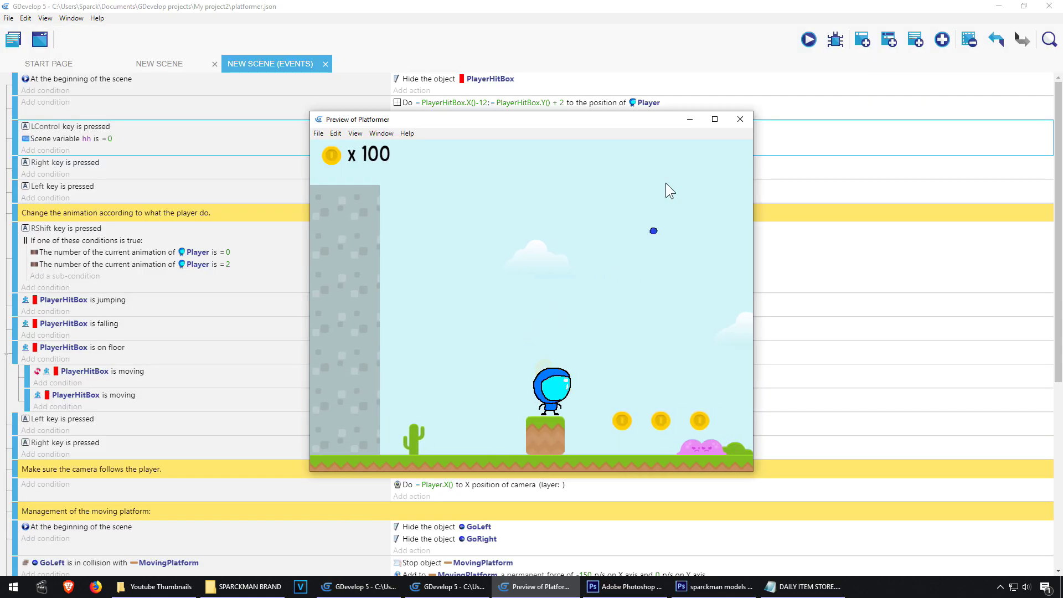
key(Left)
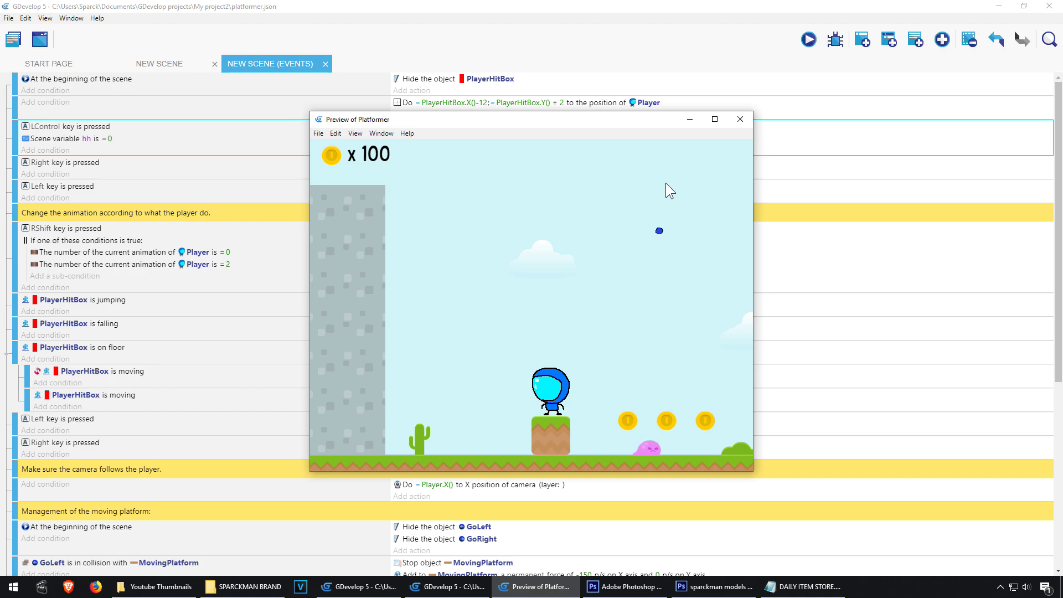
click(740, 119)
Duplicate the LControl firing event and change the copy's hh comparison value to 1.
key(ctrl+c)
key(ctrl+v)
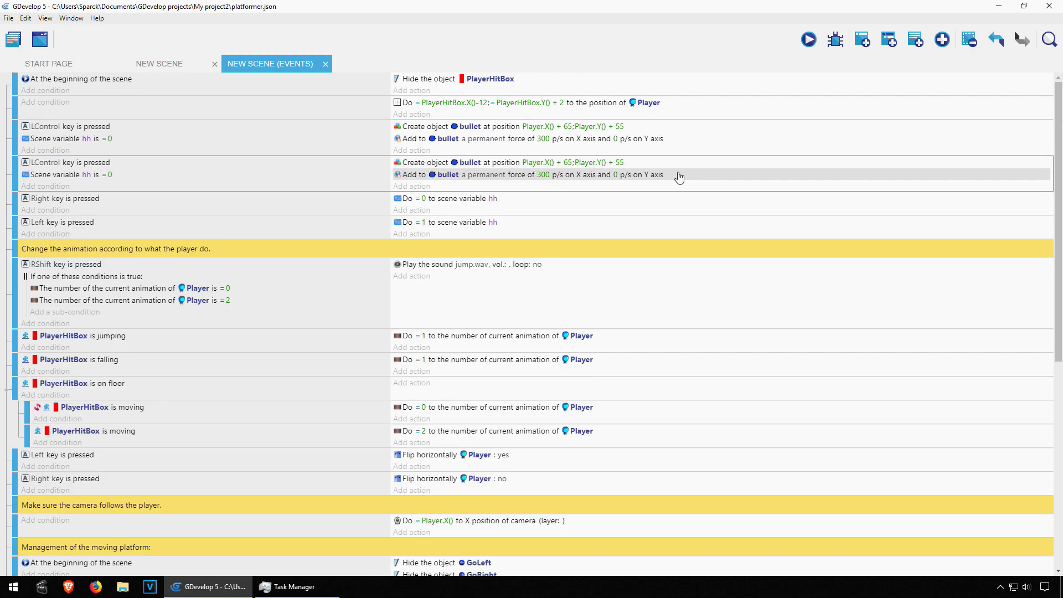
click(111, 174)
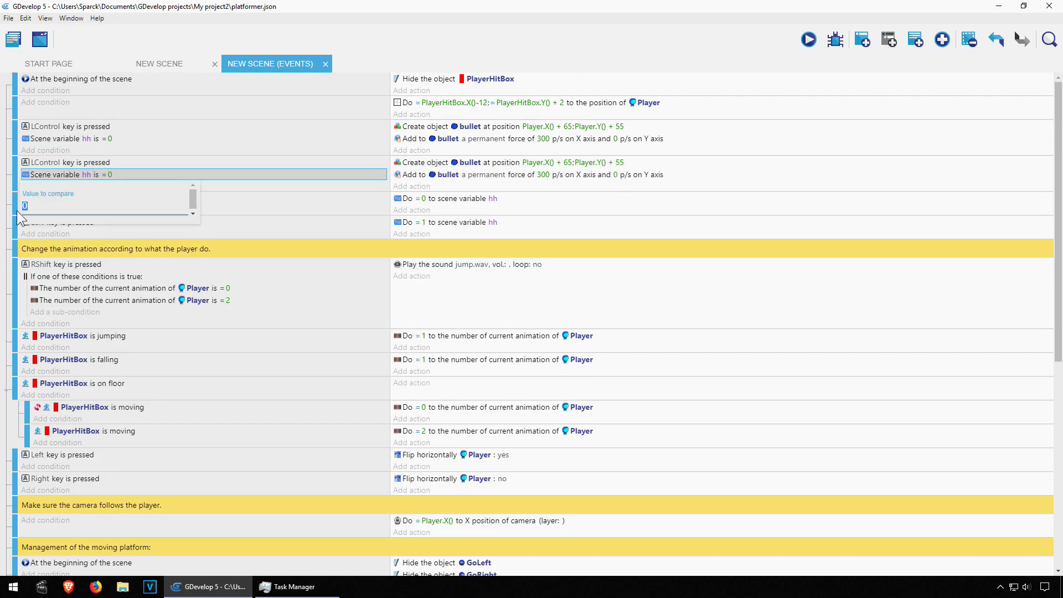
text(11)
click(269, 197)
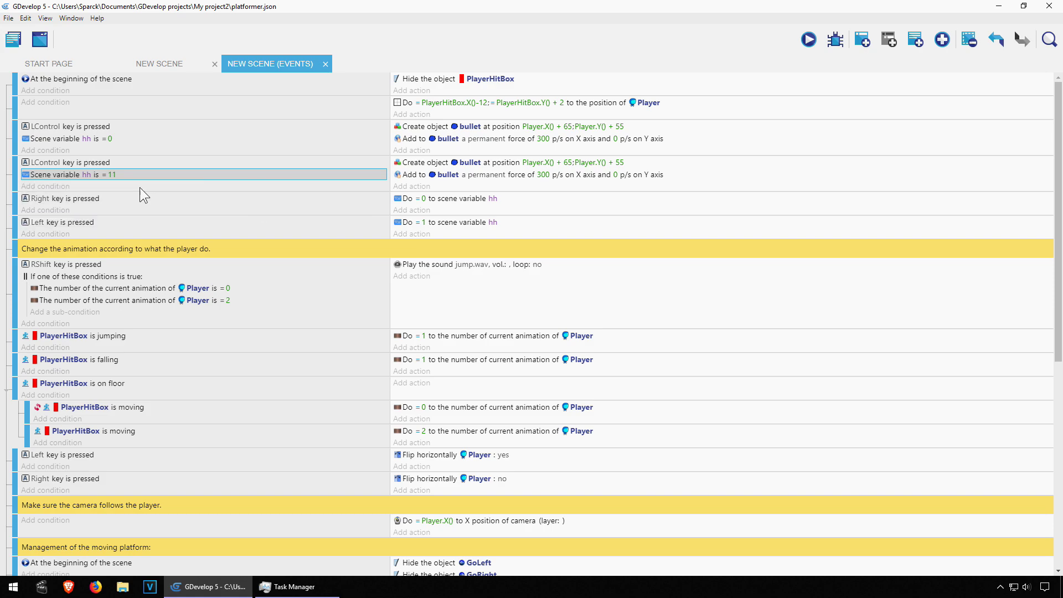
double_click(88, 163)
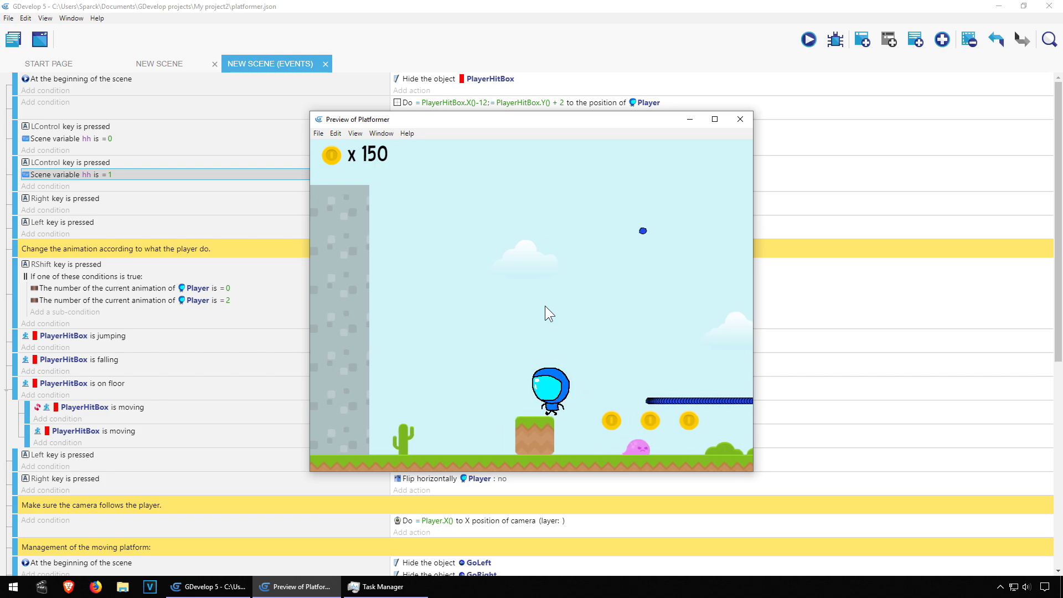
click(742, 118)
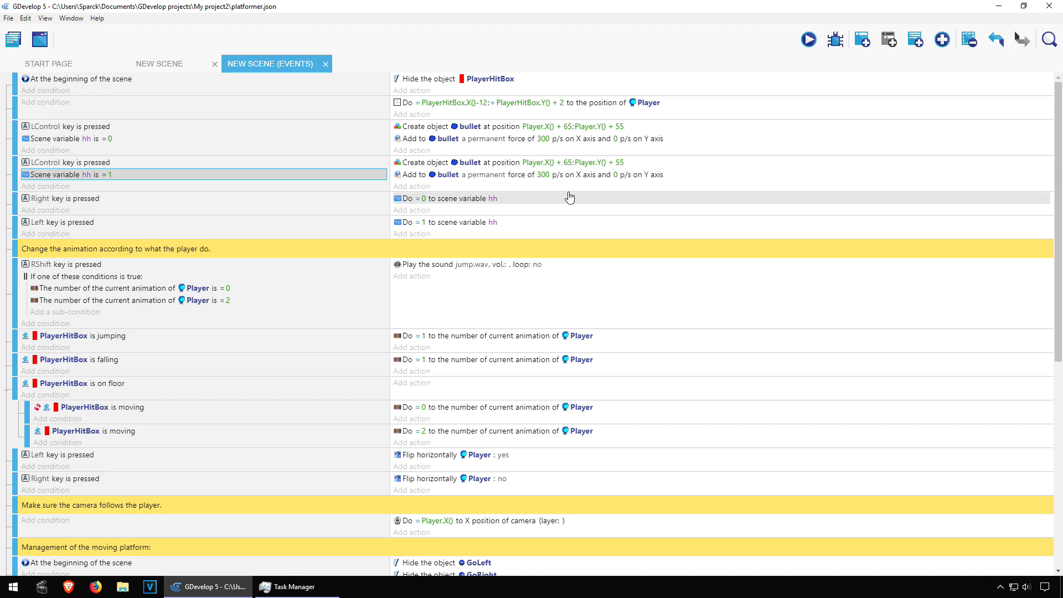
Change the duplicate's bullet permanent force X to -300 so bullets fly left.
double_click(591, 183)
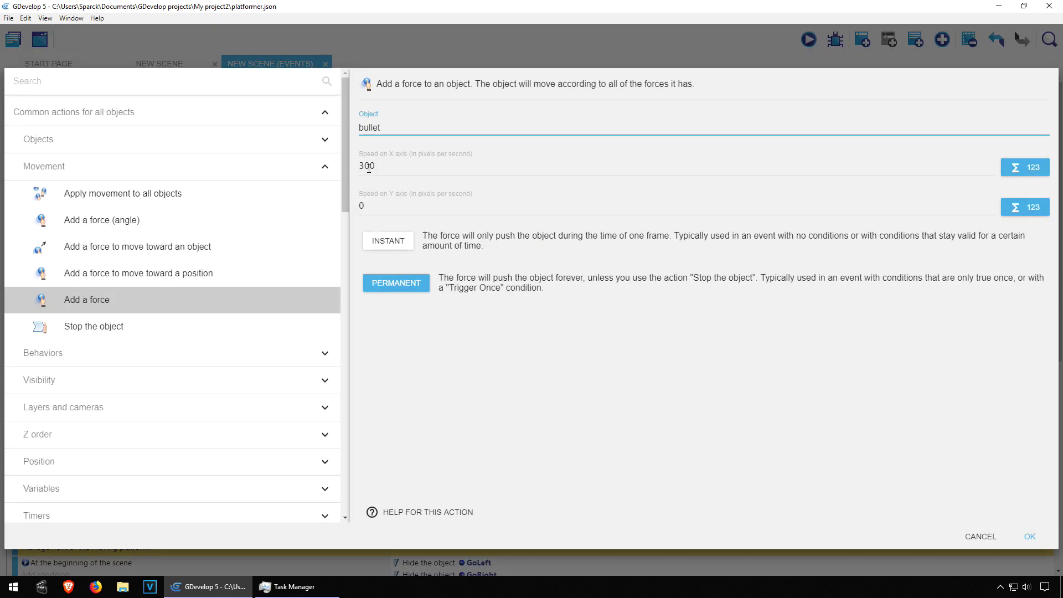
click(362, 165)
text(-)
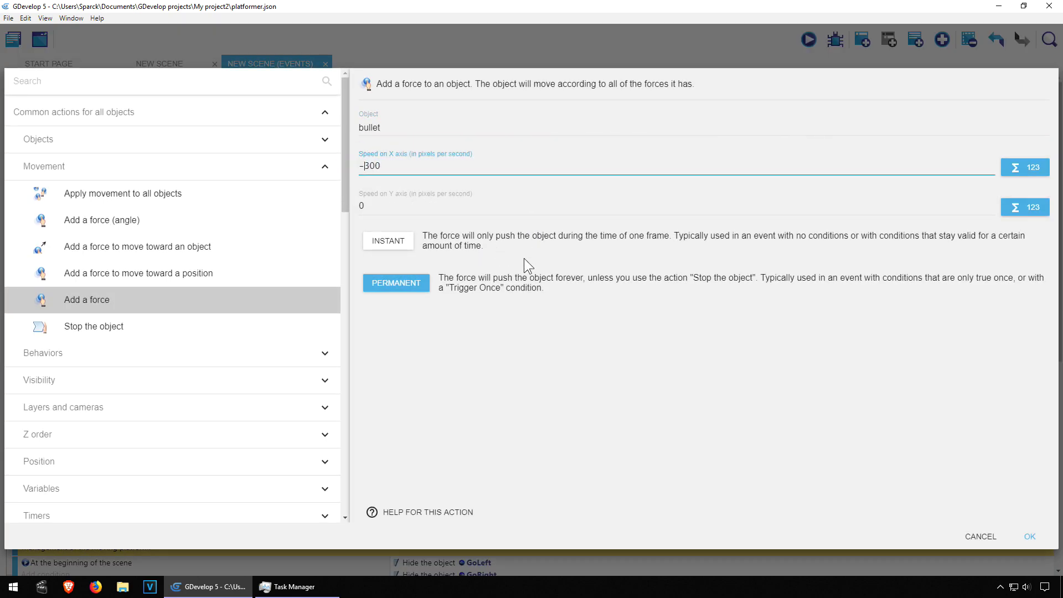
click(1030, 537)
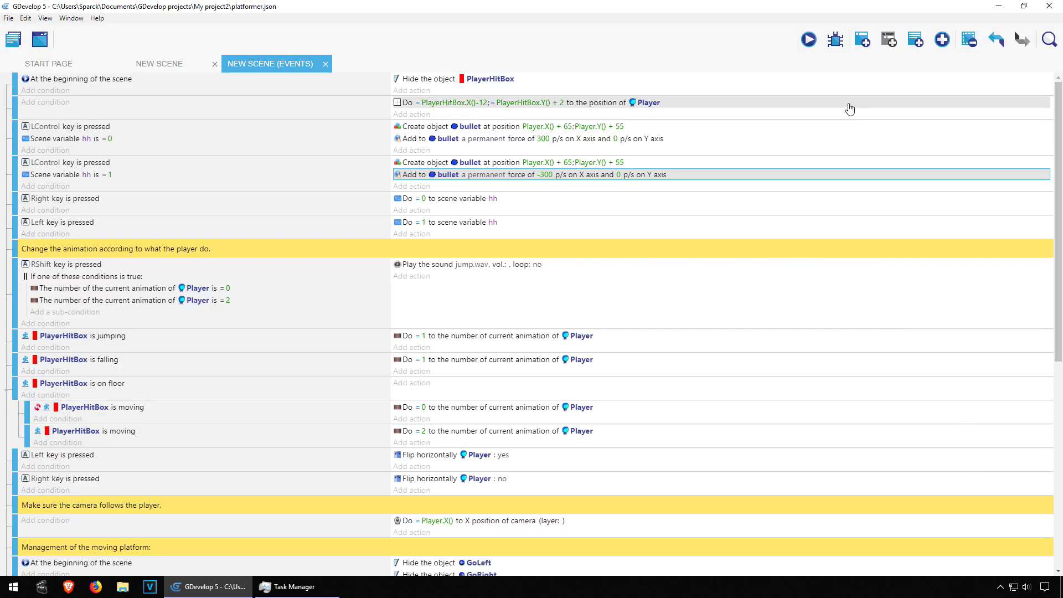
Preview the game, moving right then turning left to fire, and close it.
click(808, 40)
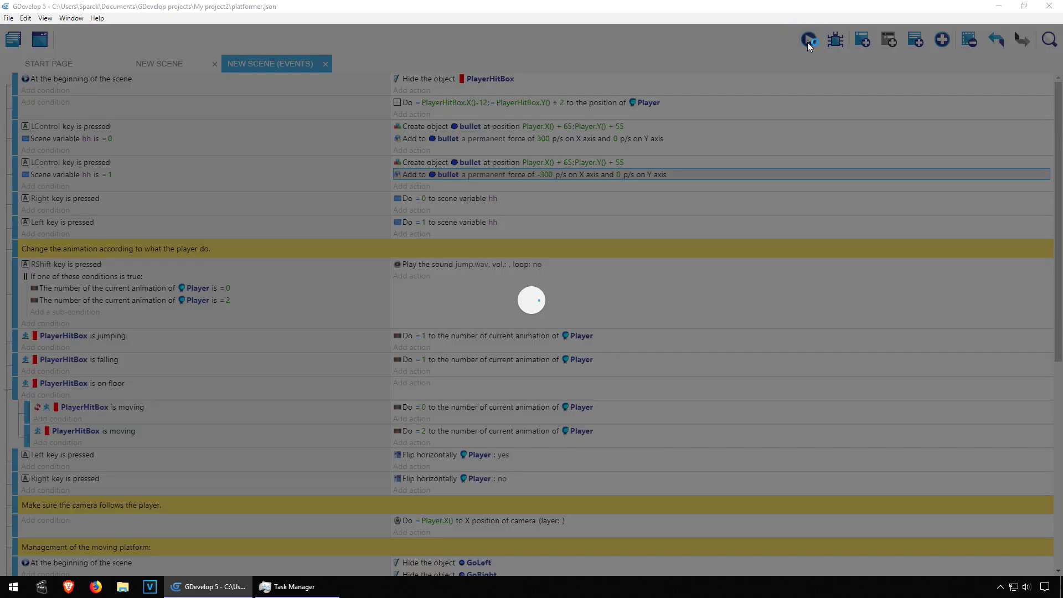
key(Right)
key(Up)
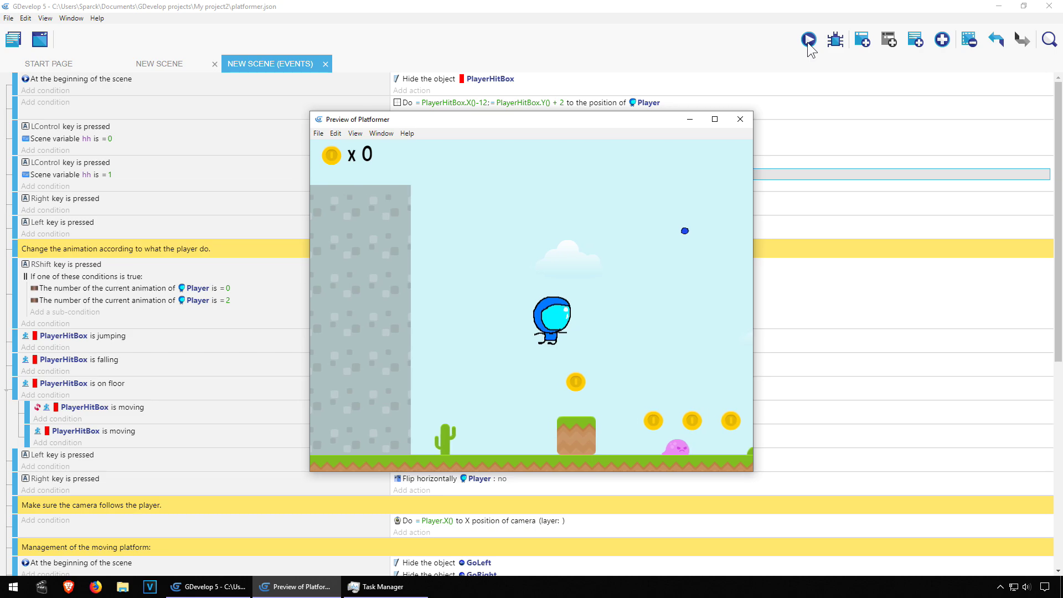
key(Left)
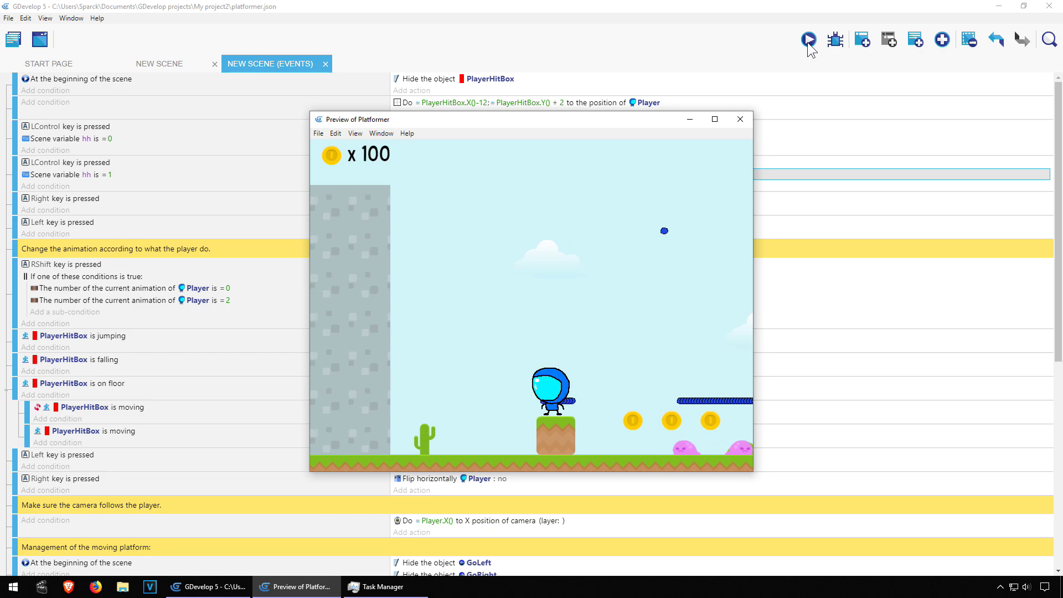
key(Shift_R)
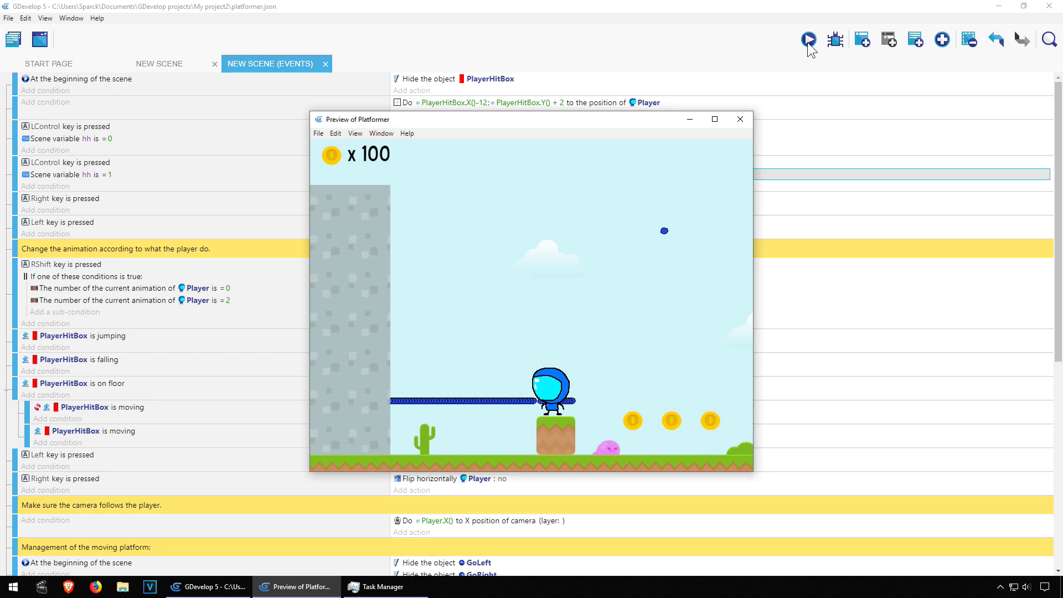
click(741, 119)
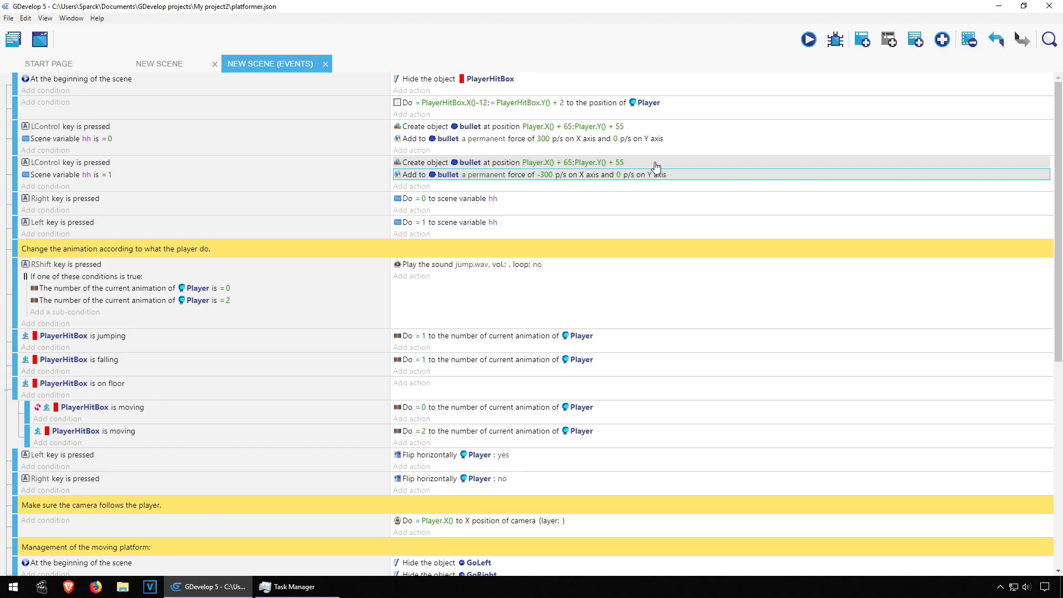
Change the left-facing bullet's X position from plus to minus offset and test it.
double_click(657, 166)
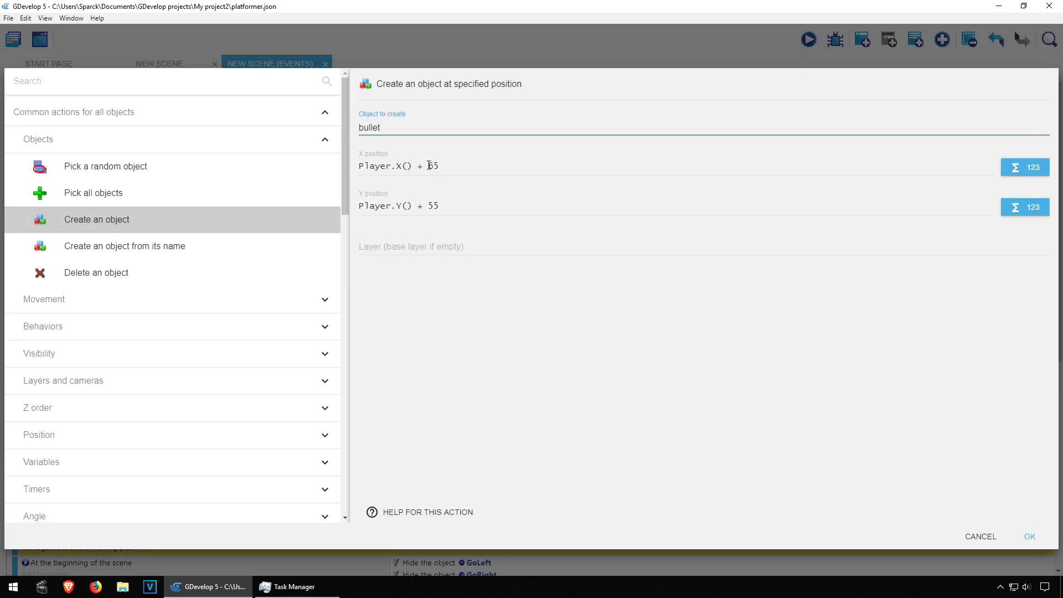
double_click(419, 166)
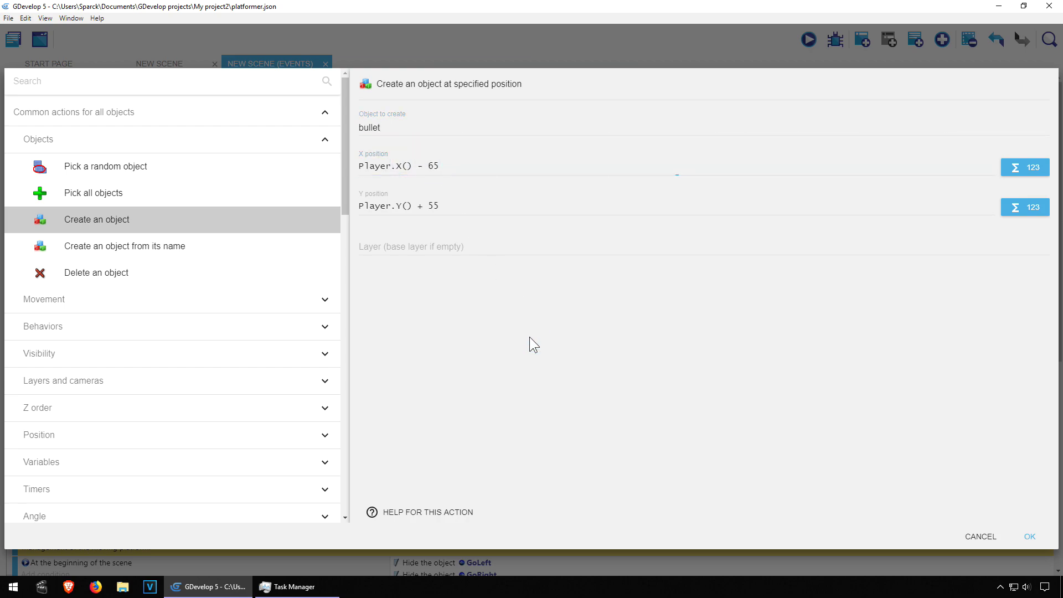
key(Return)
click(810, 41)
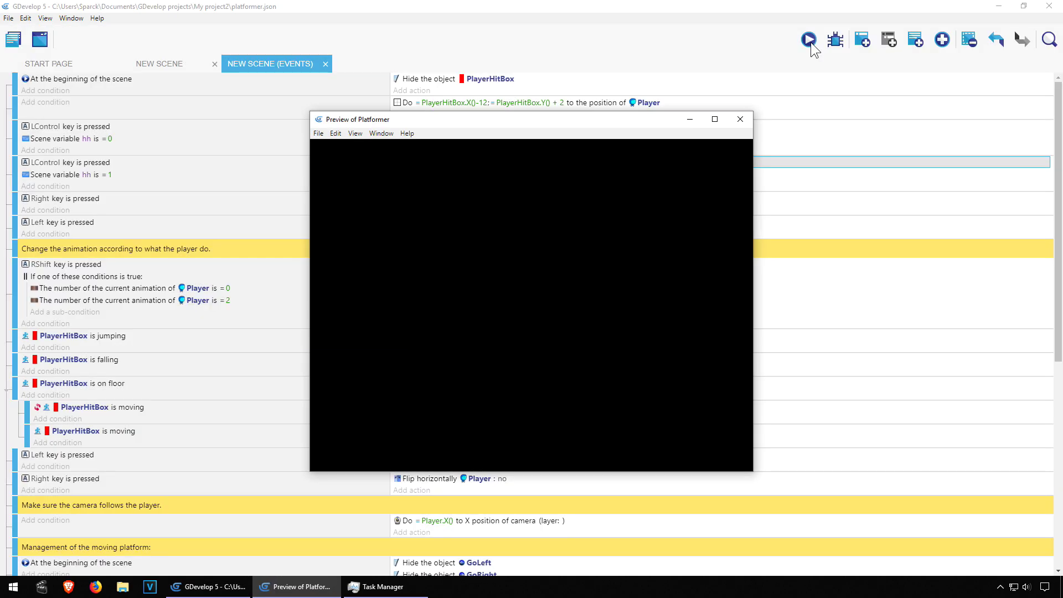
key(Right)
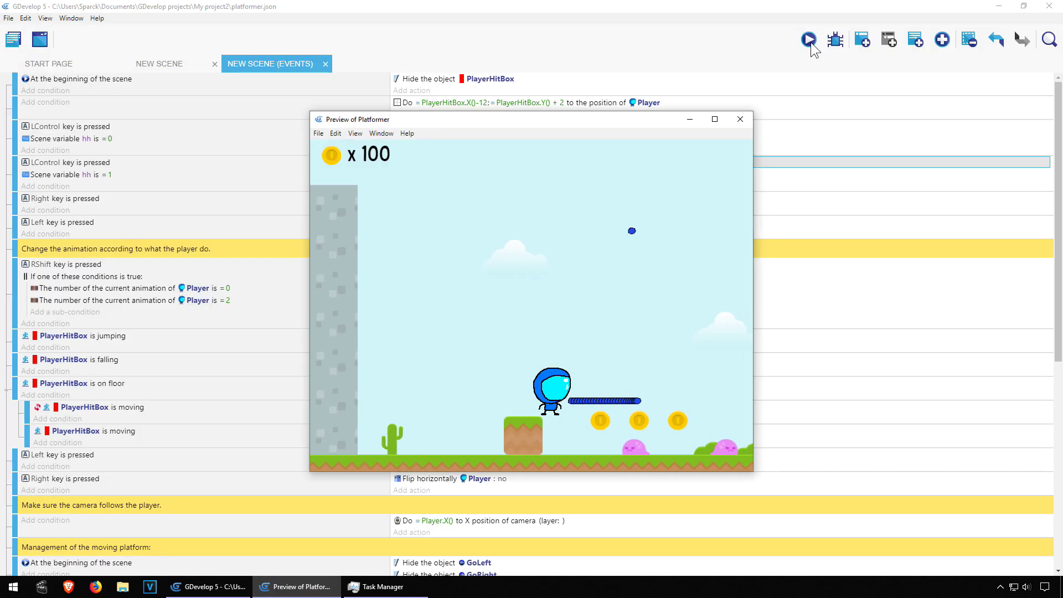
click(740, 119)
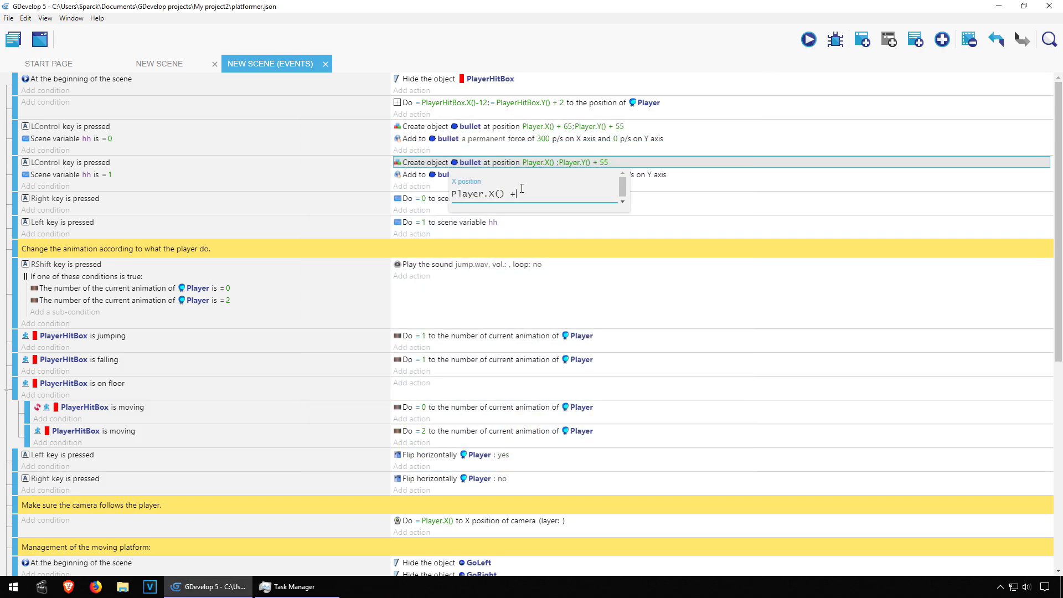
Set the bullet X to Player.X() - 10 and test shooting both ways in a preview.
key(BackSpace)
text(- 10)
click(808, 39)
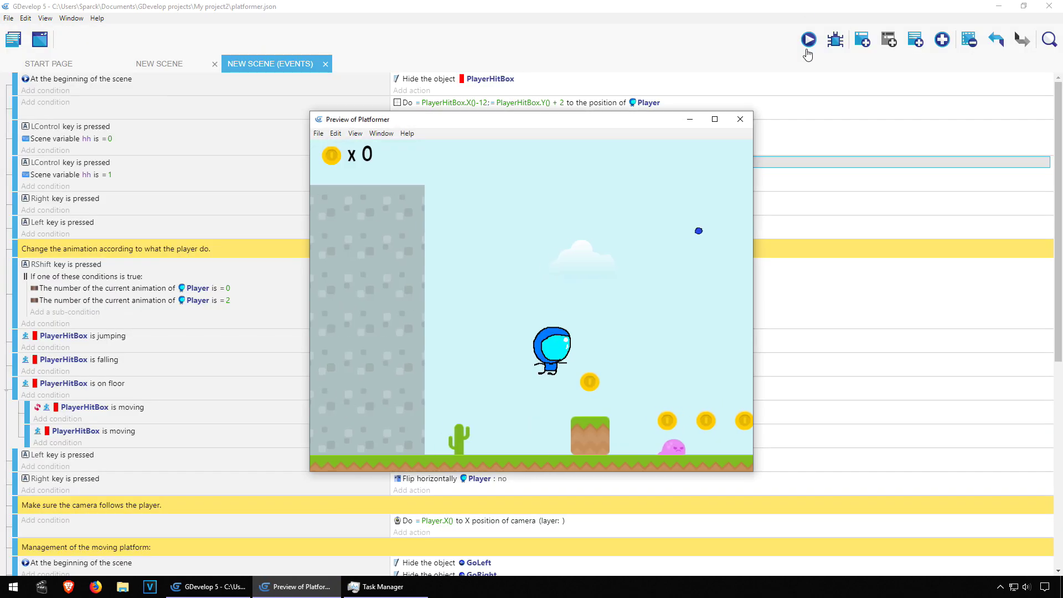
key(Right)
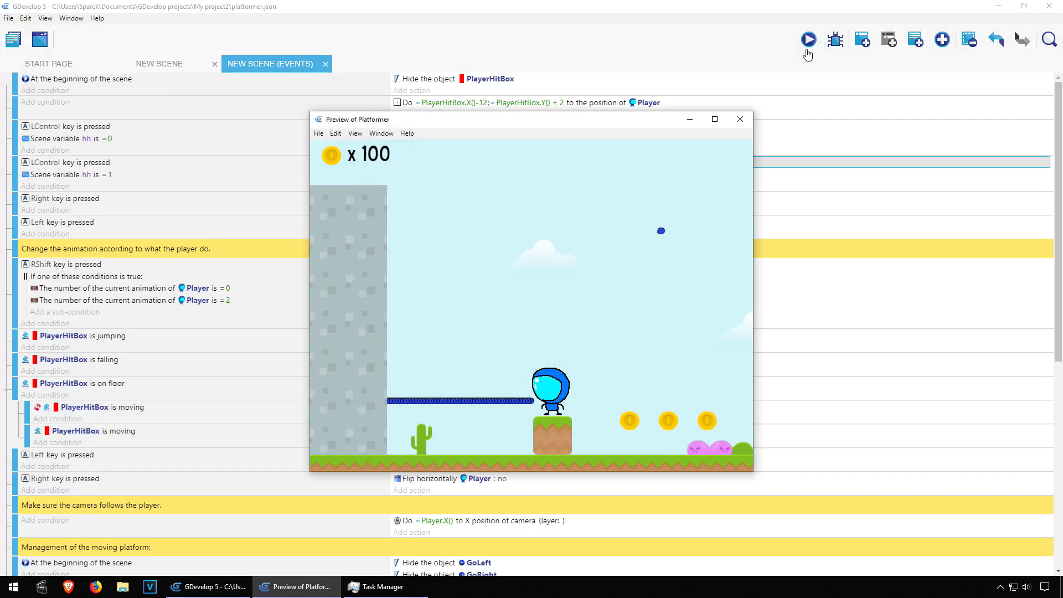
key(ctrl)
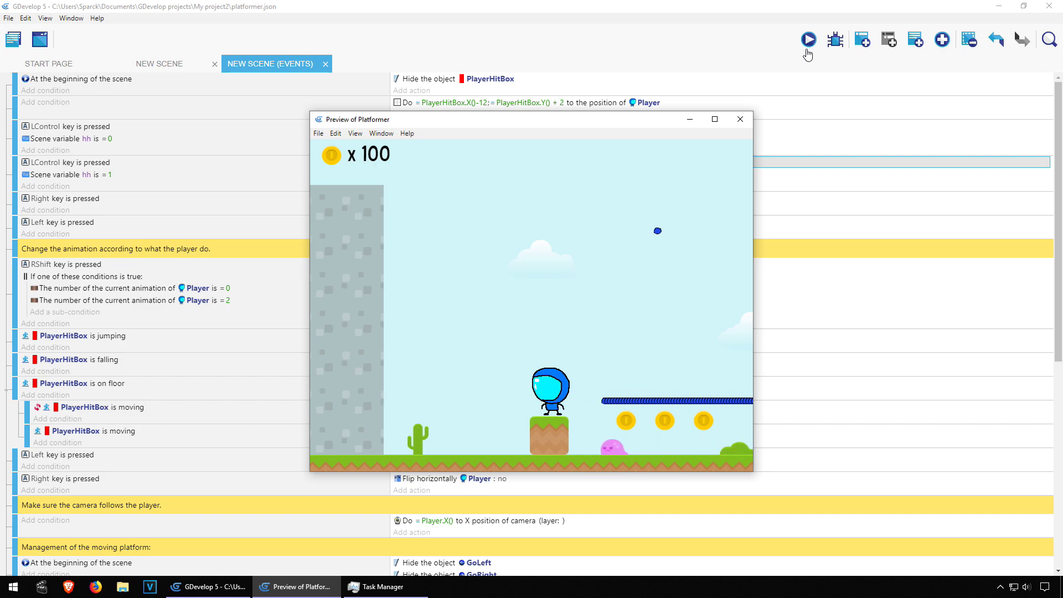
key(Right)
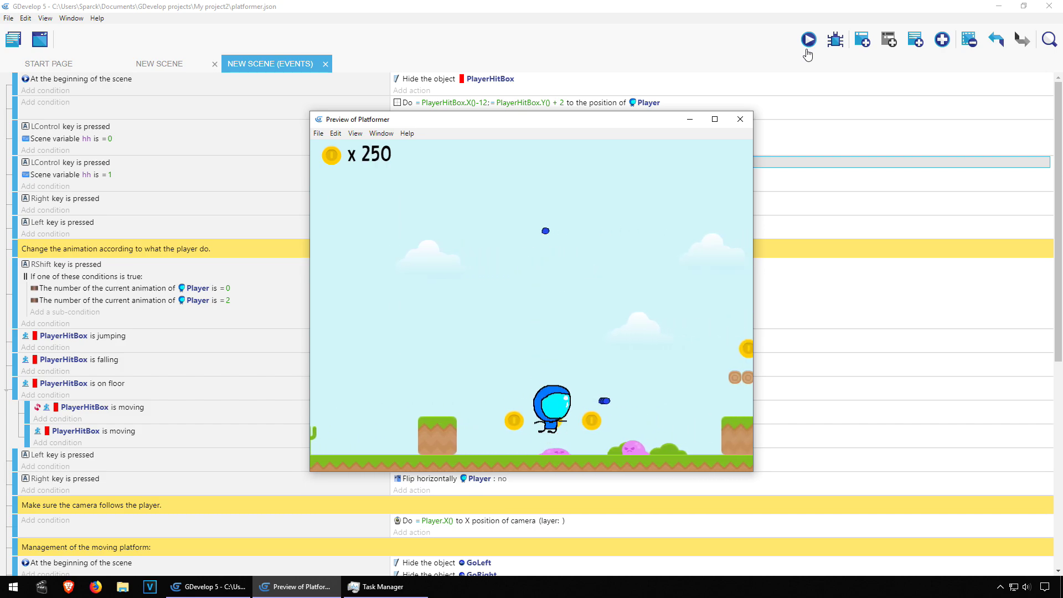
key(Right)
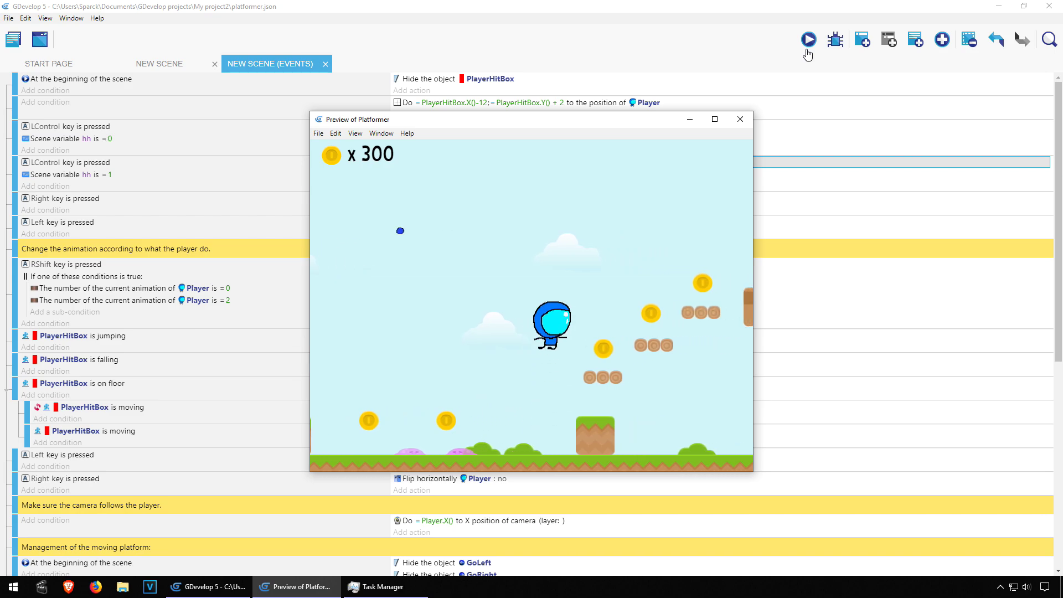
key(Right)
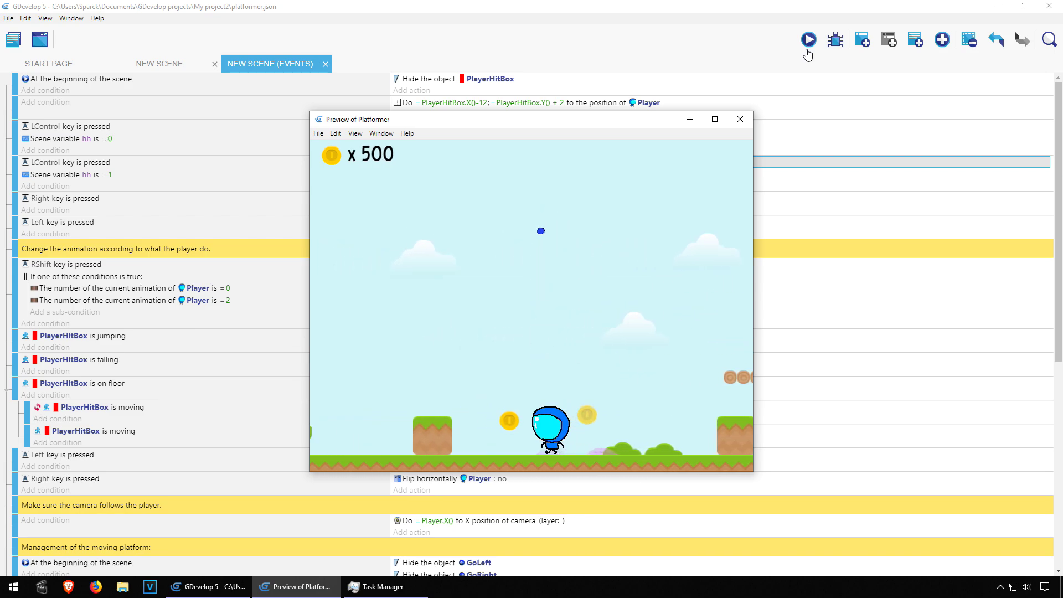
key(Left)
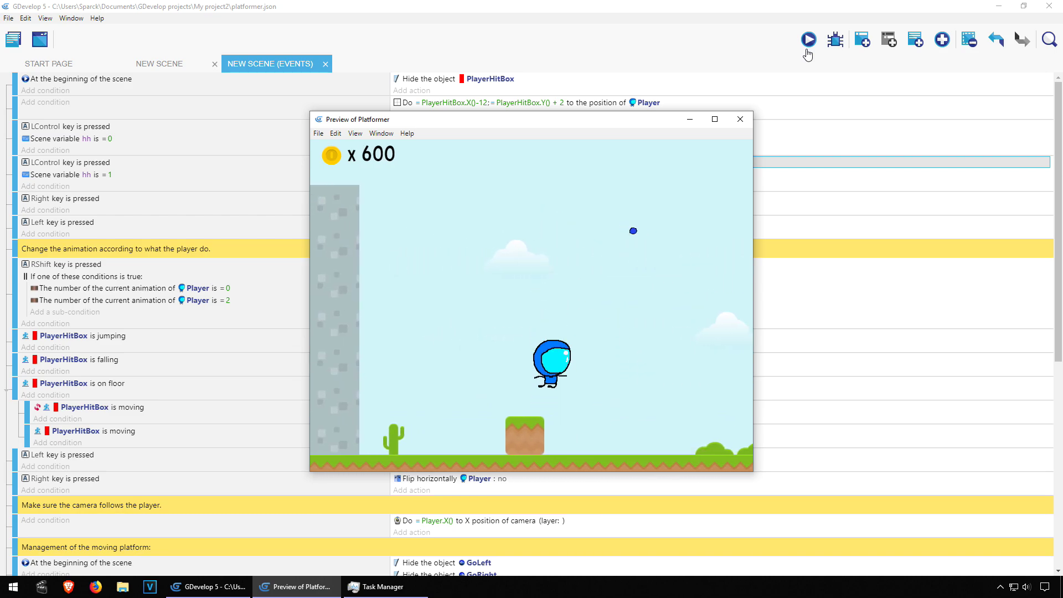
key(Left)
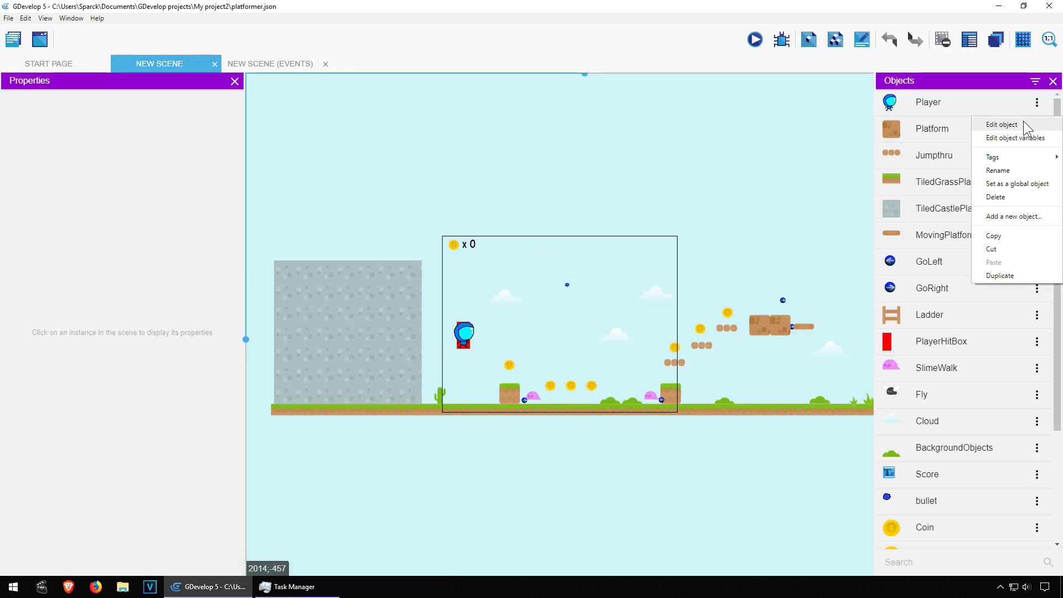
Add a new Player animation and duplicate the p1_stand-1.png image for it.
click(1020, 124)
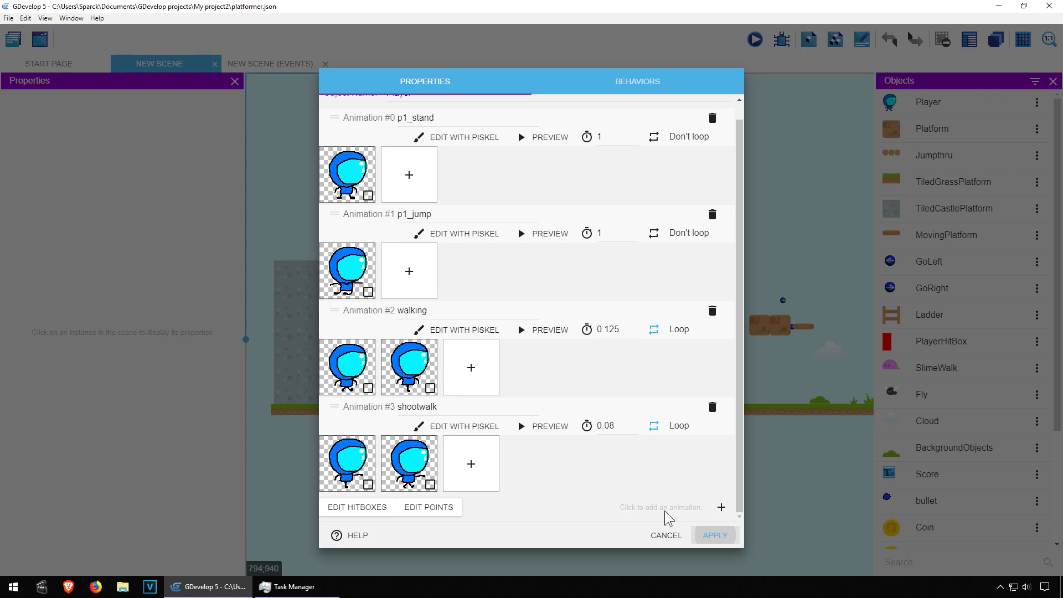
click(722, 508)
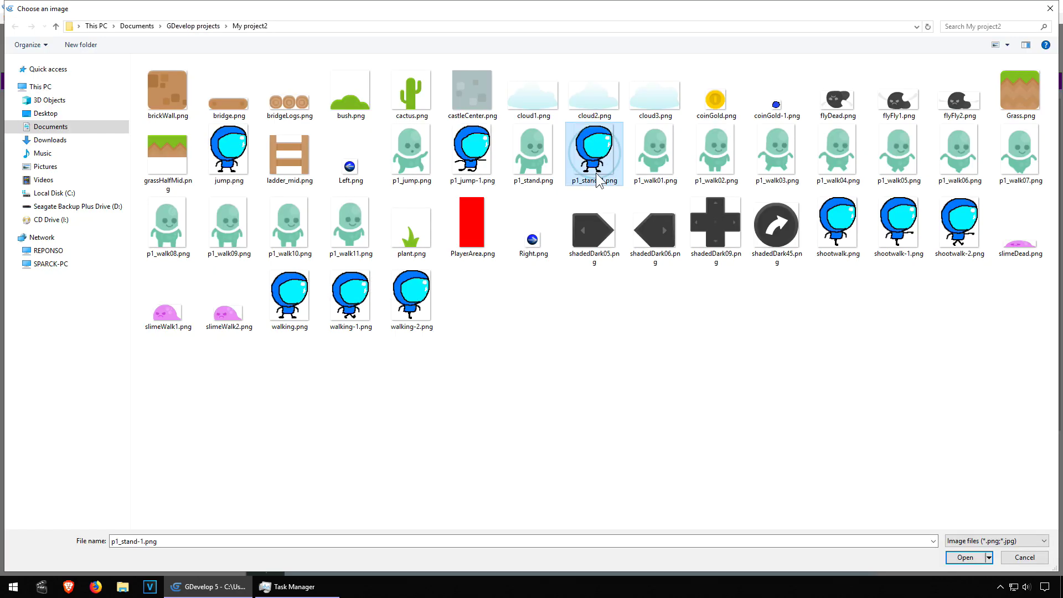
drag(596, 169, 530, 338)
right_drag(531, 338, 531, 339)
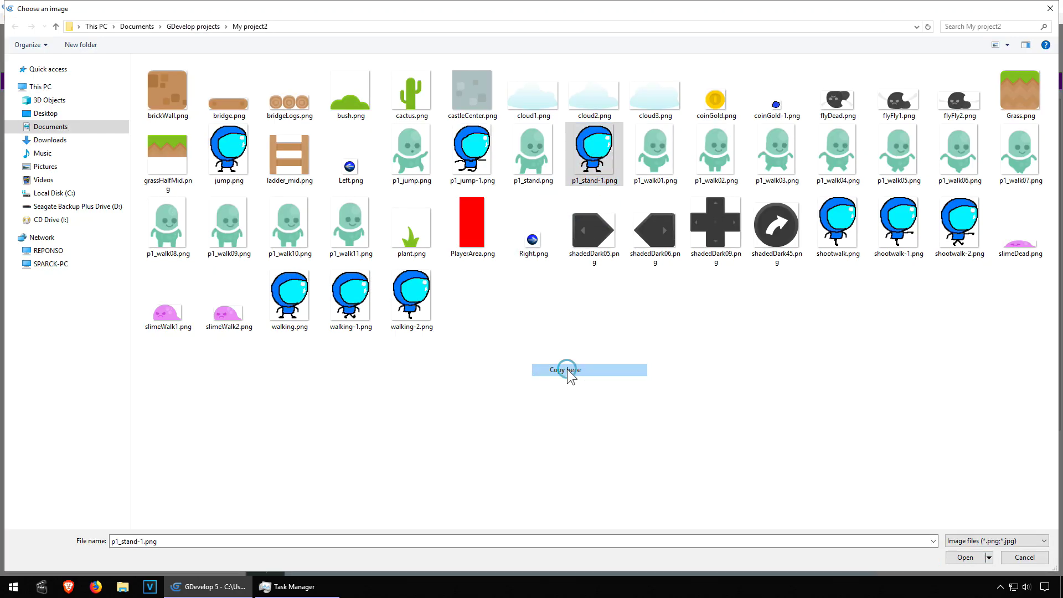
click(567, 369)
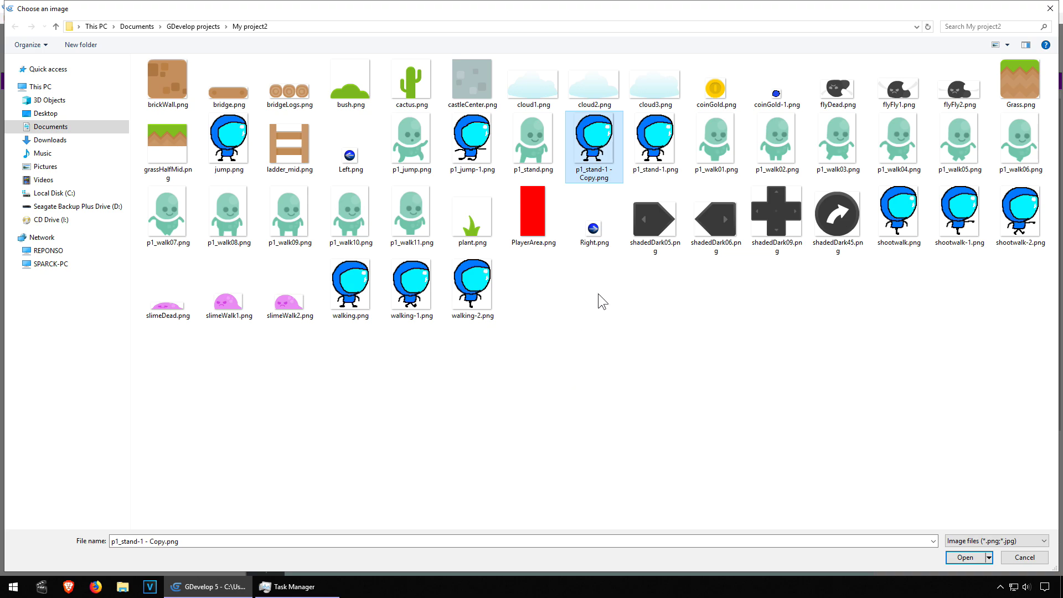
Rename the copied image to shoot, use it for the animation, and save it.
key(F2)
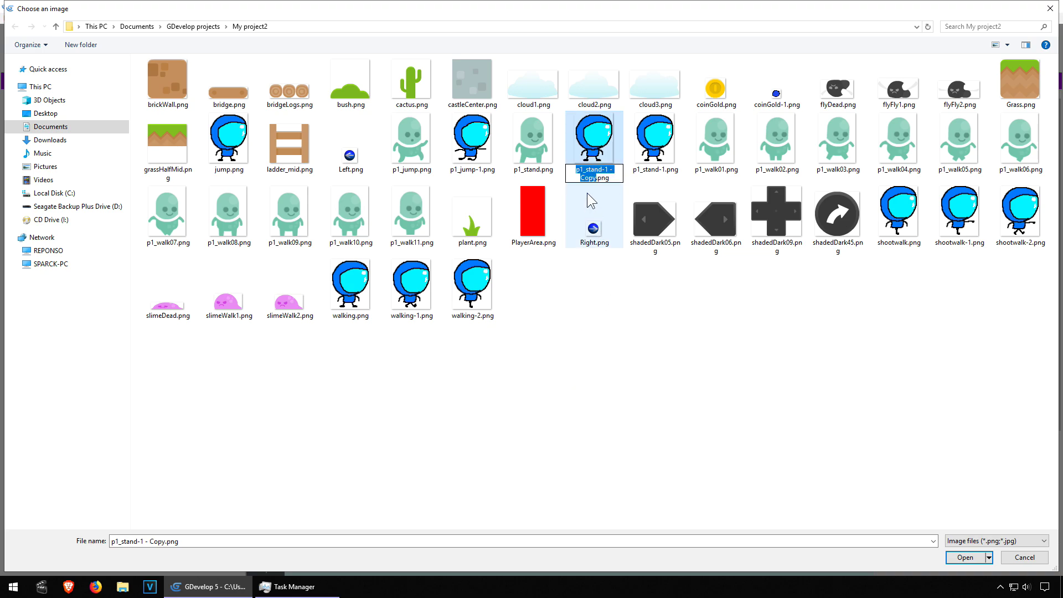
text(shoot)
key(Return)
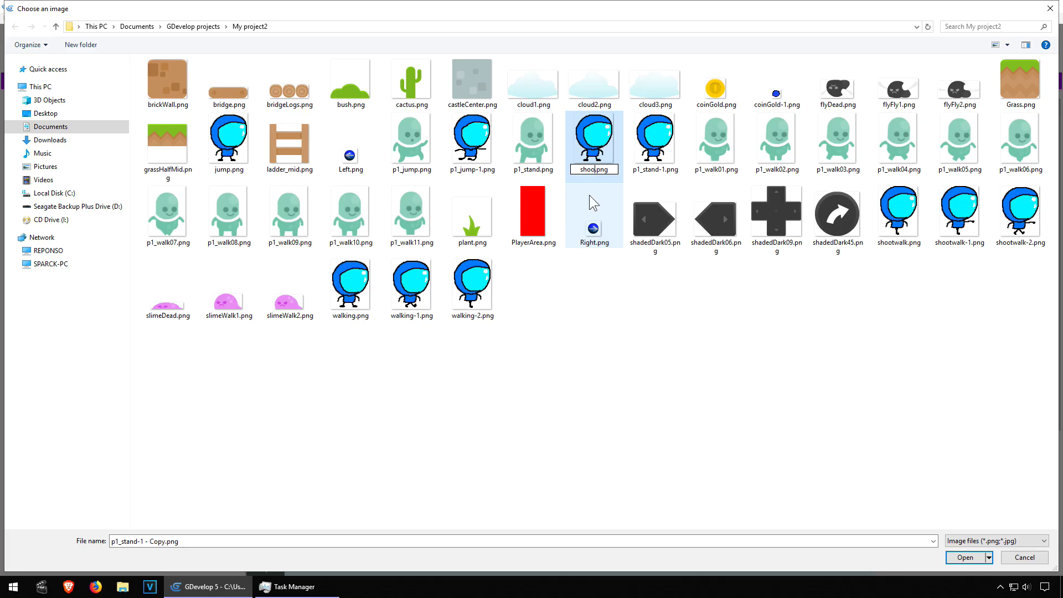
key(Return)
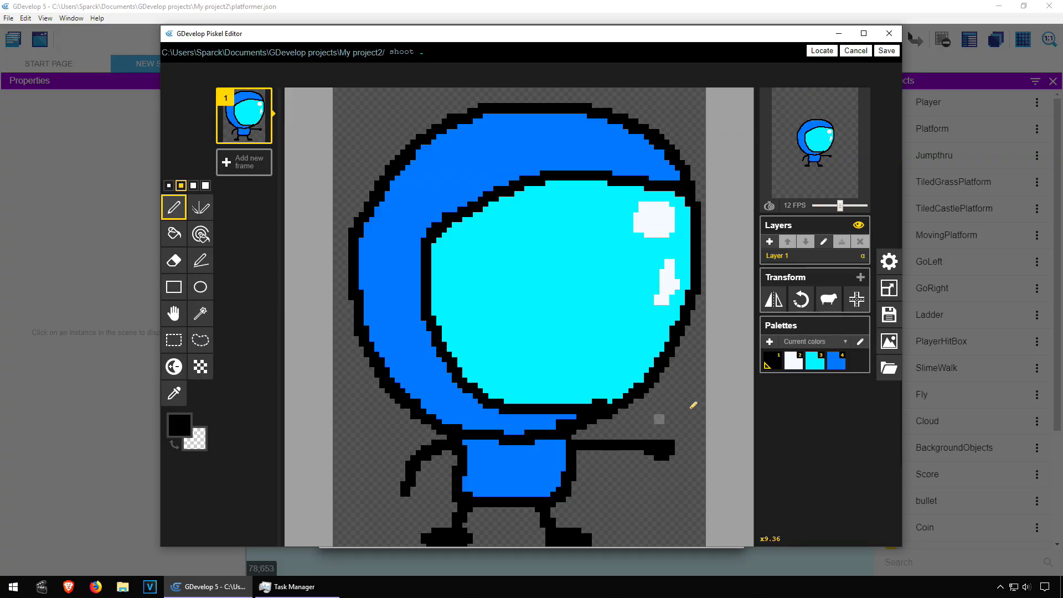
click(887, 51)
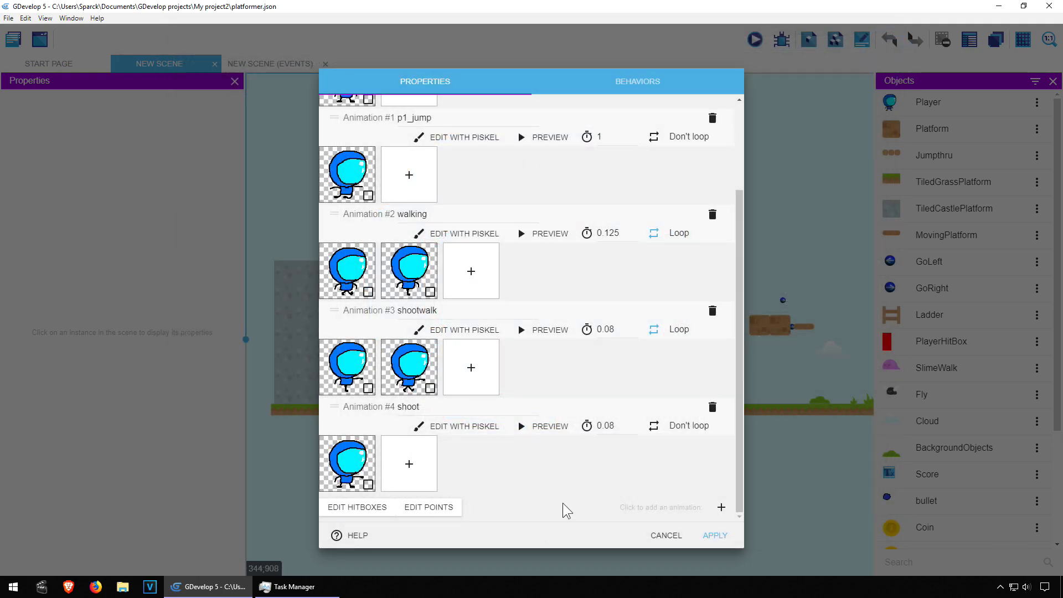
Apply the Player changes and begin a Sprite animation-change action, then cancel it.
click(715, 535)
click(270, 63)
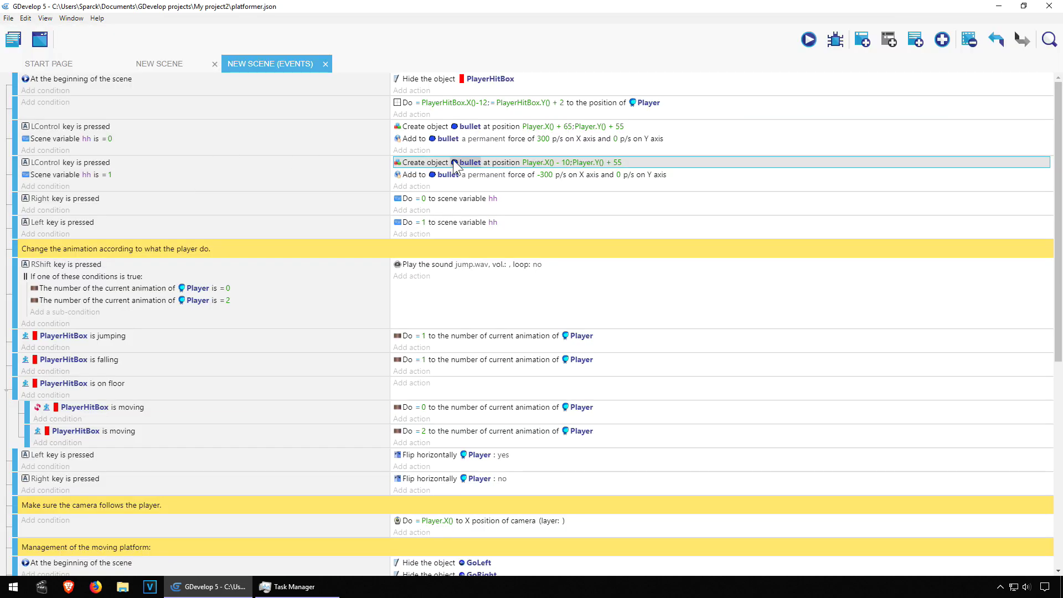
click(415, 152)
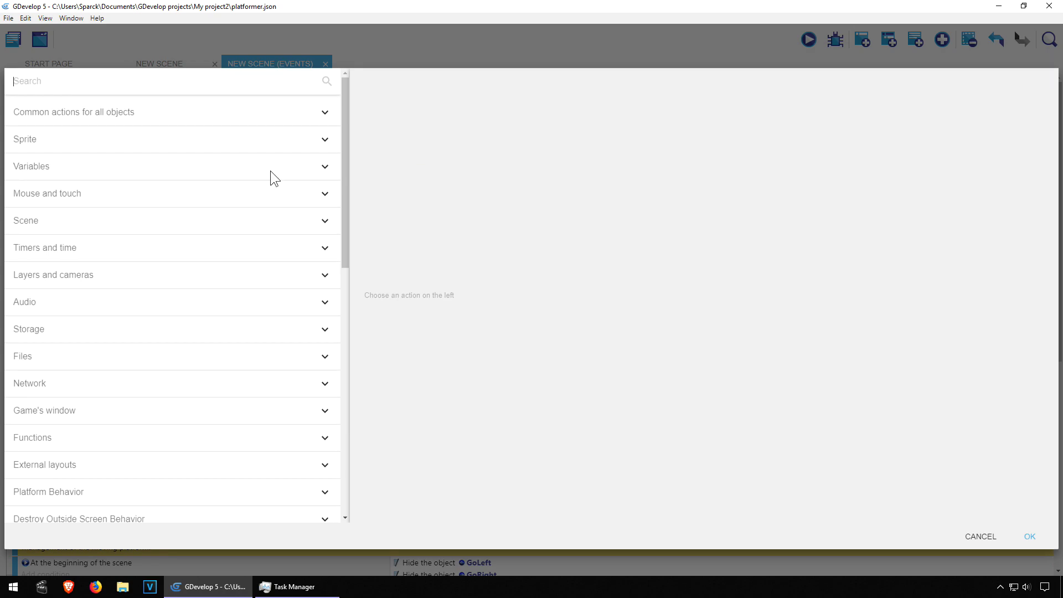
click(148, 137)
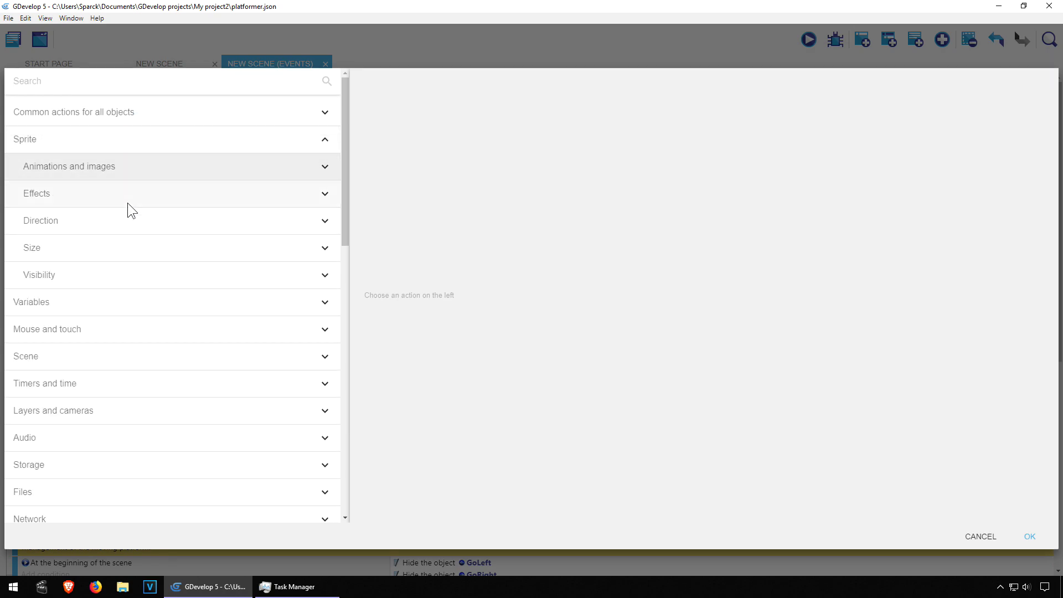
click(138, 174)
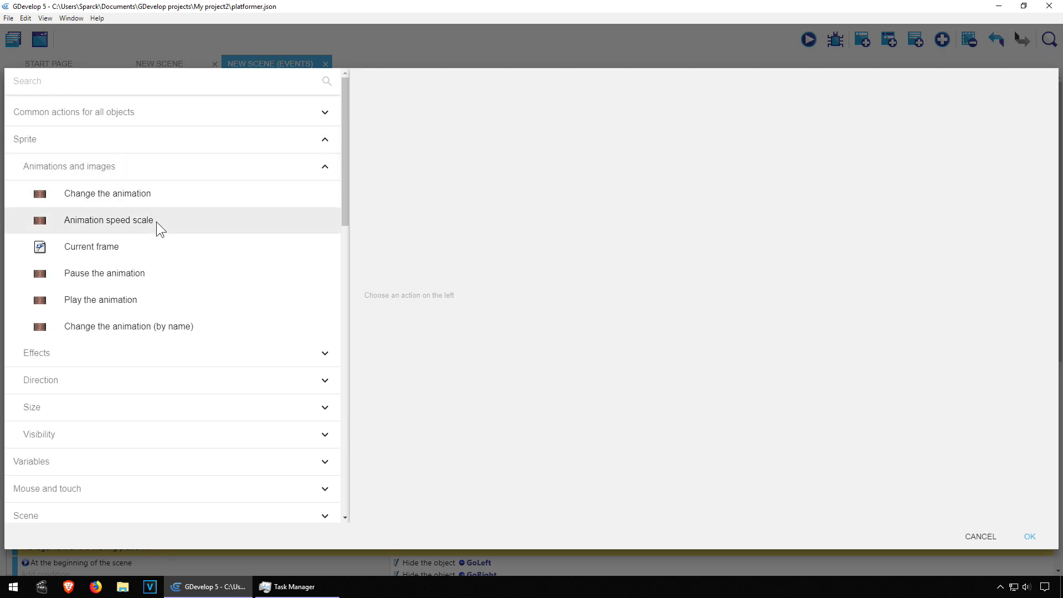
click(146, 199)
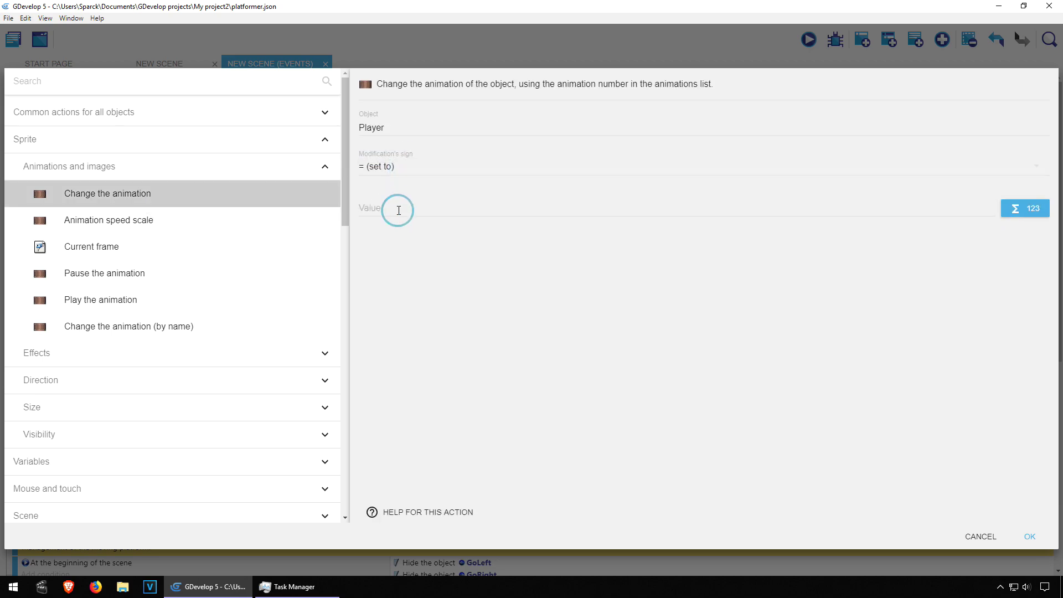
click(391, 211)
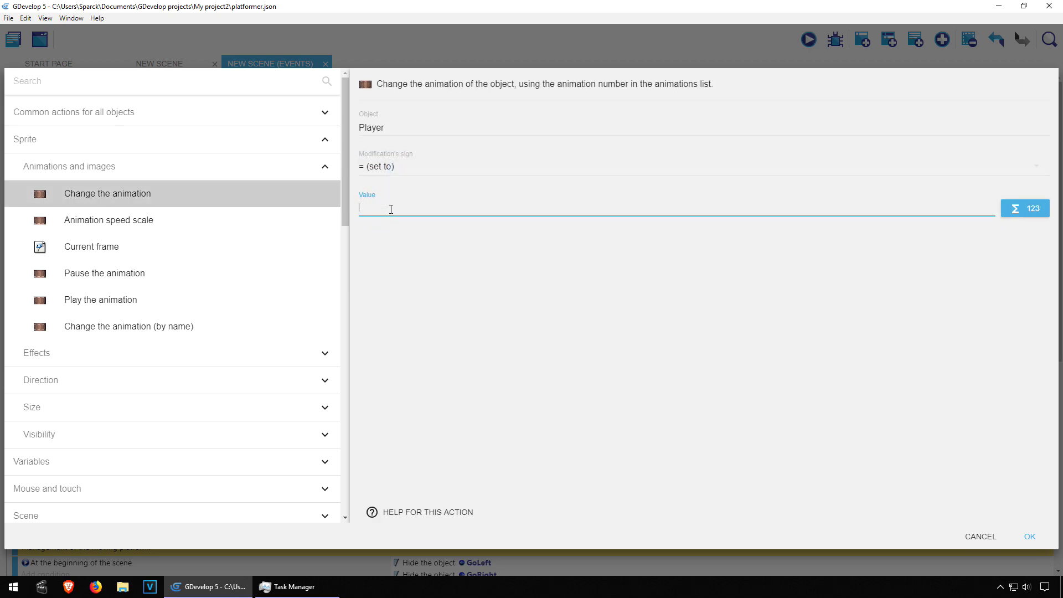
text(5)
key(Escape)
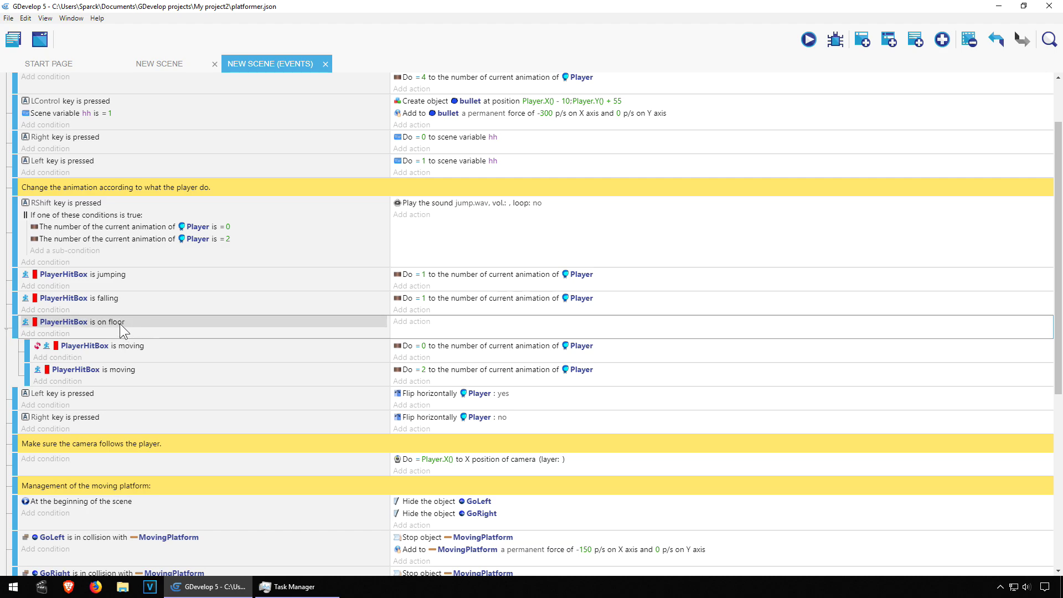
Add an inverted LControl key-pressed condition to the on-floor event and launch a preview.
click(57, 334)
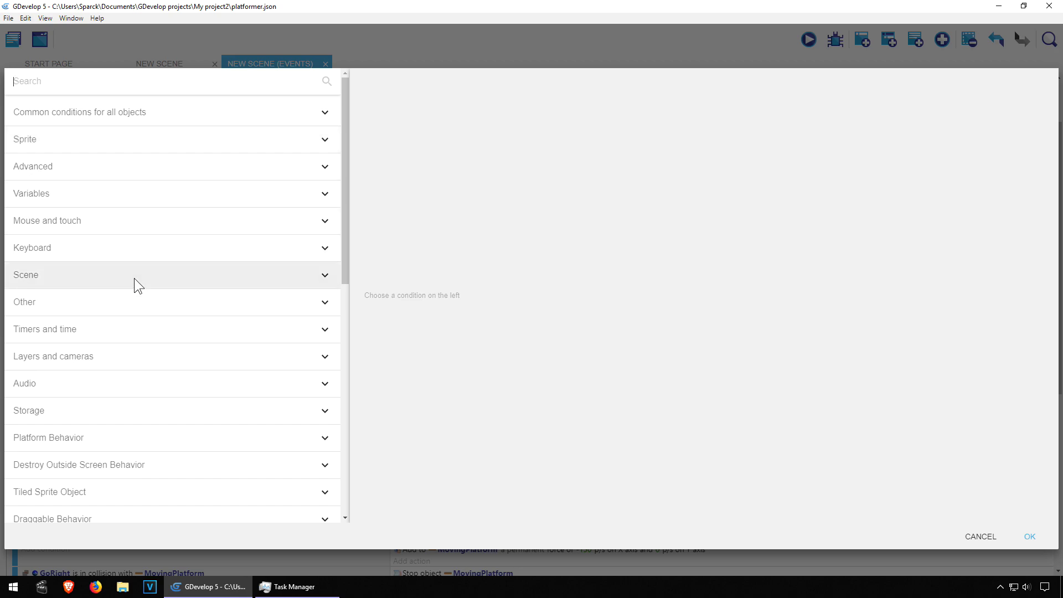
click(122, 248)
click(78, 354)
text(ctrl)
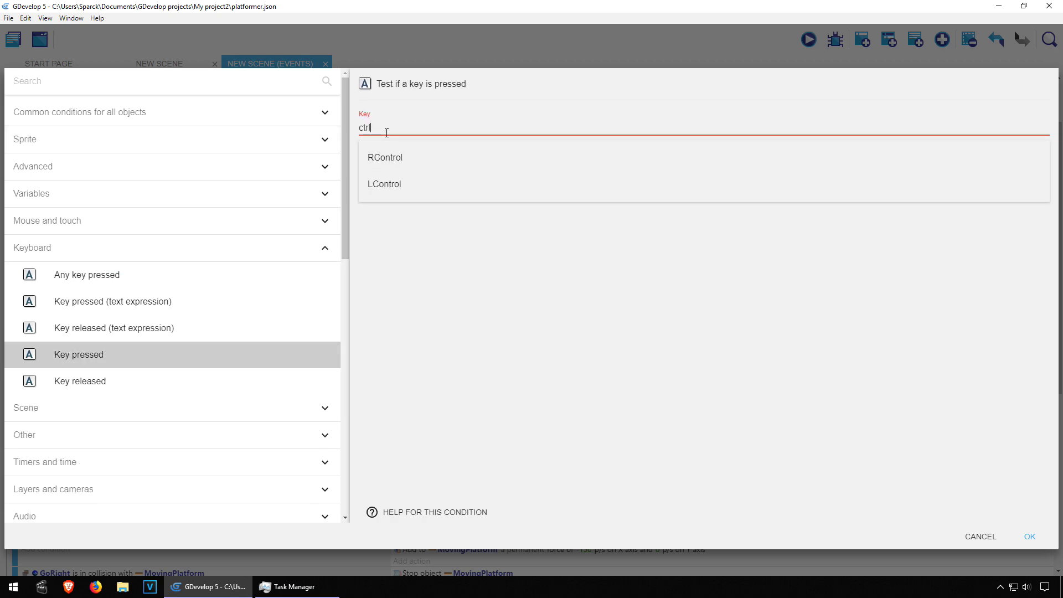
click(401, 191)
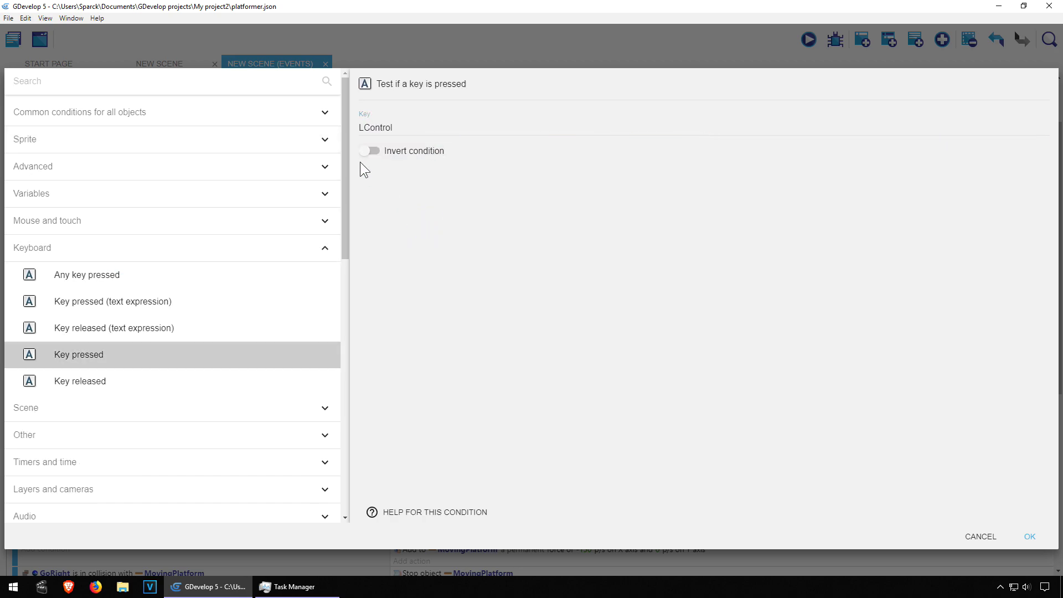
click(1030, 536)
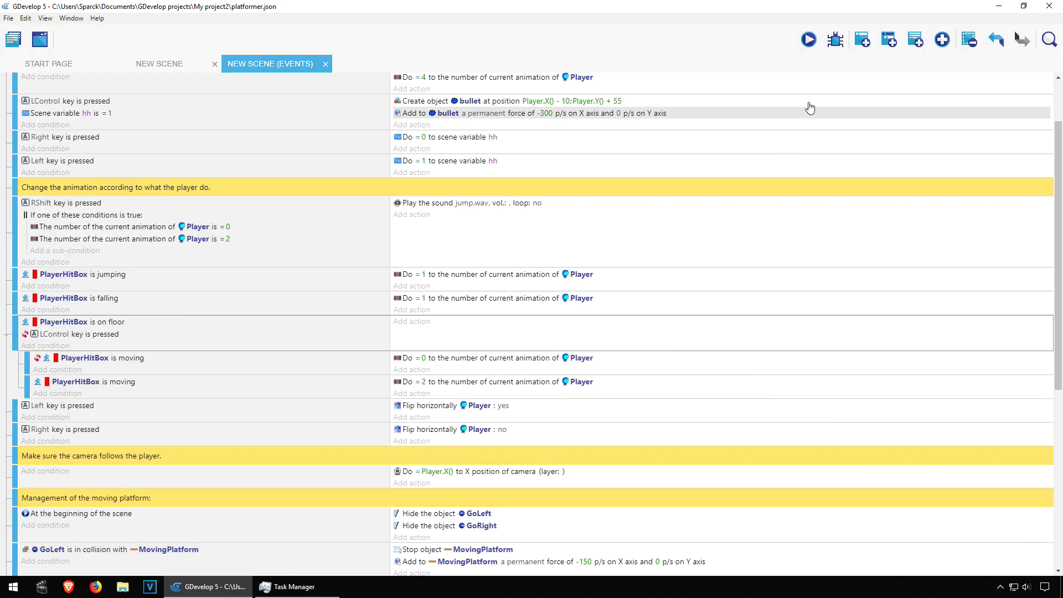
click(810, 40)
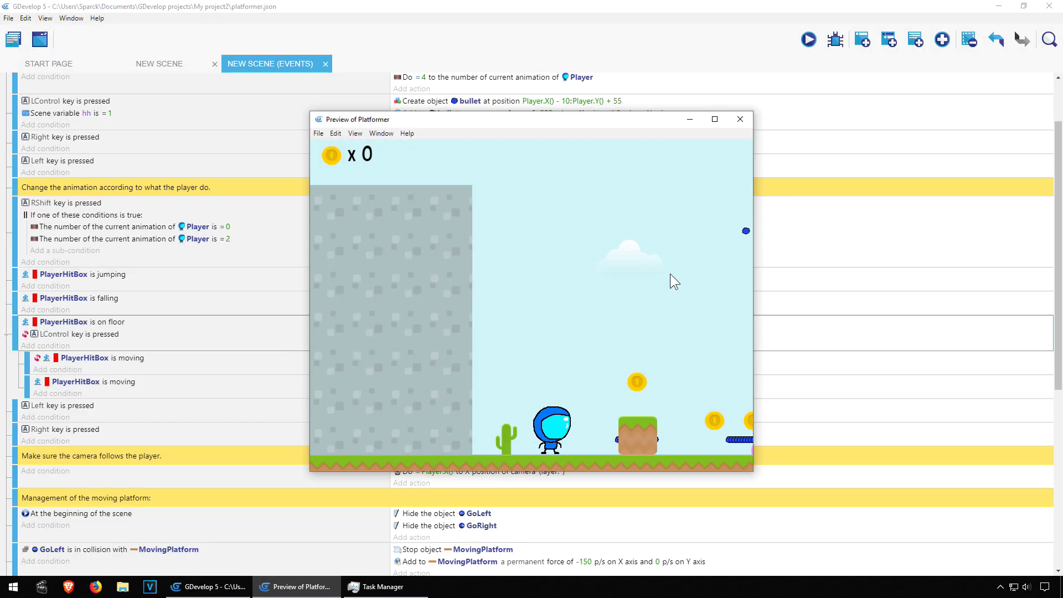
key(Right)
key(space)
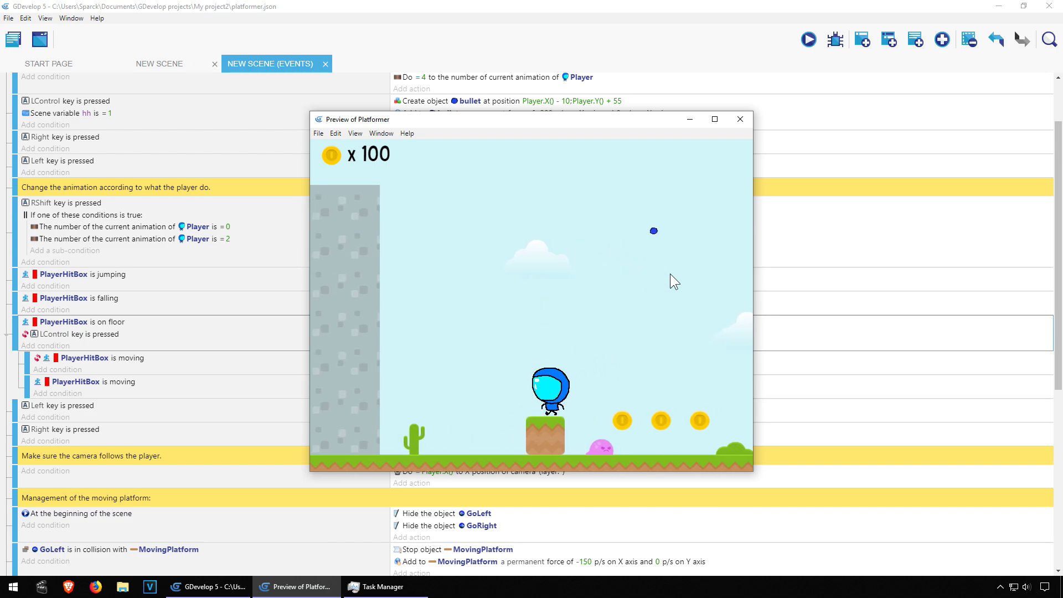
key(Right)
key(ctrl)
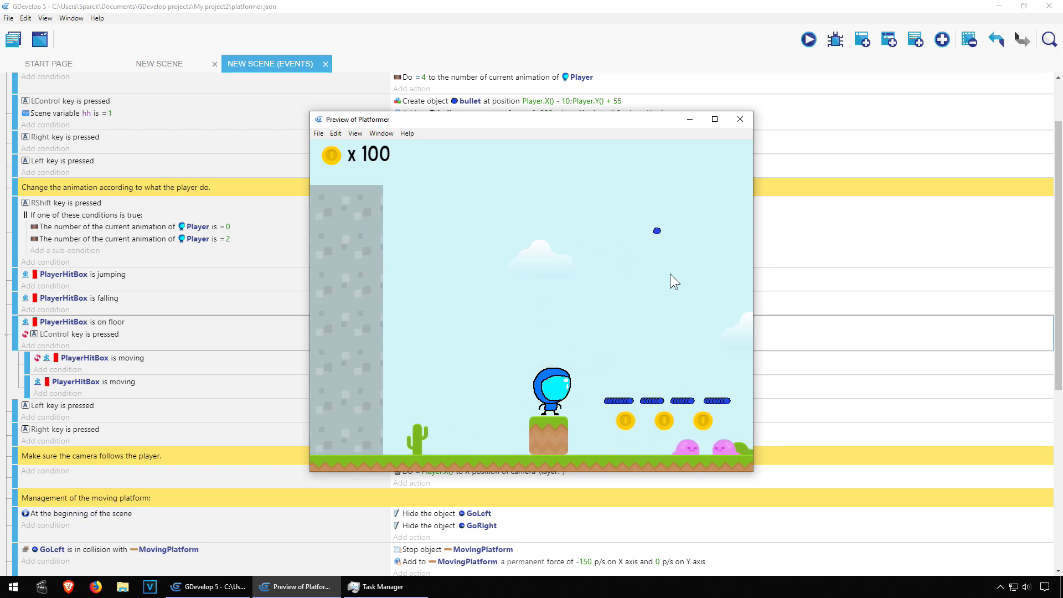
key(Left)
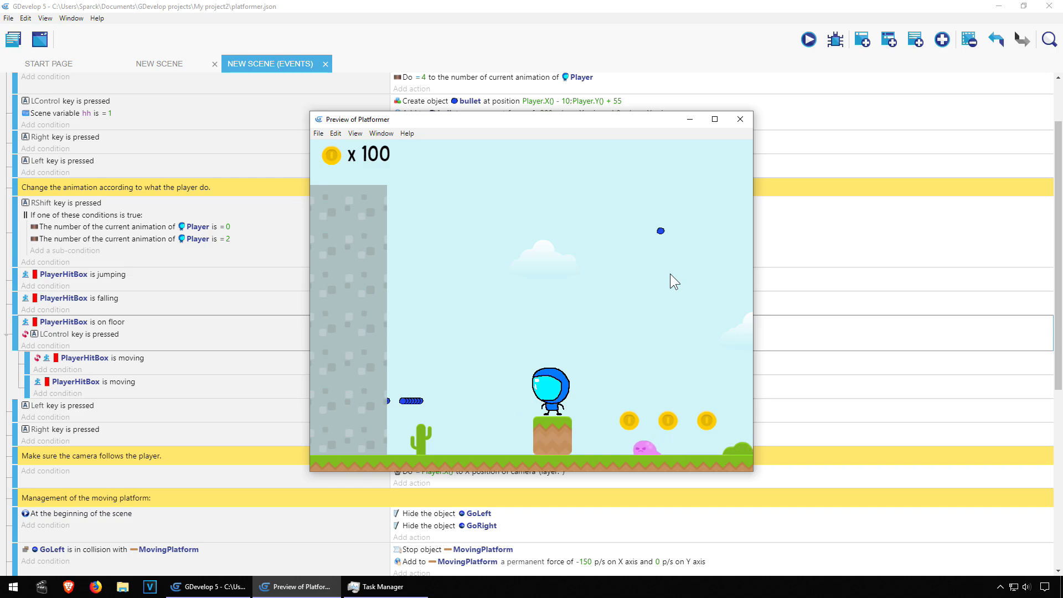
Copy the 'animation = 4' action from the hh = 0 event into the hh = 1 event, then preview.
key(alt+F4)
scroll(518, 154, up, 1)
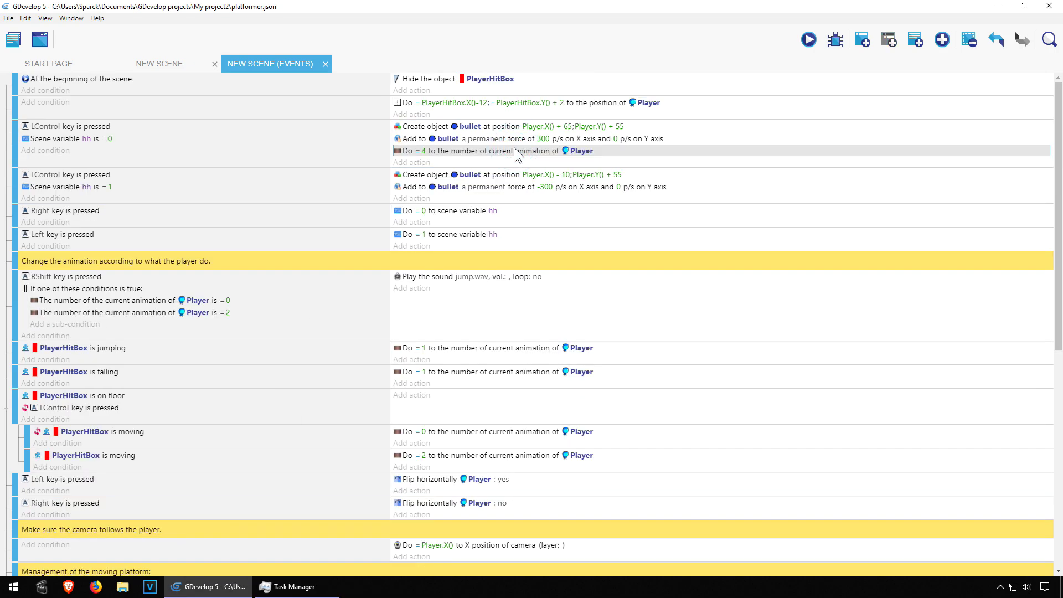
right_click(516, 150)
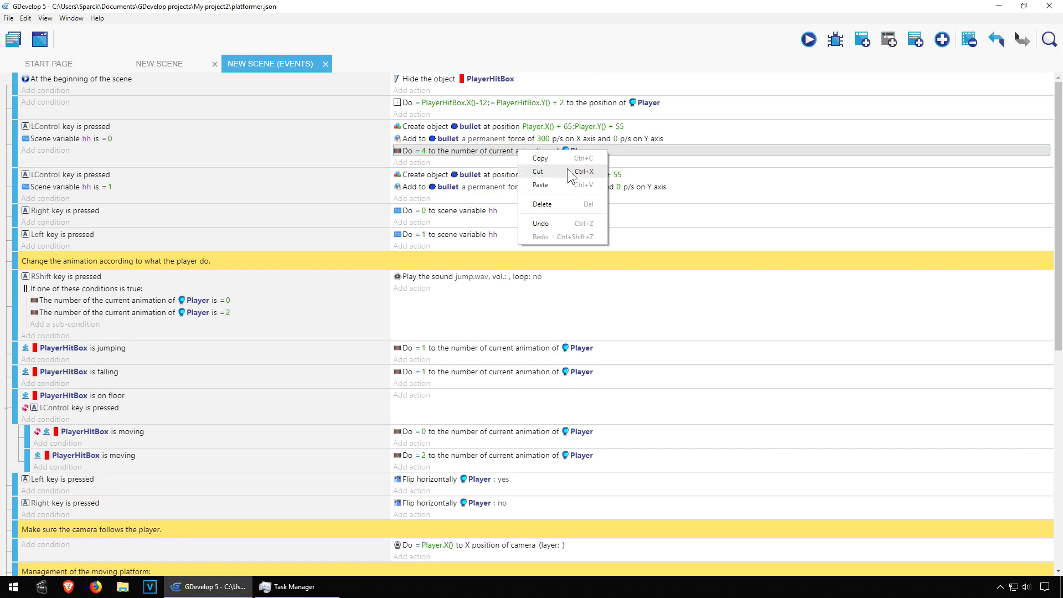
click(567, 163)
right_click(425, 201)
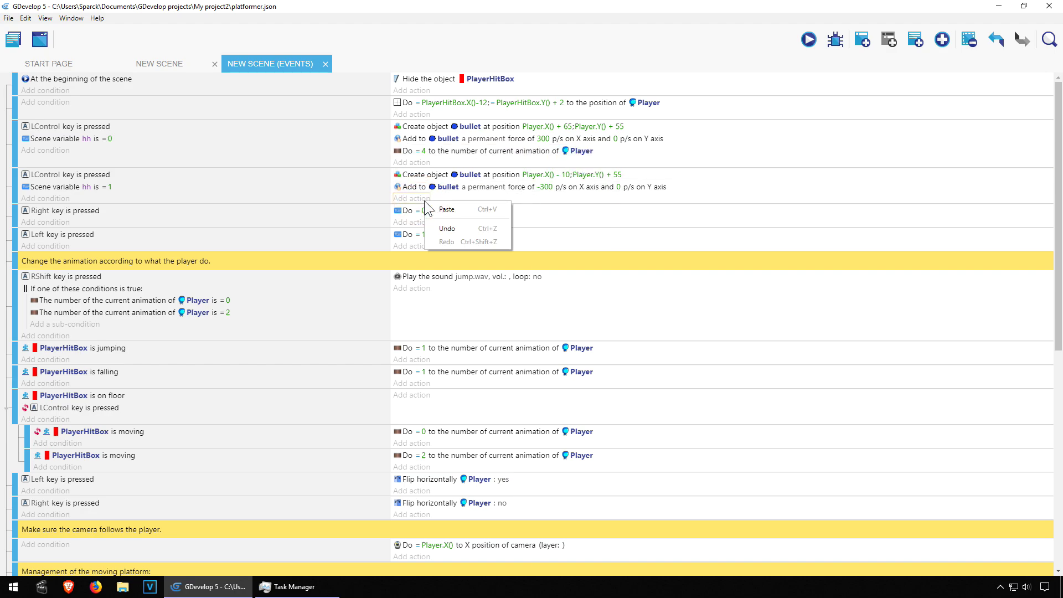
click(462, 213)
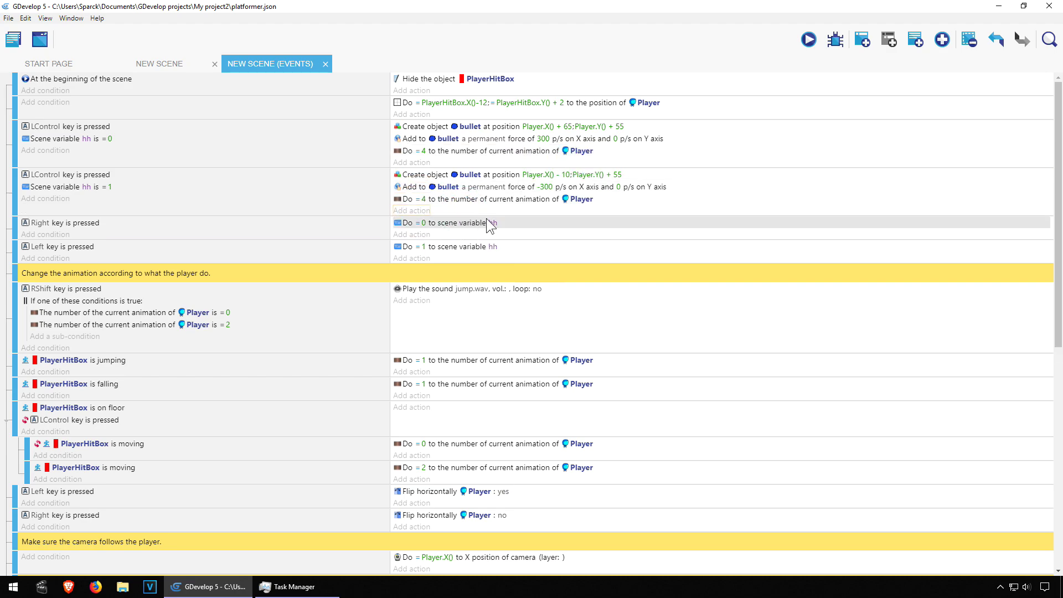
click(809, 39)
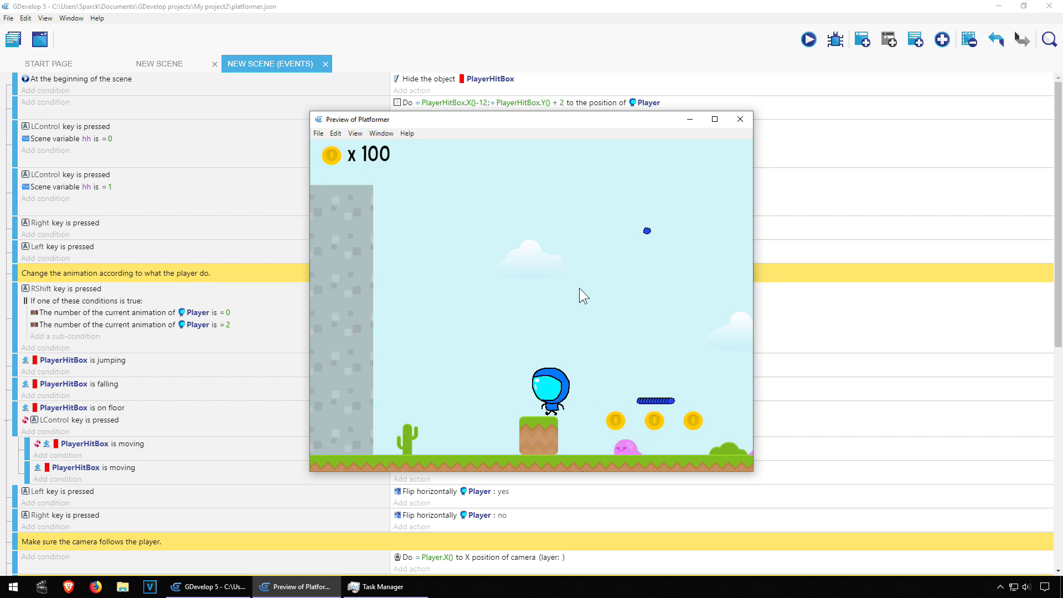
key(Left)
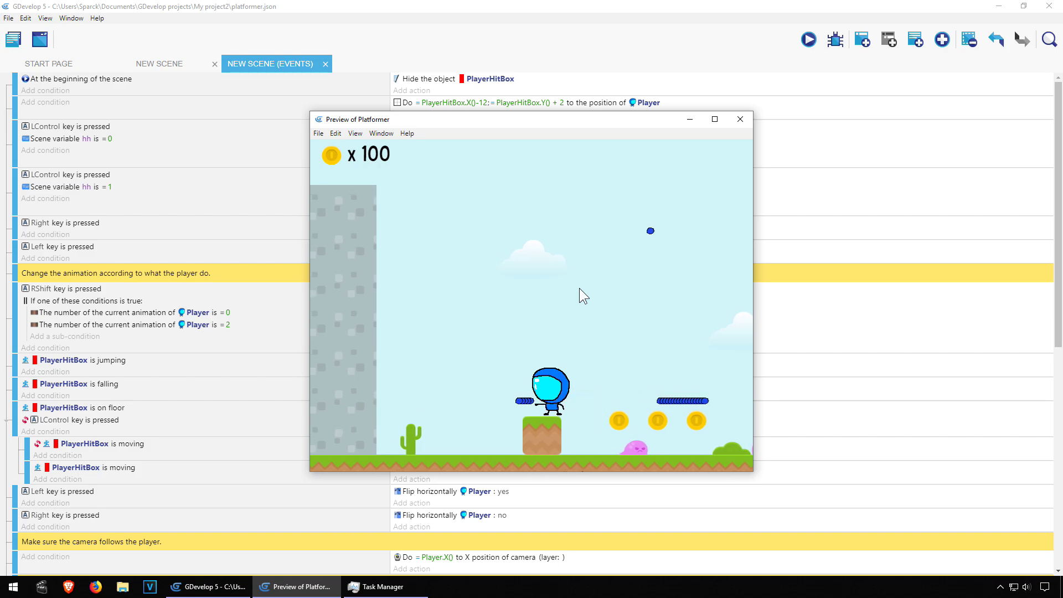
key(Left)
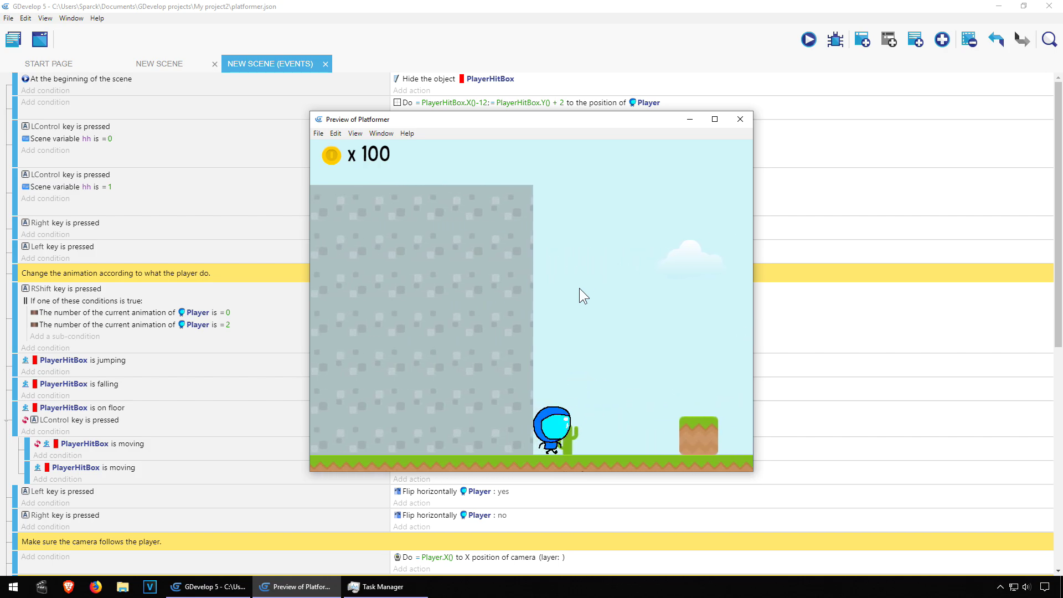
key(Right)
key(space)
key(Right)
key(space)
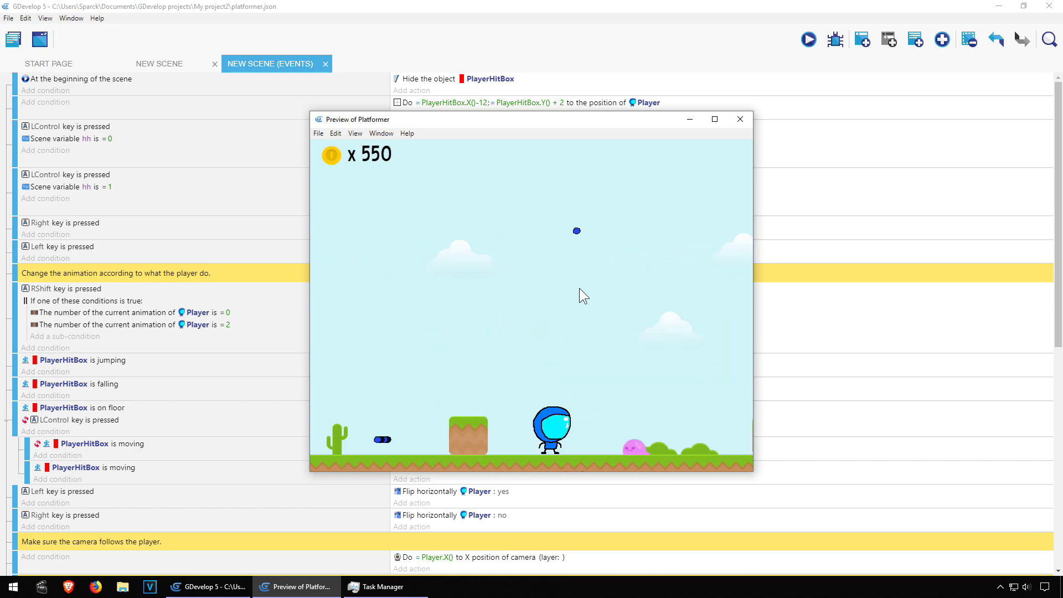
key(Left)
key(space)
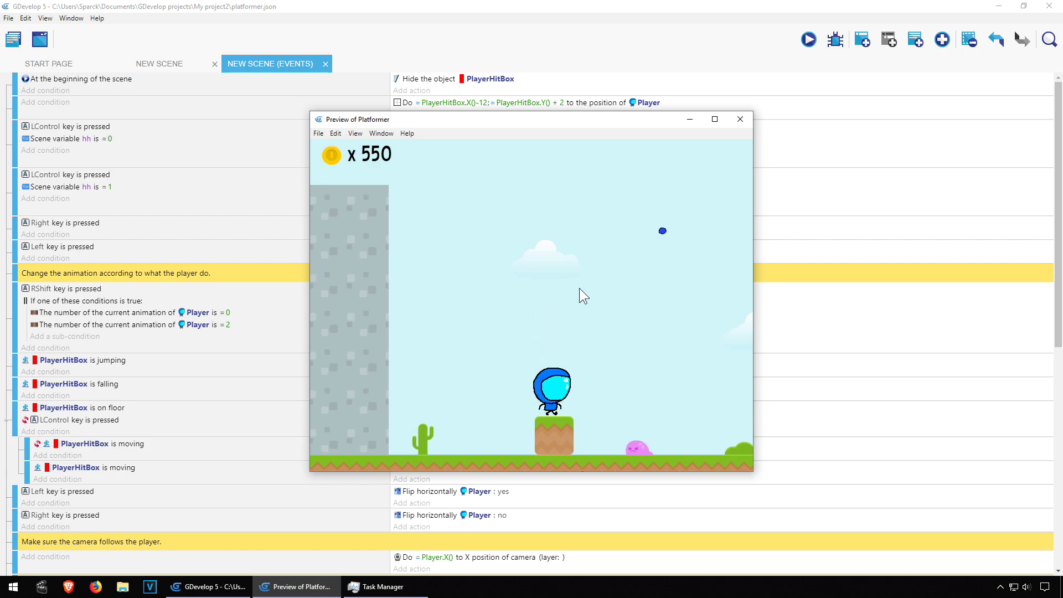
key(Left)
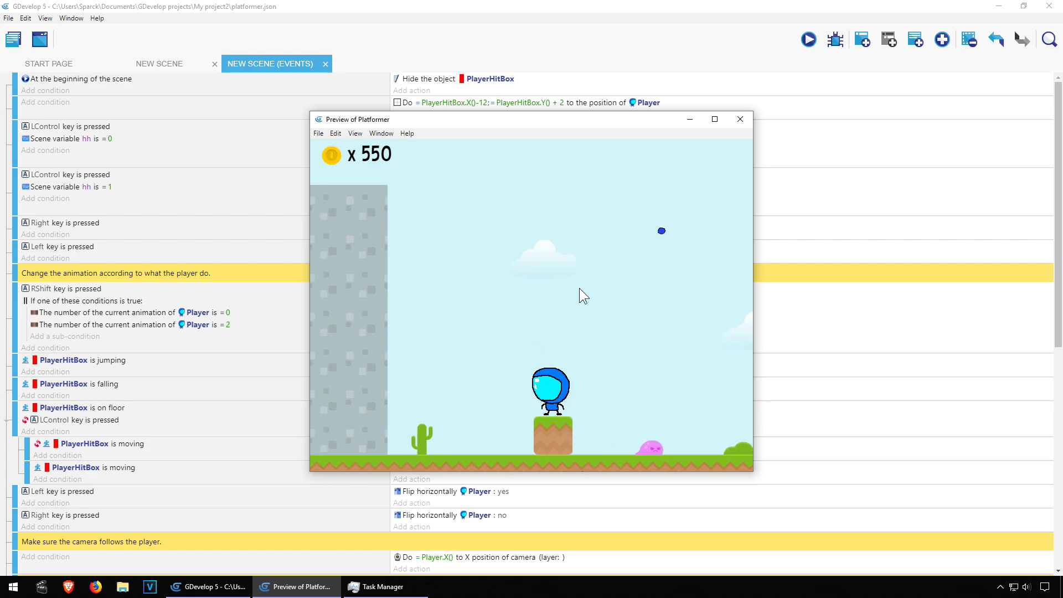
key(Right)
key(ctrl)
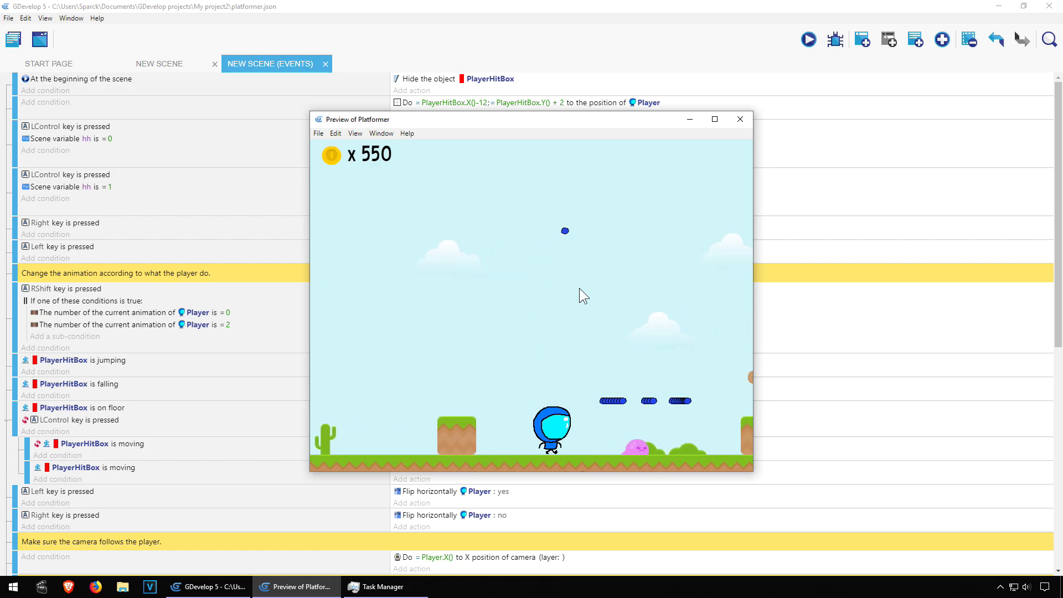
key(Left)
key(Right)
key(ctrl)
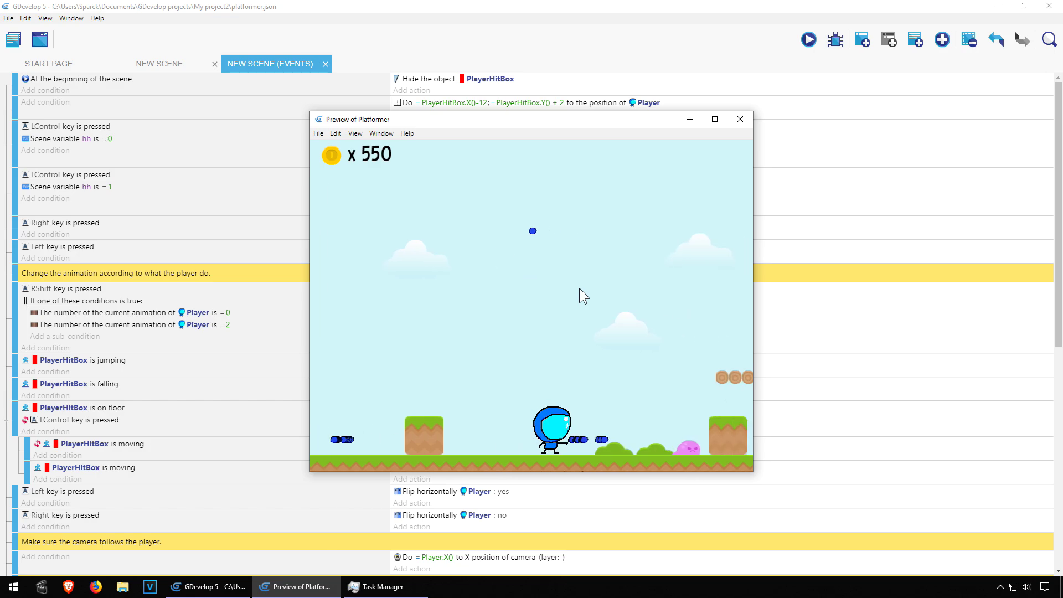
key(Right)
key(ctrl)
key(Up)
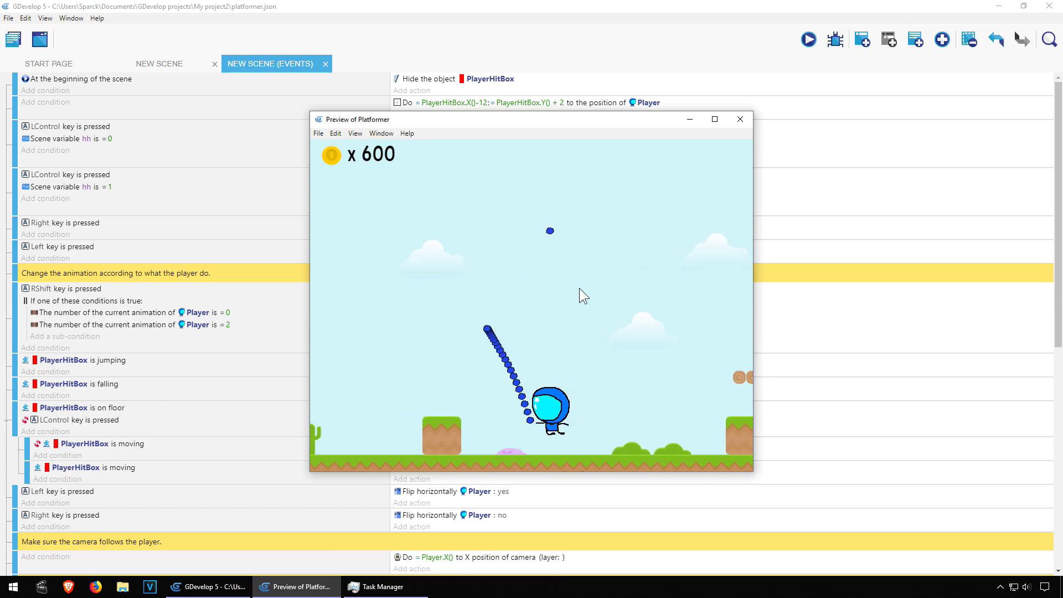